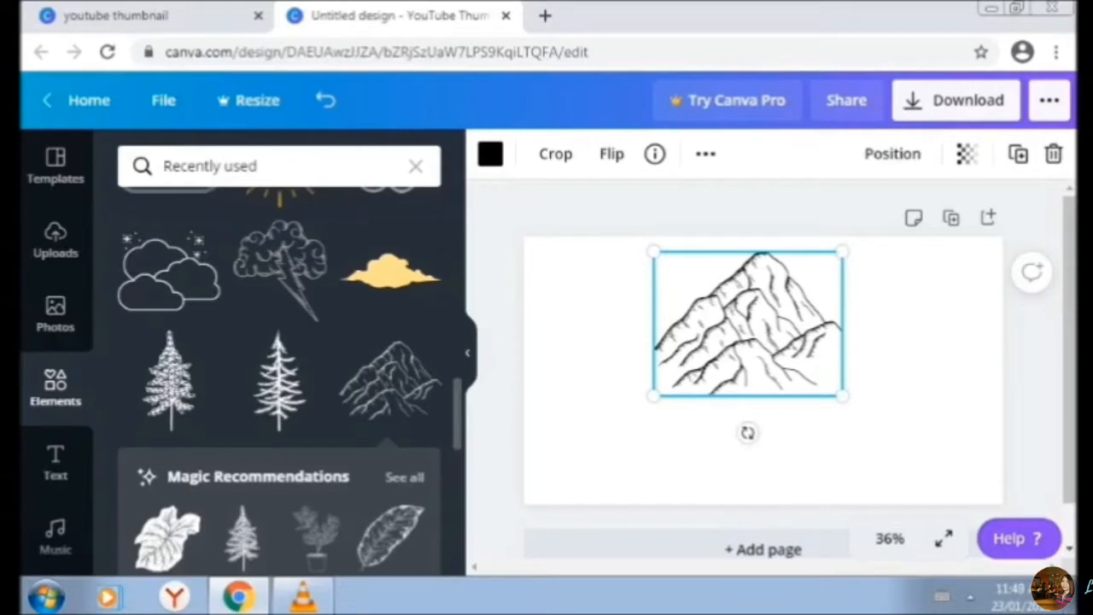
Add the free line-art mountain from the recently used elements and place it to the left of the central mountain
scroll(279, 375, "up", 10)
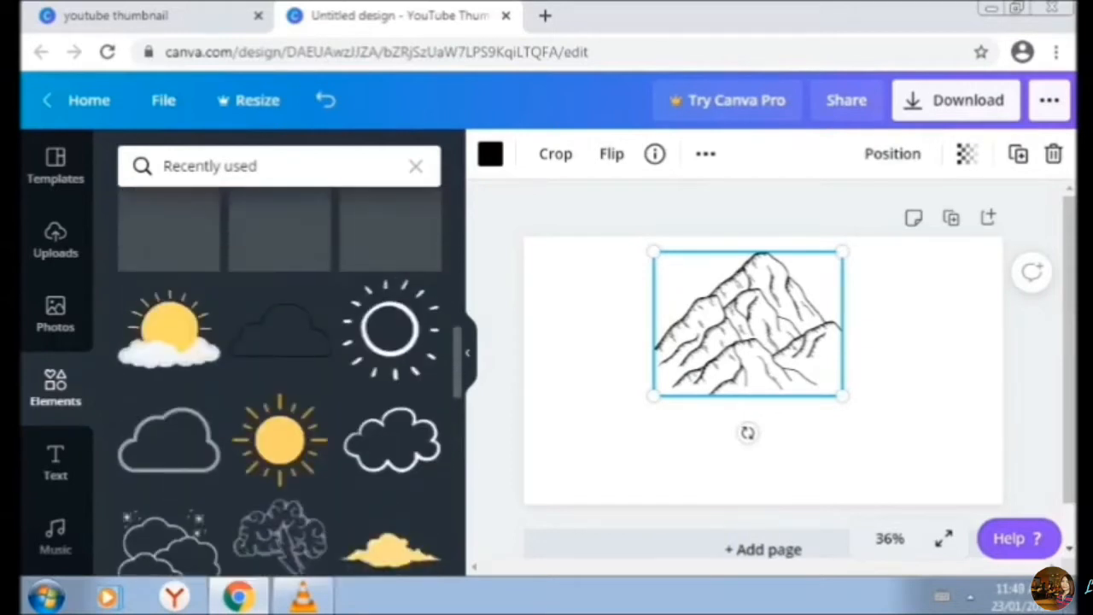
scroll(391, 333, "up", 3)
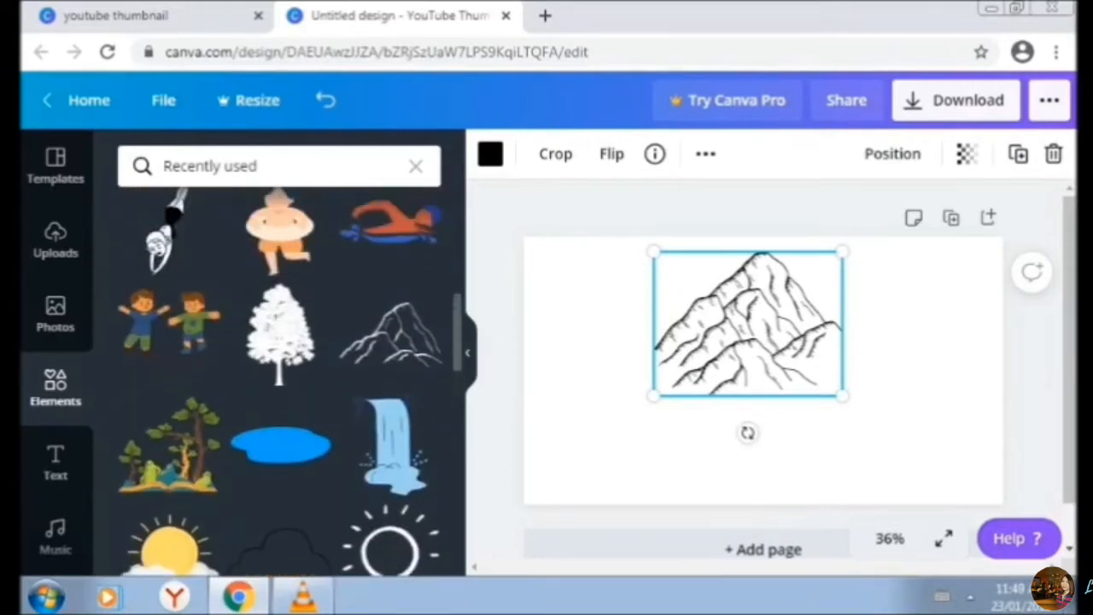
left_click(391, 333)
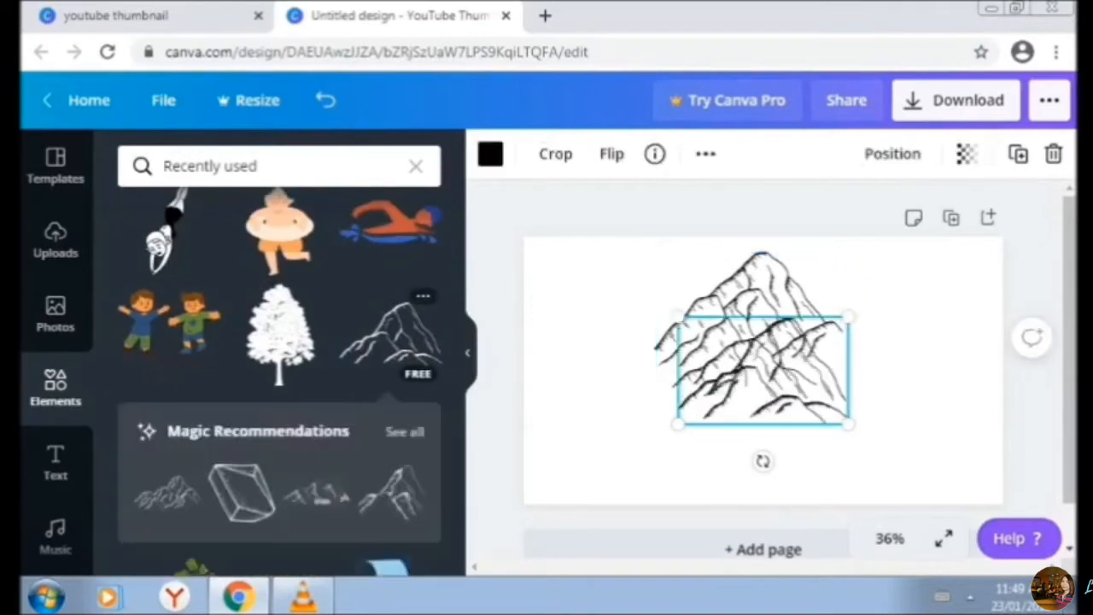
left_click_drag(762, 369, 581, 316)
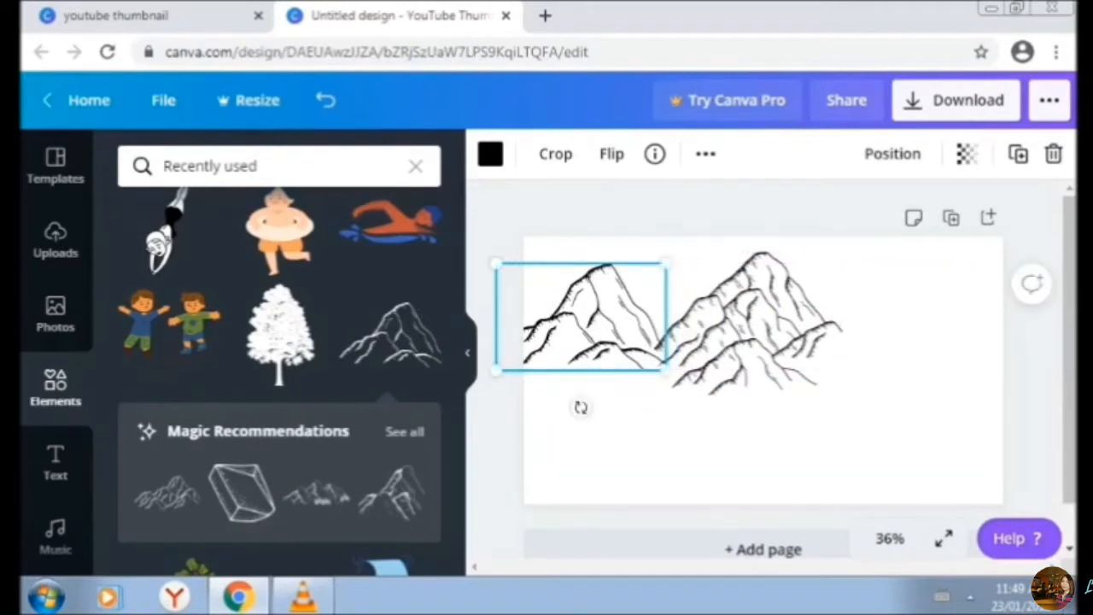
mouse_move(666, 263)
left_mouse_down()
mouse_move(654, 269)
mouse_move(666, 263)
left_mouse_up()
Duplicate the left mountain and place the horizontally flipped copy to the right of the central mountain
left_click(1017, 154)
left_click(611, 153)
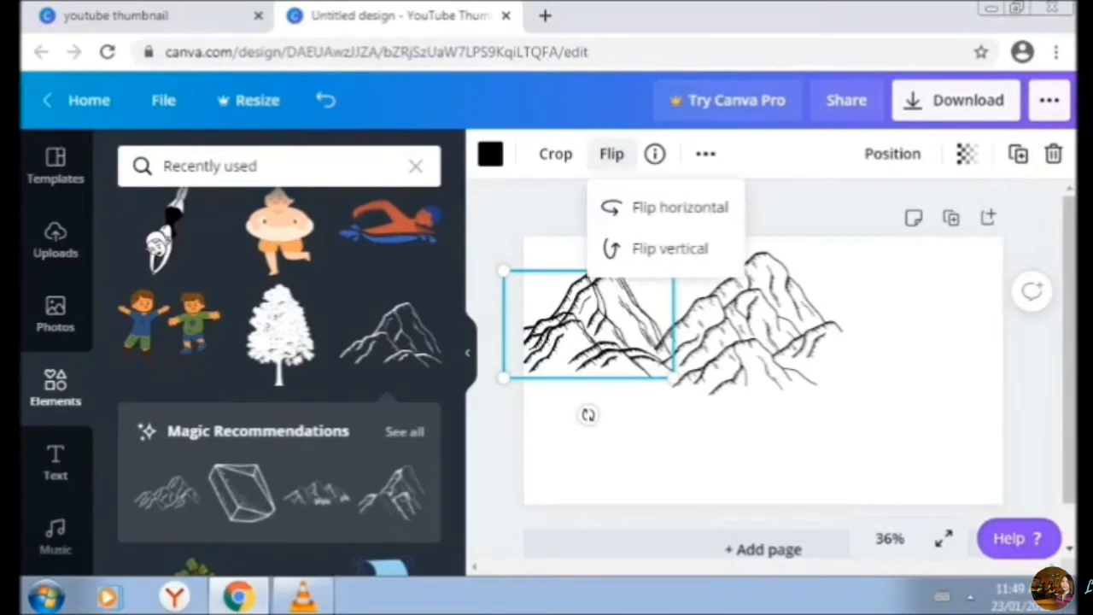
left_click(679, 208)
left_click_drag(589, 324, 918, 316)
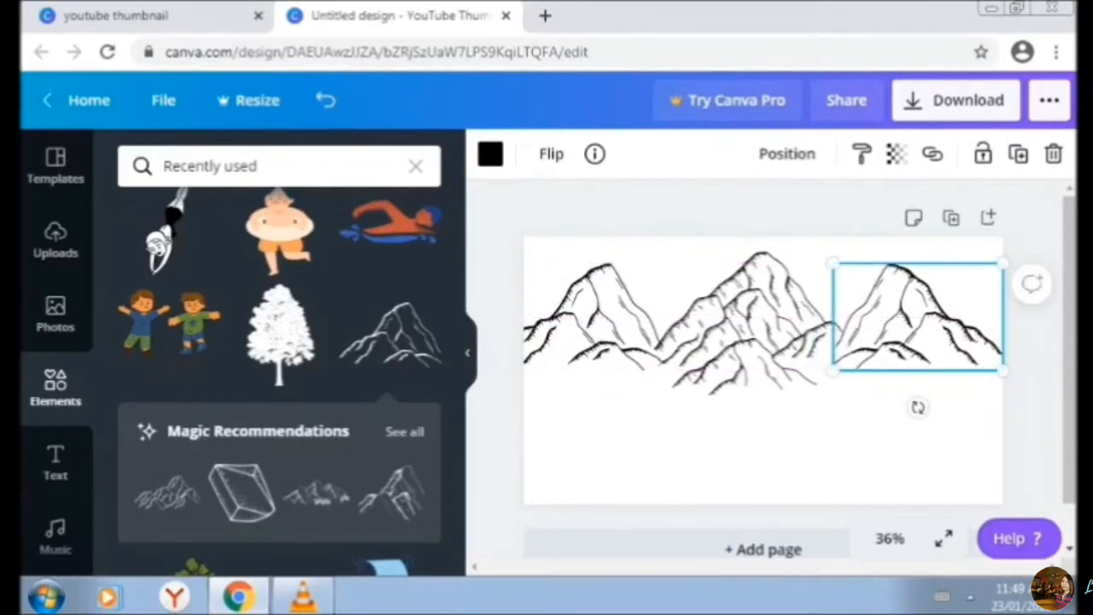
Shrink both outer mountains slightly and nudge the right one down a little
left_click_drag(1003, 263, 991, 273)
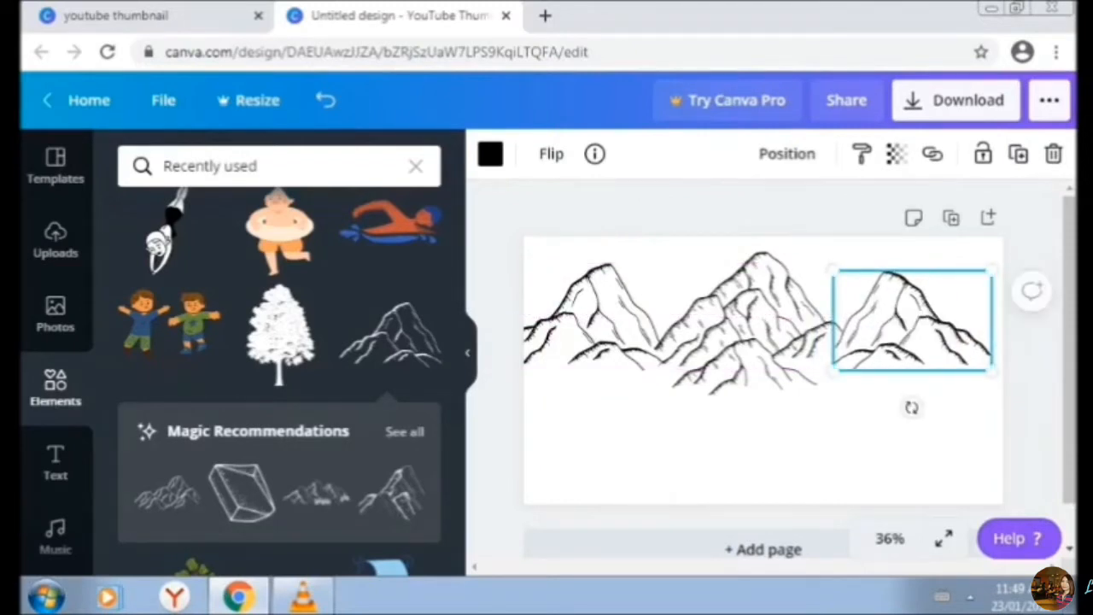
key("Down")
key("Down")
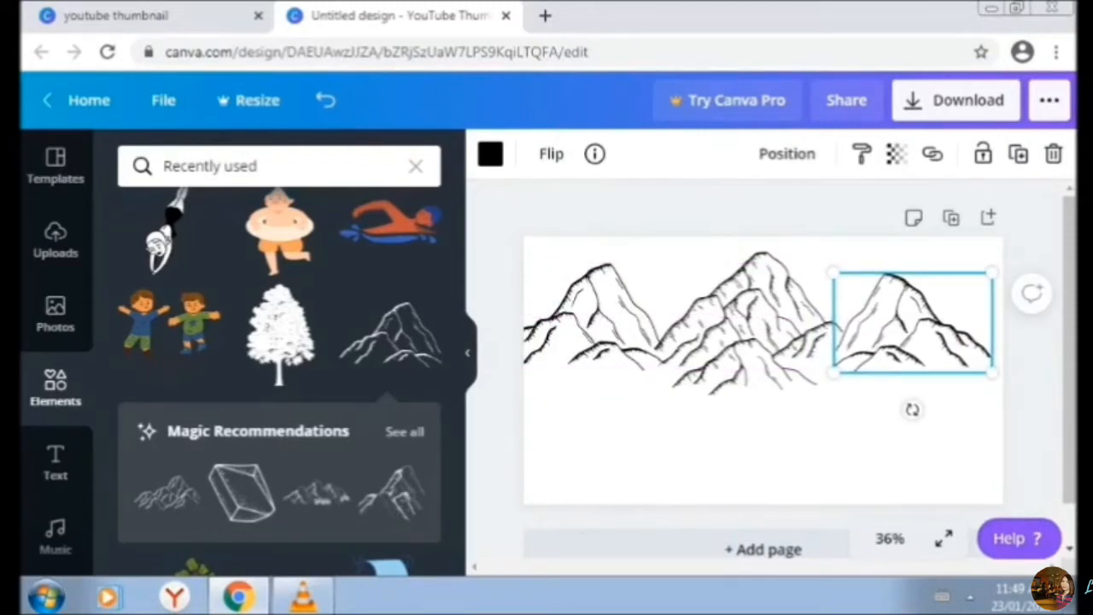
left_click(582, 317)
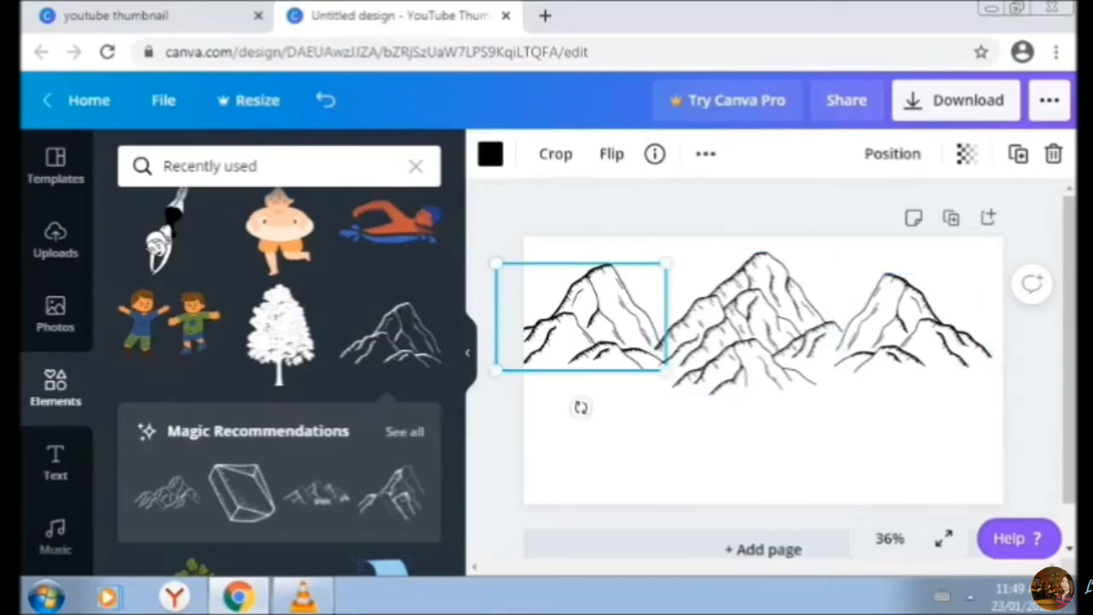
left_click_drag(665, 262, 659, 268)
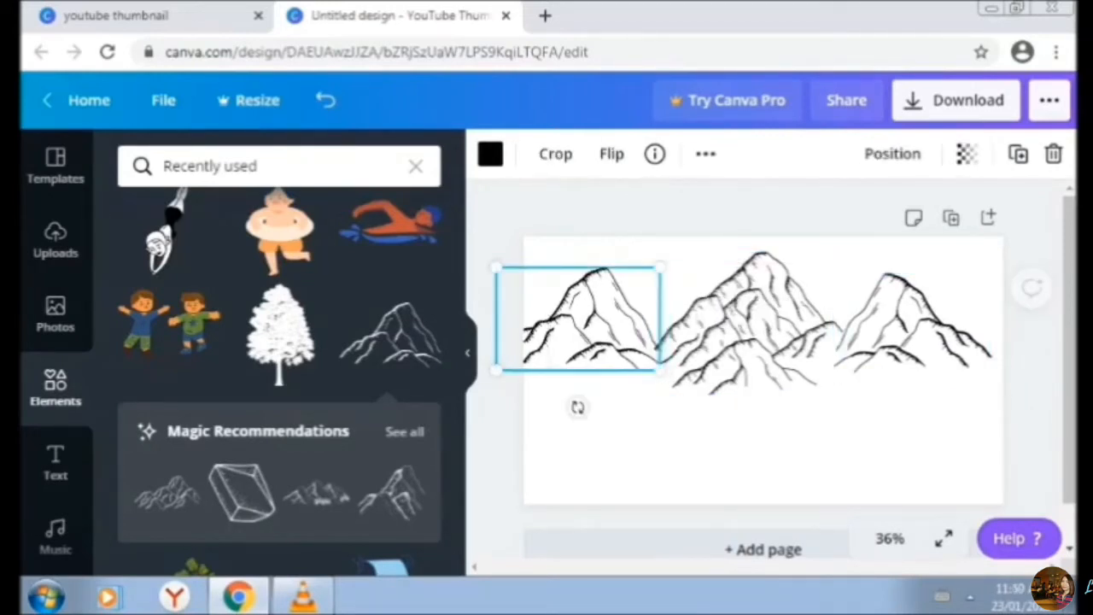
Add the sparse-branched pine tree from the recently used elements as a tiny tree just below the central mountain
scroll(279, 367, "down", 5)
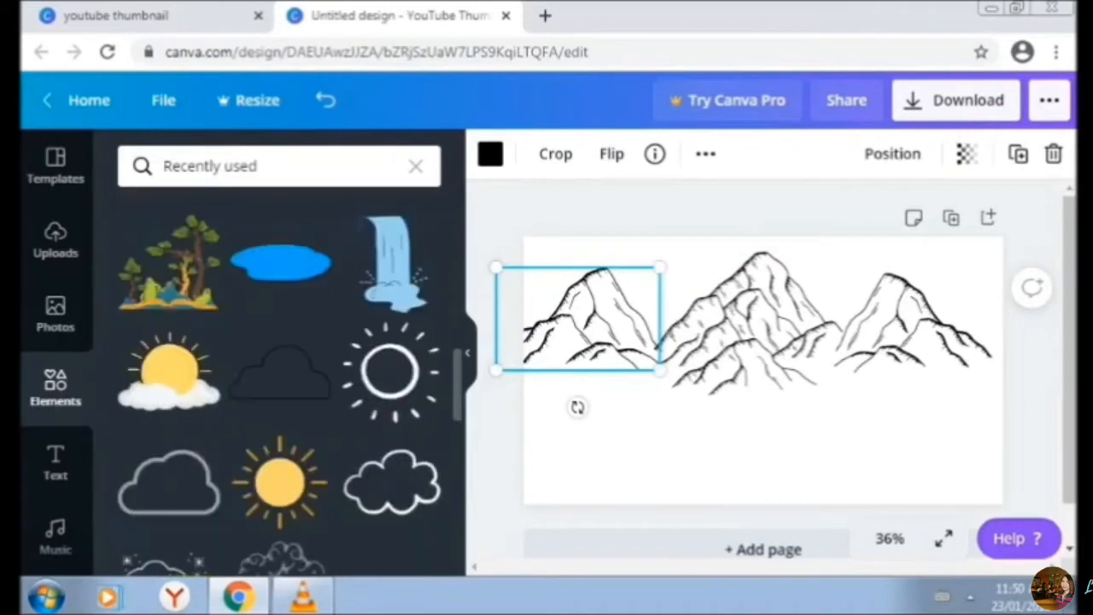
scroll(289, 385, "down", 2)
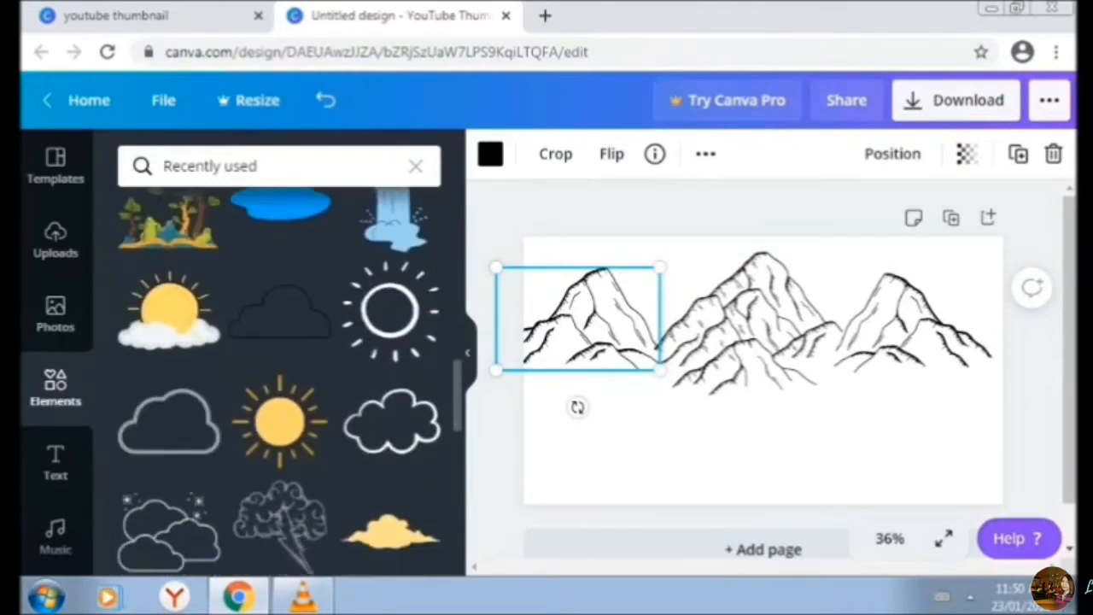
scroll(279, 367, "down", 2)
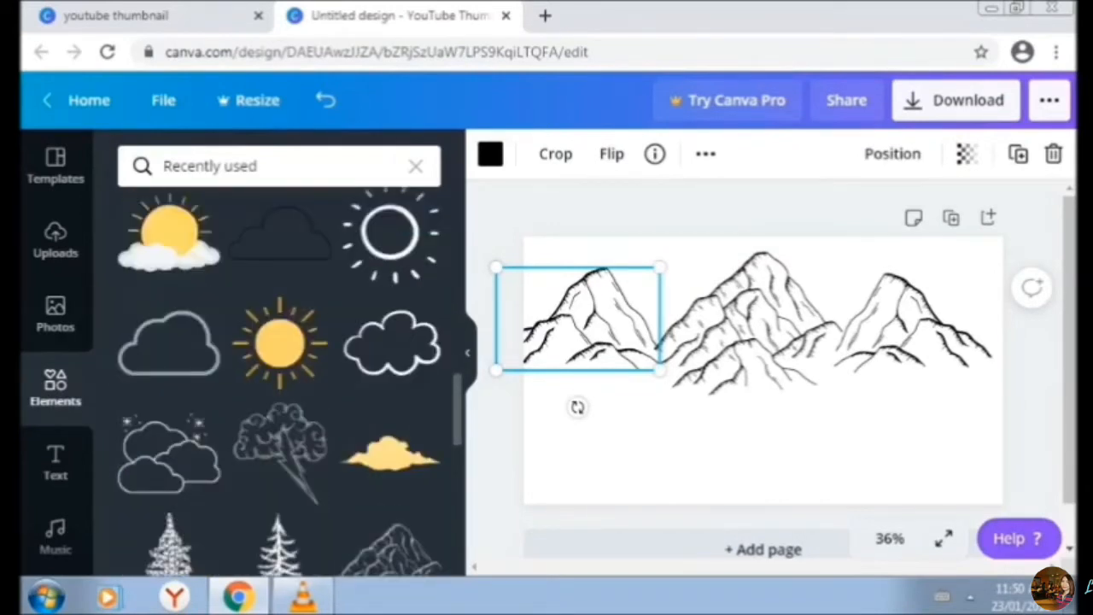
scroll(279, 382, "down", 3)
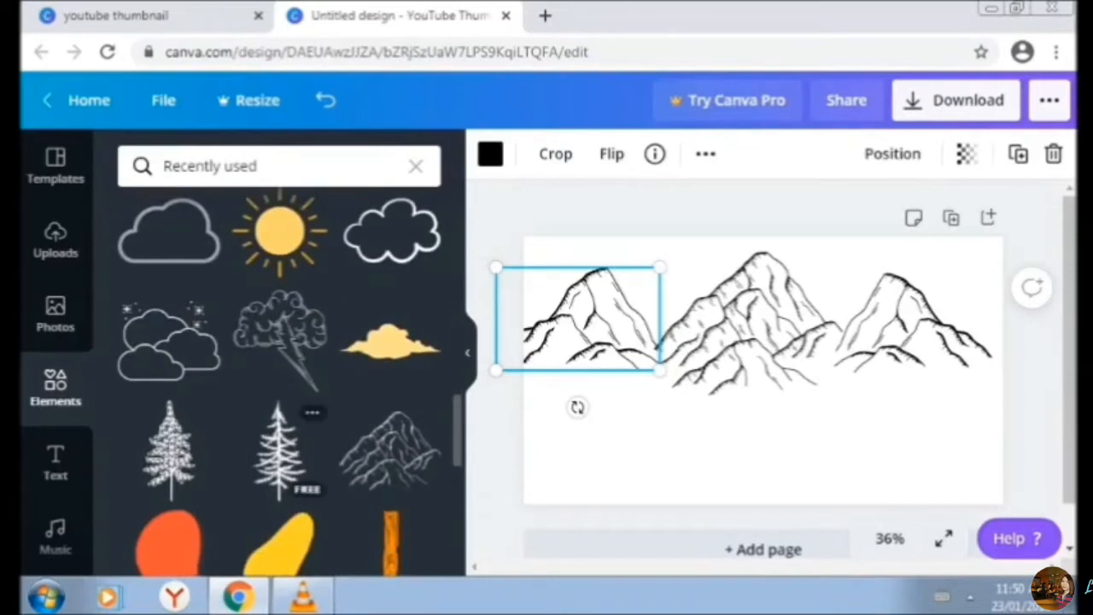
left_click(279, 450)
left_click_drag(780, 317, 756, 387)
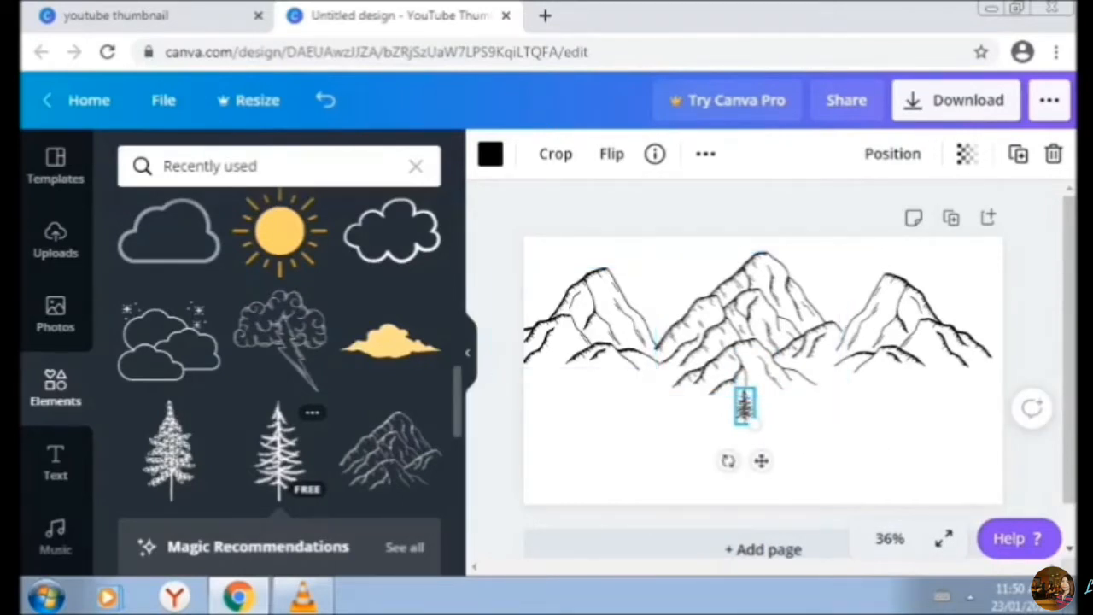
Add the blue waterfall element and scale it down to sit just below the left mountain
scroll(279, 510, "up", 5)
left_click_drag(391, 256, 619, 418)
left_click_drag(660, 472, 636, 439)
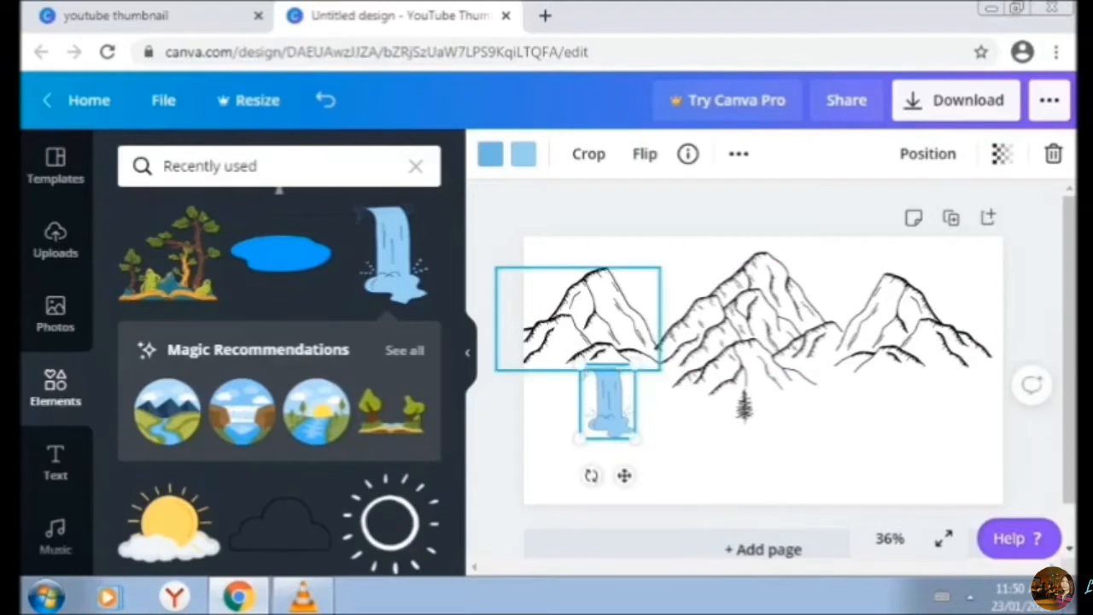
Shrink the left mountain and reposition it above the waterfall, with the waterfall set slightly lower
left_click(601, 333)
left_click_drag(601, 333, 604, 326)
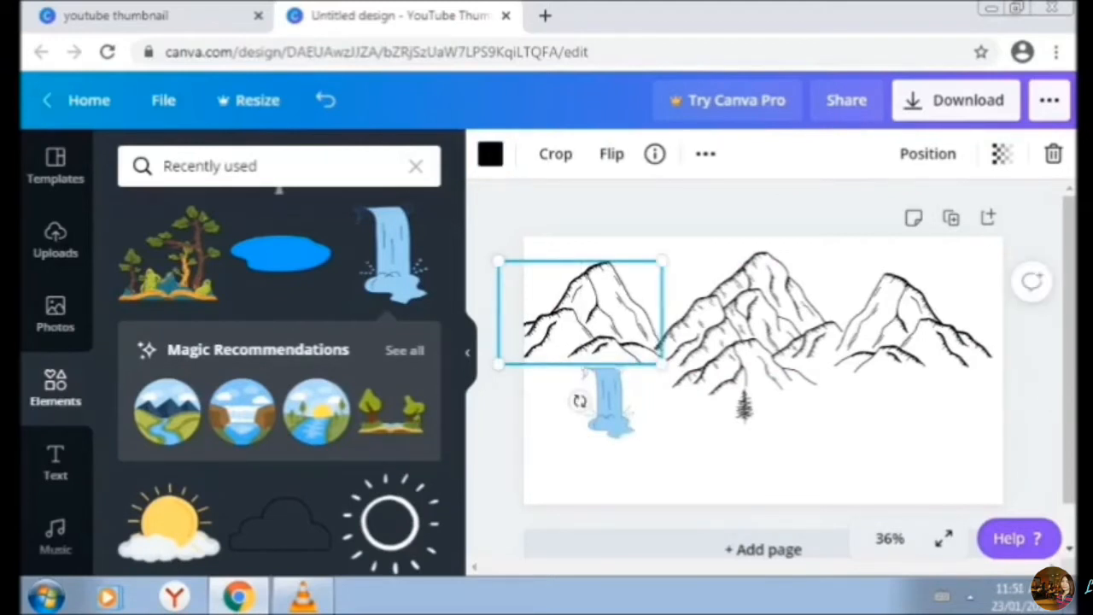
left_click_drag(661, 260, 645, 273)
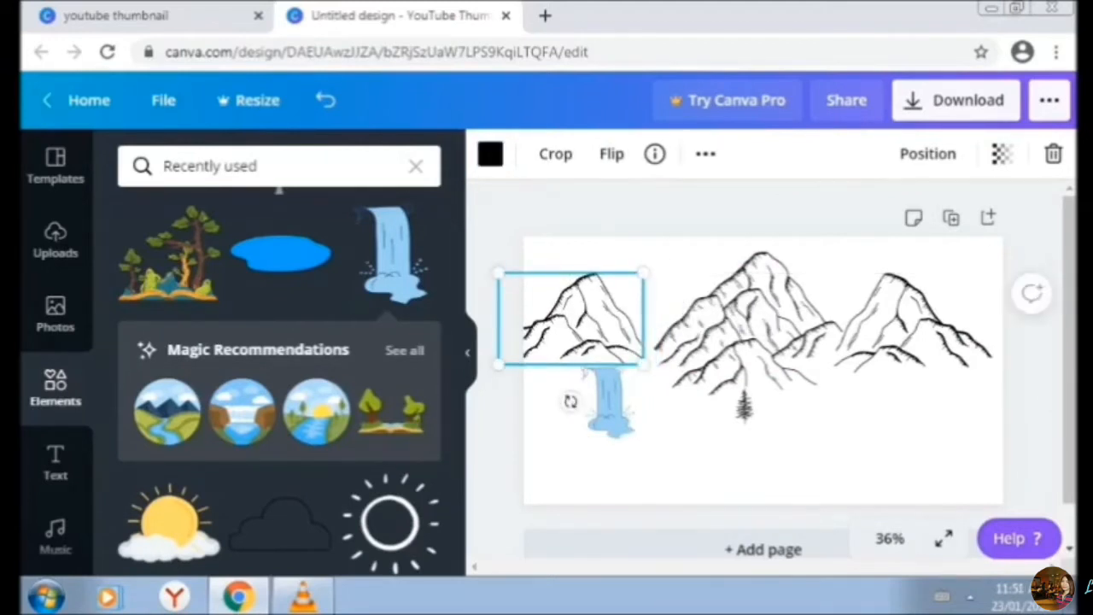
left_click_drag(596, 323, 606, 322)
left_click(597, 401)
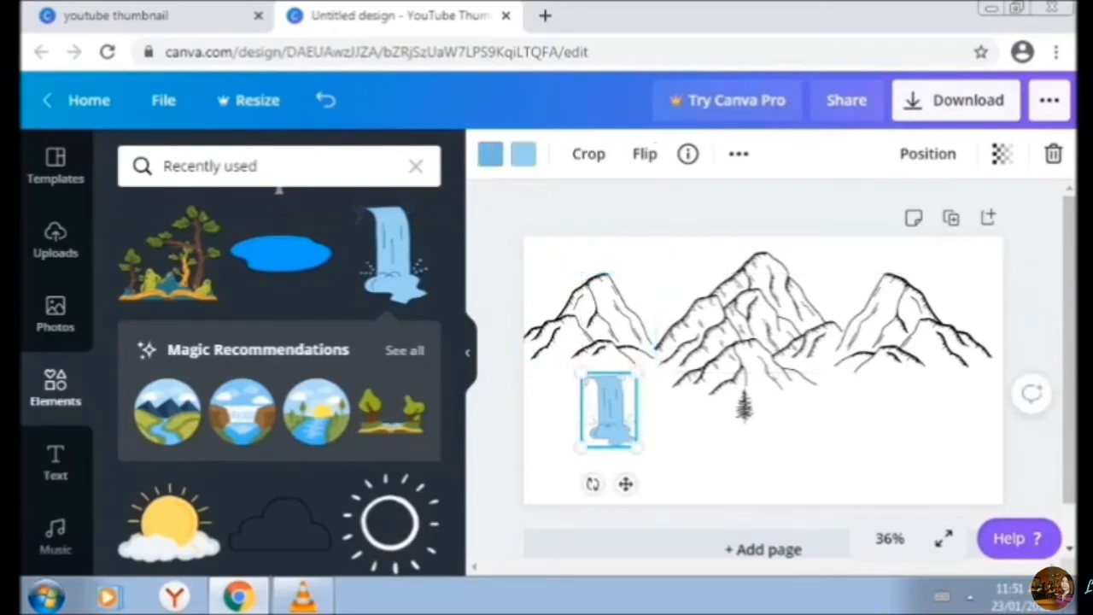
Add the blue pond element, scale it down and place it at the foot of the waterfall
left_click(281, 252)
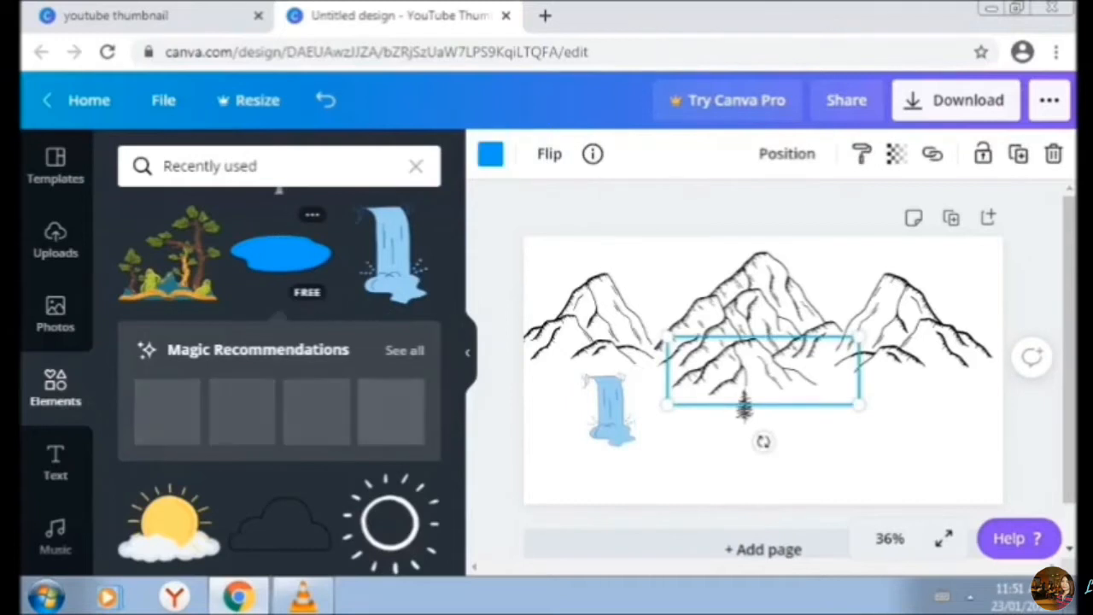
left_click_drag(763, 371, 649, 472)
left_click_drag(553, 506, 607, 485)
left_click_drag(672, 461, 633, 462)
Duplicate the waterfall and place the copy beside the original on its left, partly overlapping it
left_click(610, 405)
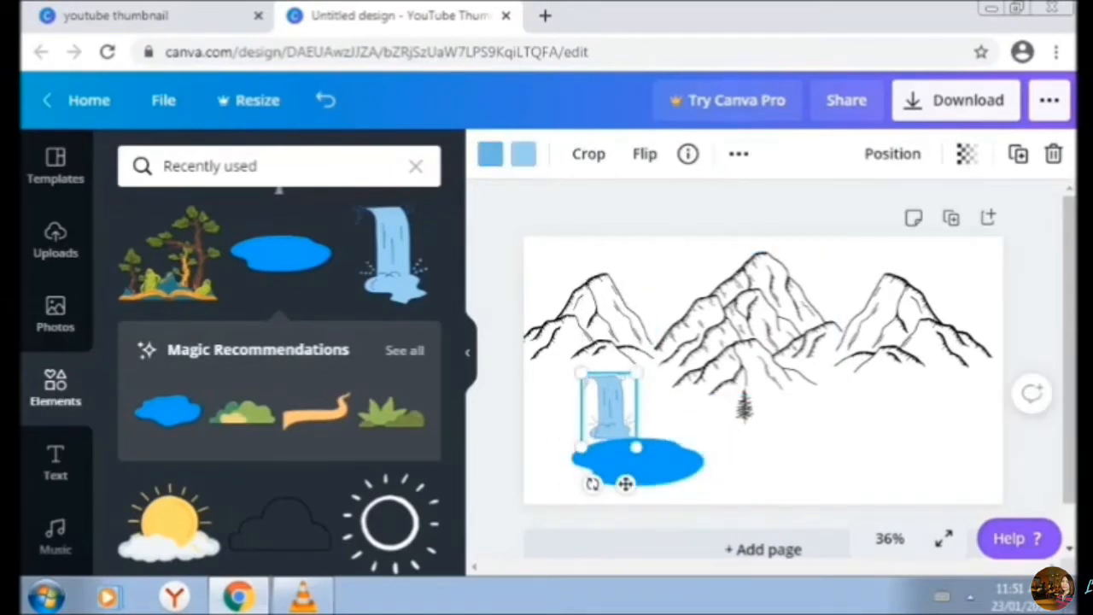
left_click(1018, 155)
left_click_drag(615, 409, 584, 408)
Center the pond under the two waterfalls and send it backward behind them
left_click_drag(636, 461, 619, 464)
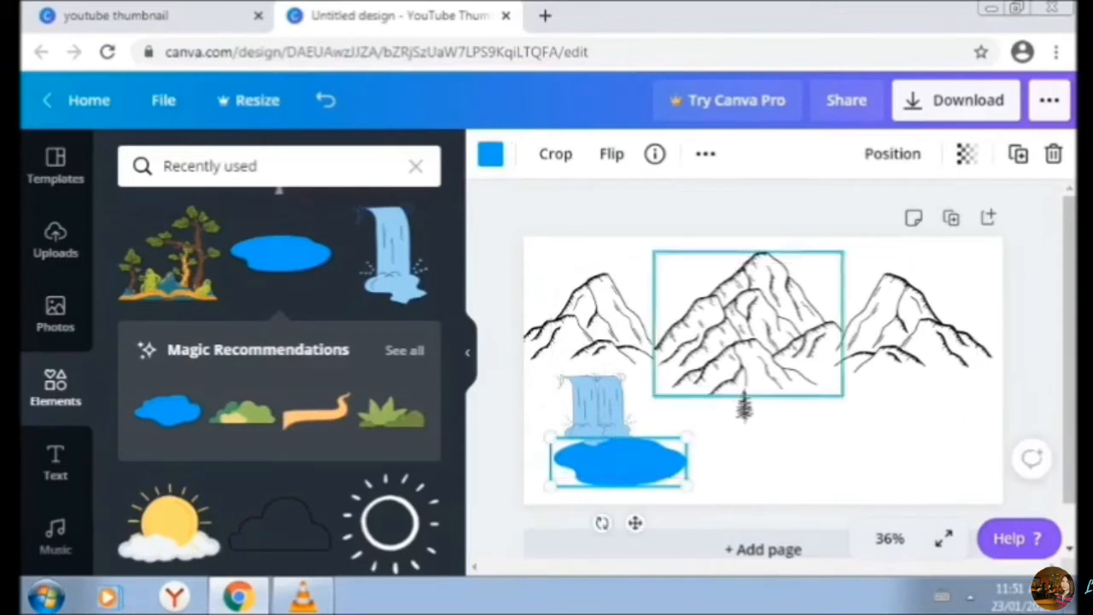
left_click(892, 154)
left_click(817, 216)
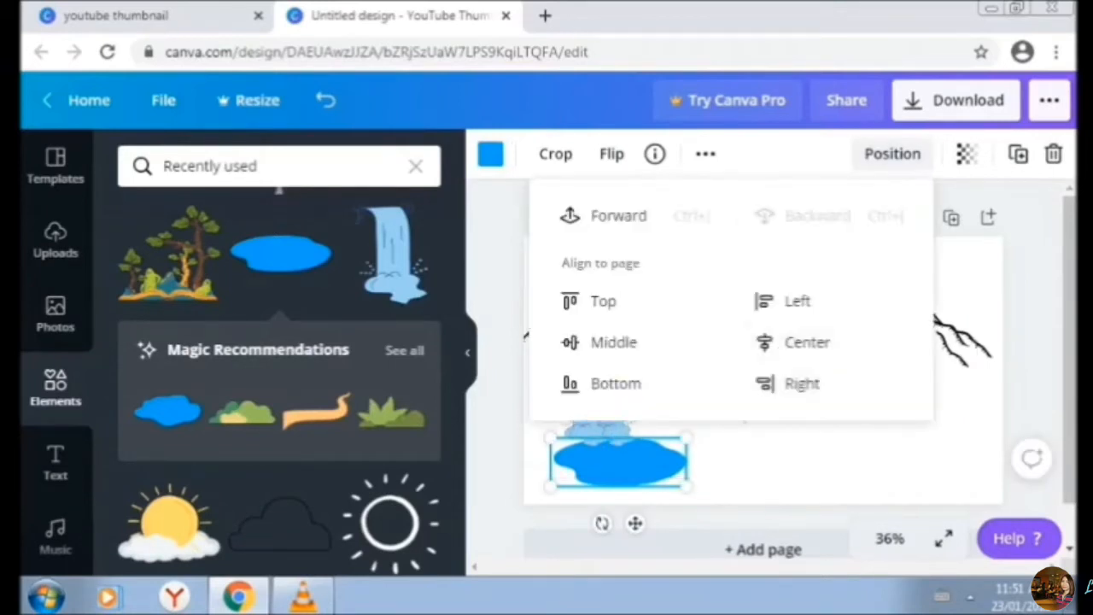
left_click(768, 461)
left_click_drag(630, 467, 622, 458)
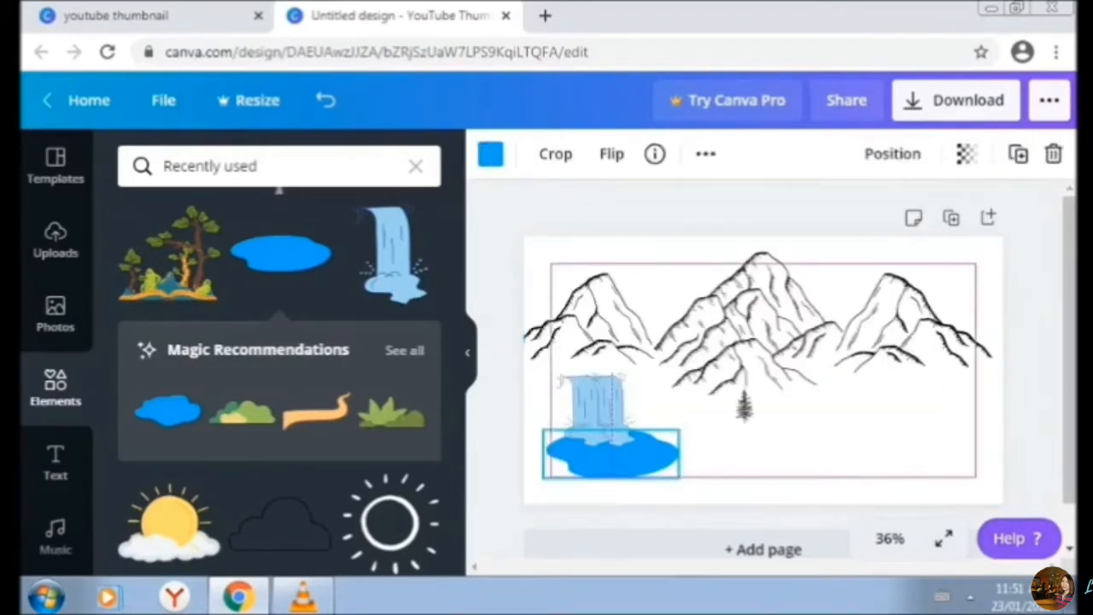
Adjust the two waterfalls horizontally so they join as one wide cascade, and shrink the pond slightly
left_click(610, 410)
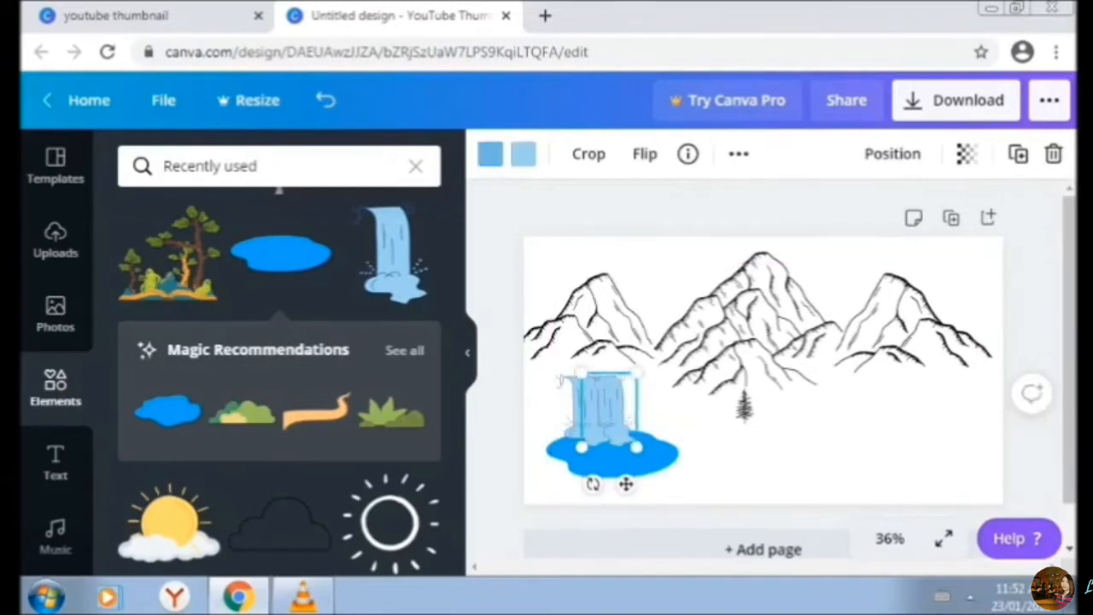
left_click_drag(609, 409, 617, 409)
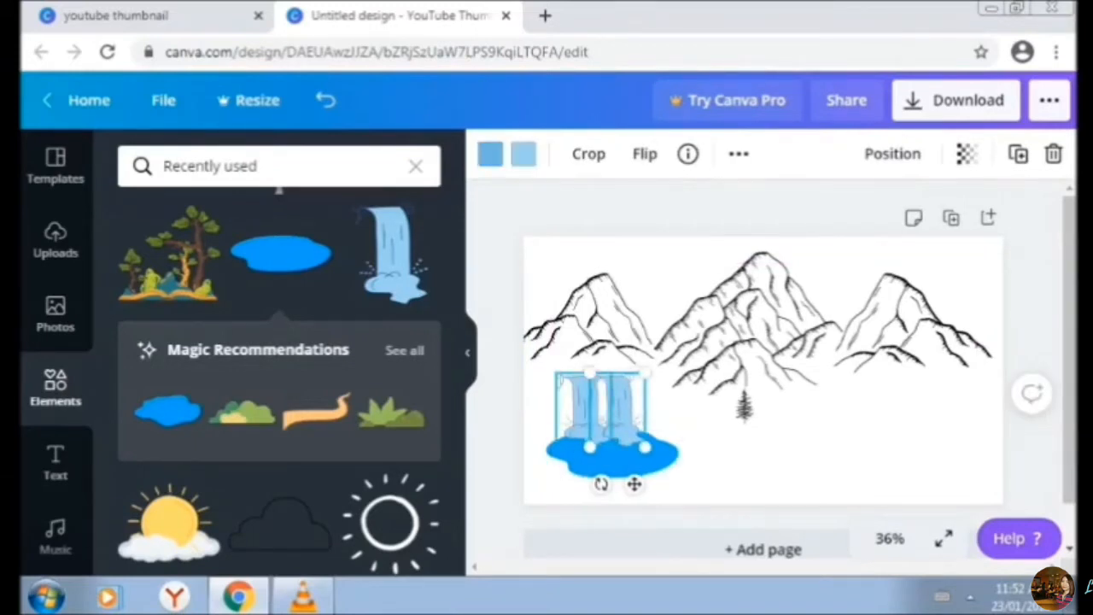
left_click(578, 410)
key("Right")
key("Right")
key("Right")
key("Right")
key("Right")
key("Right")
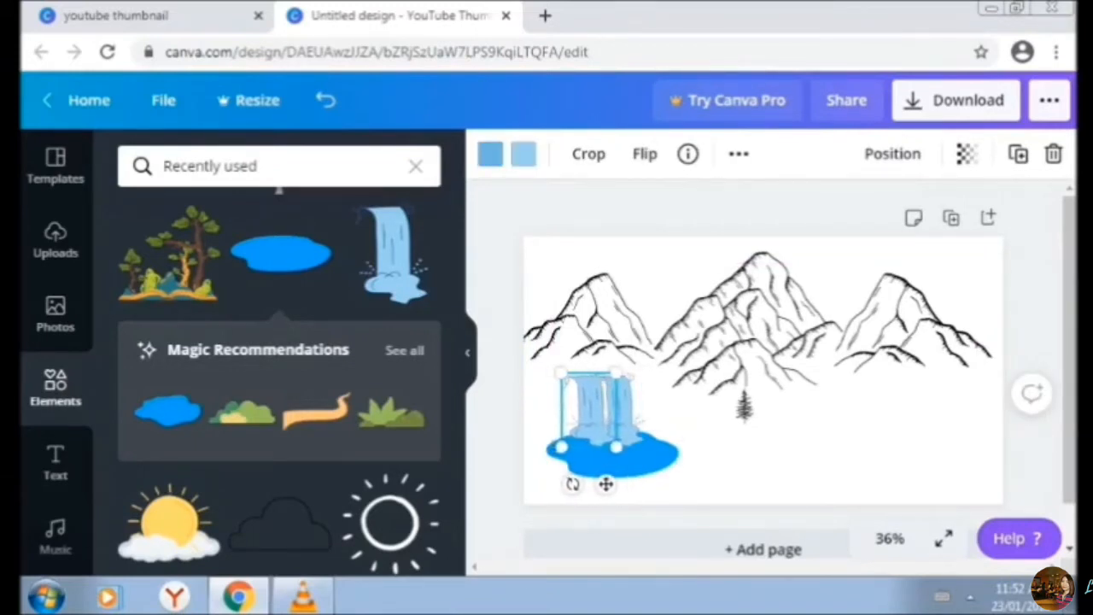
key("Right")
key("Right")
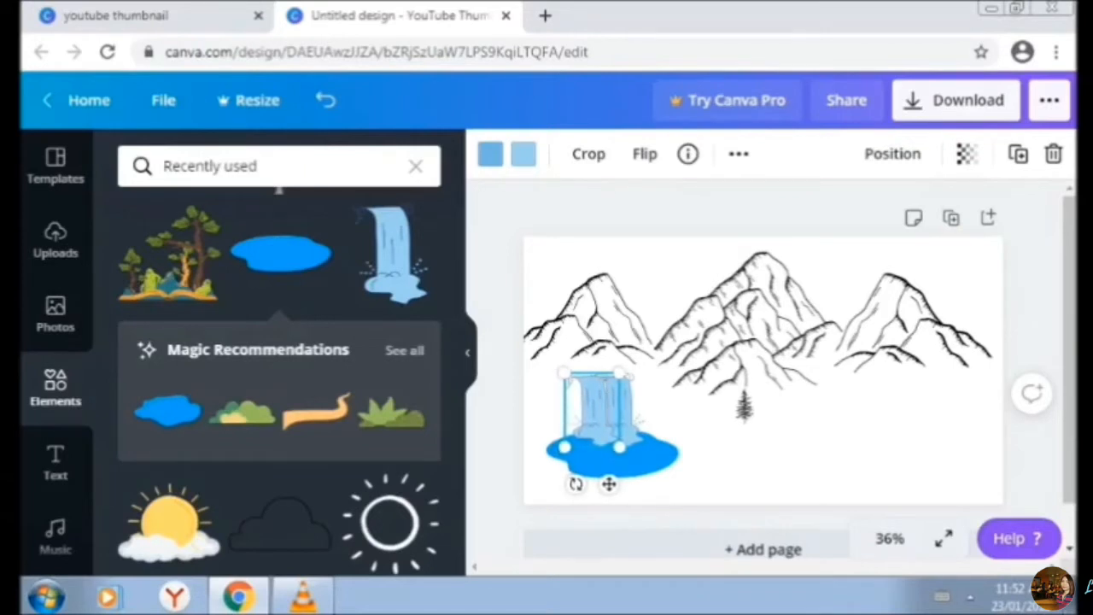
left_click(611, 461)
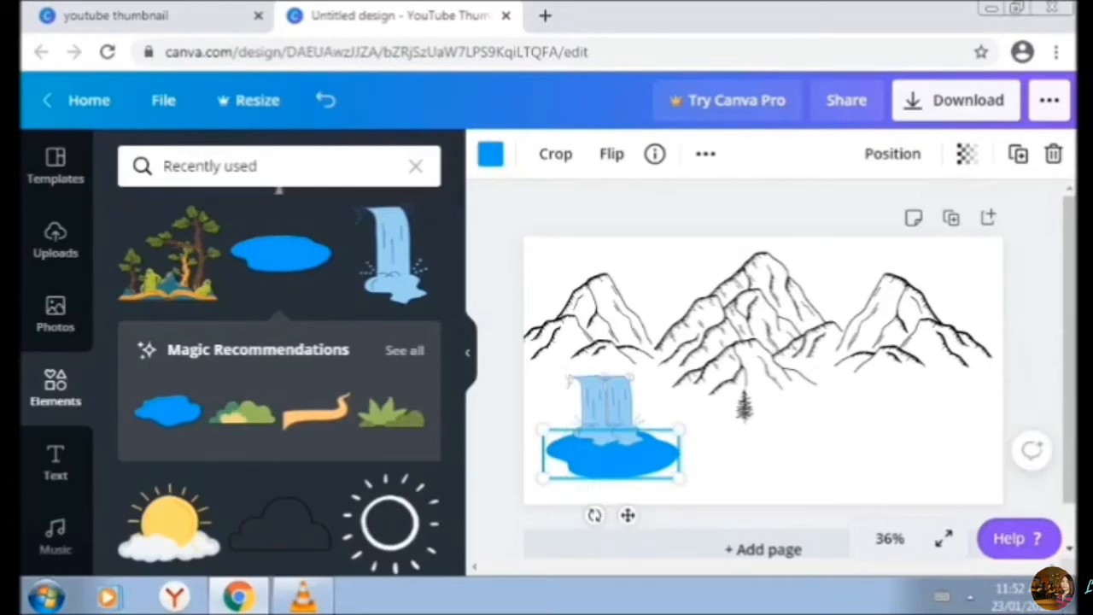
left_click_drag(543, 478, 550, 474)
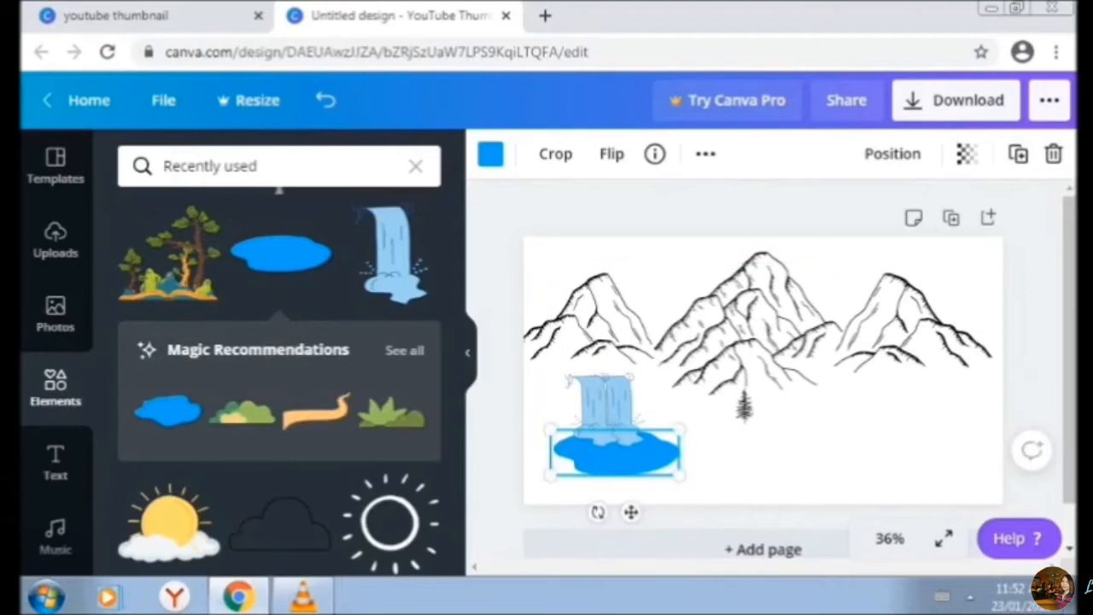
Recolor the small pine tree below the central mountain to green #4BC45E
left_click(744, 406)
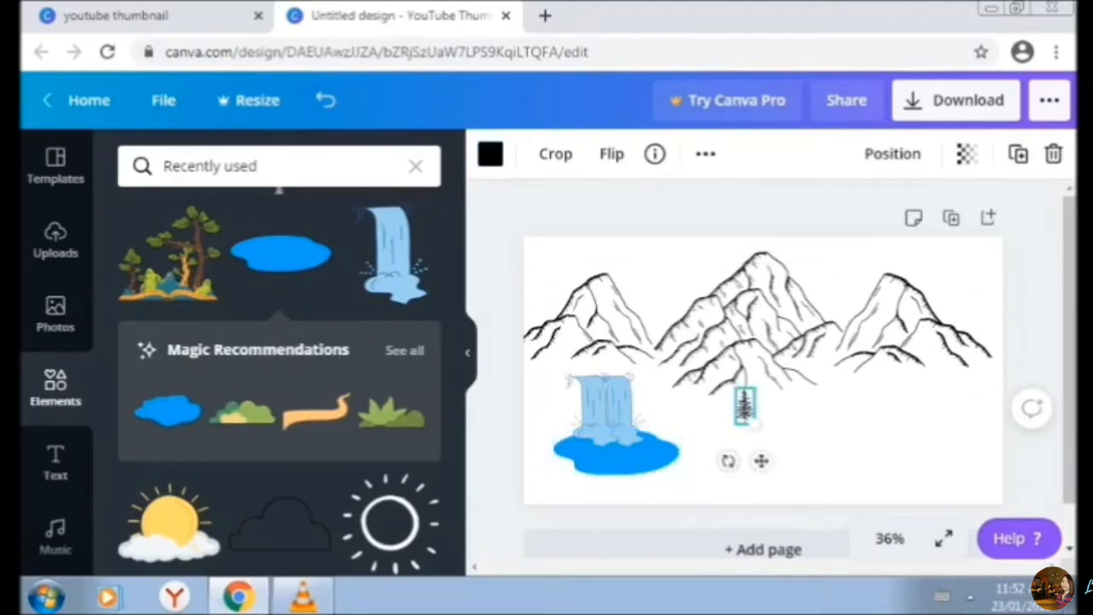
left_click(490, 154)
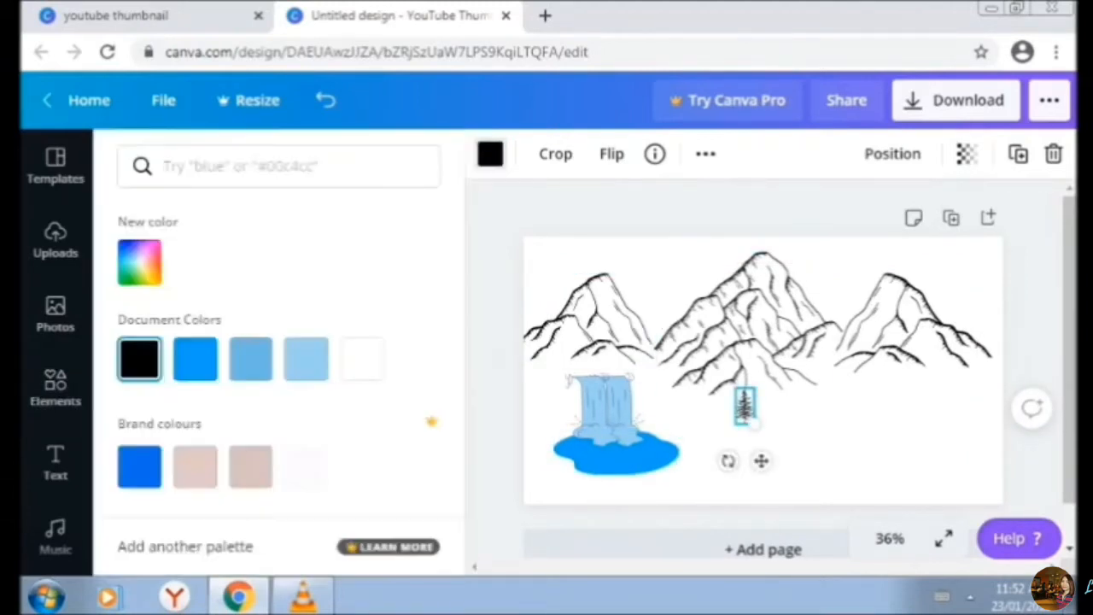
left_click(139, 261)
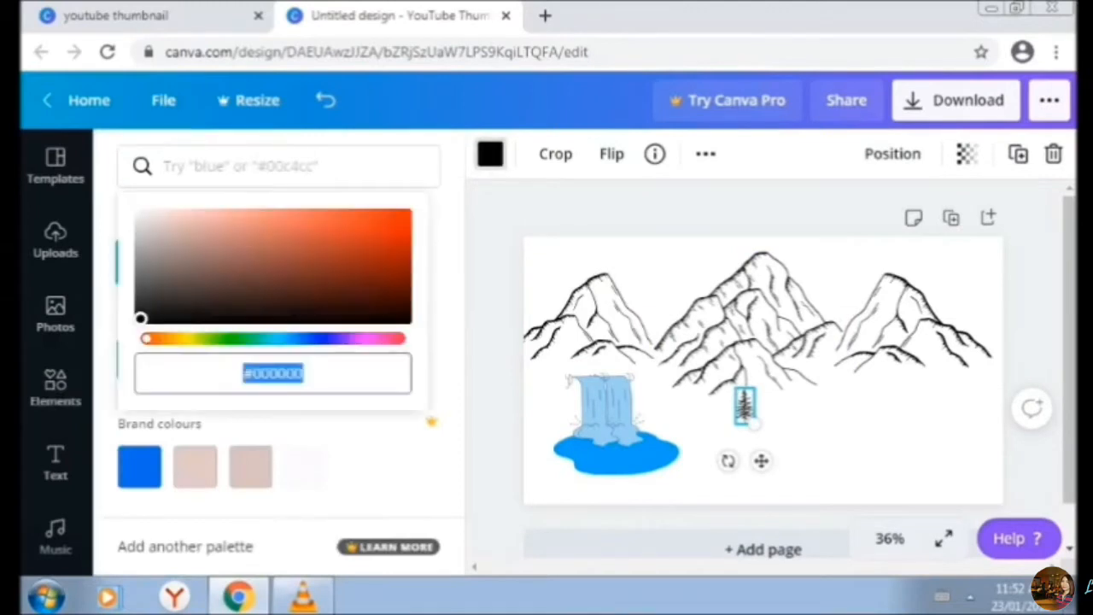
left_click(238, 339)
left_click(286, 248)
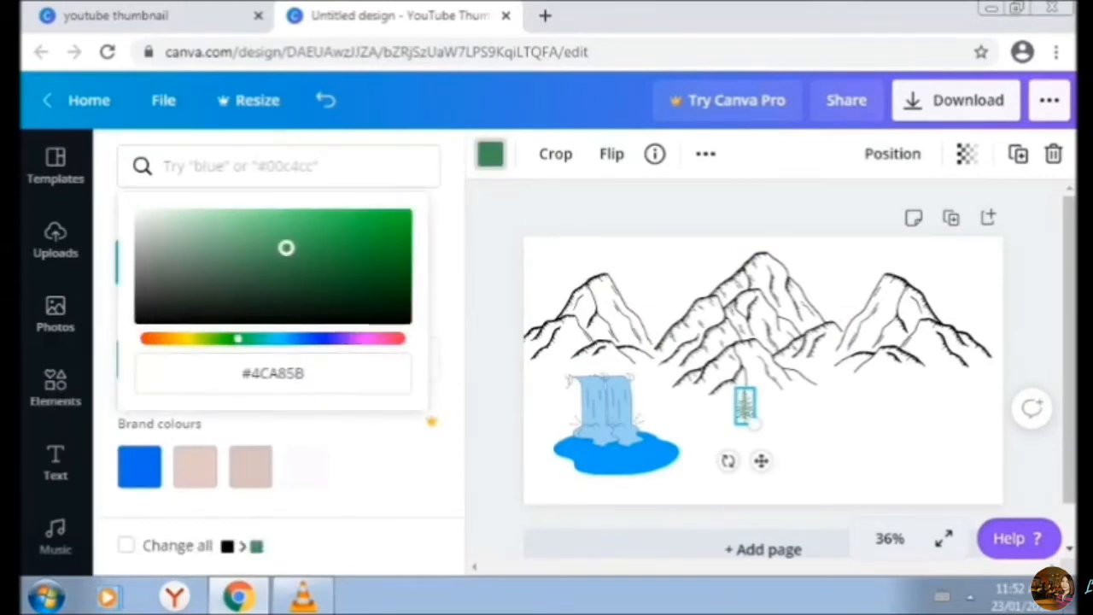
left_click_drag(286, 247, 306, 235)
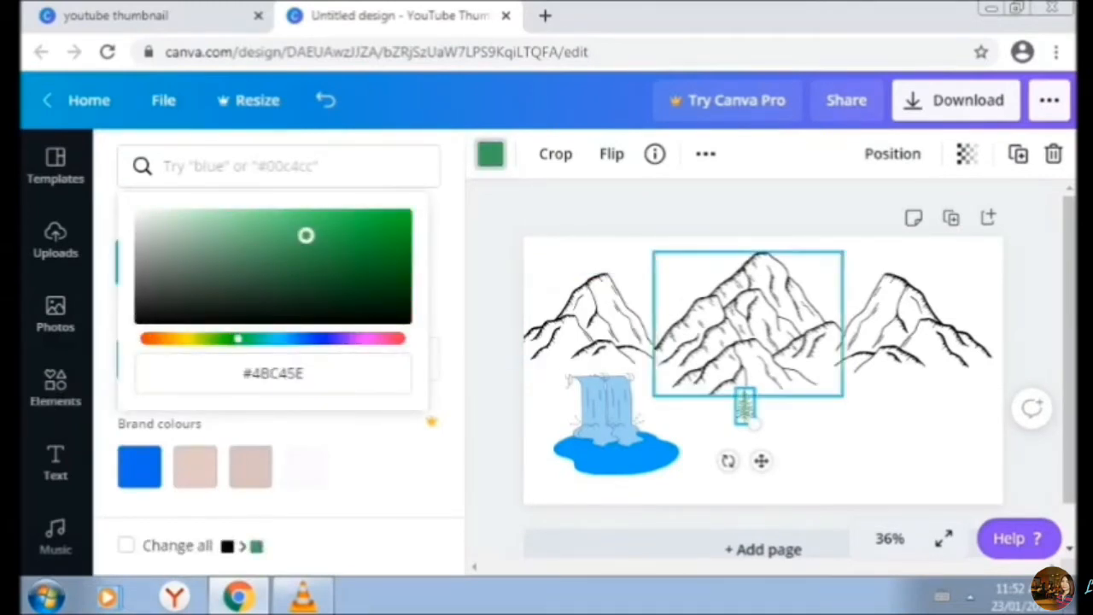
Recolor the central, left and right mountains with the document's green #4BC45E
left_click(747, 324)
left_click(139, 359)
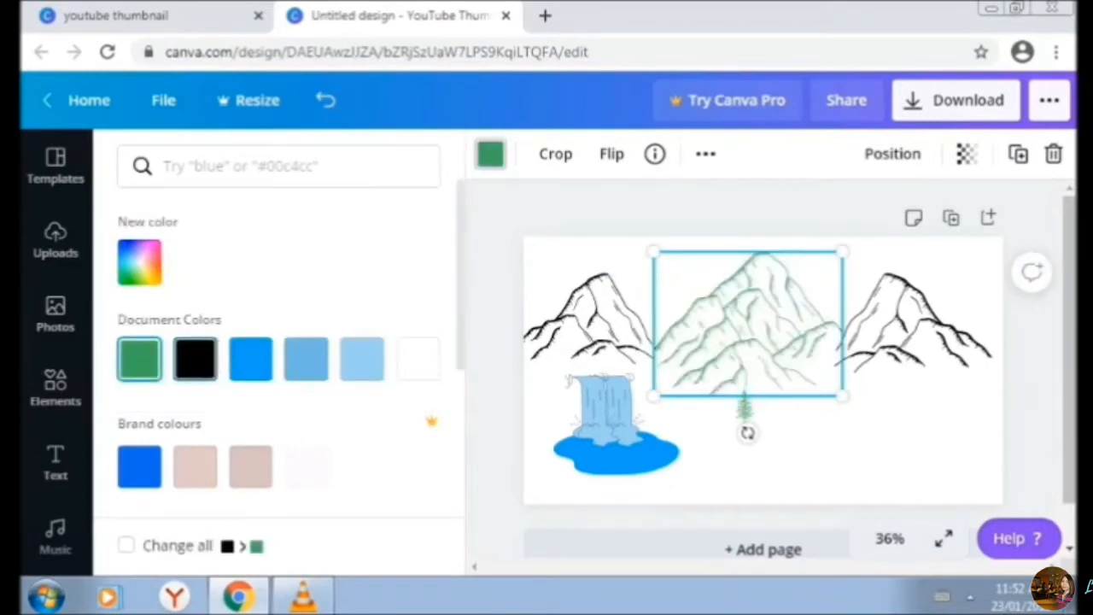
left_click(589, 316)
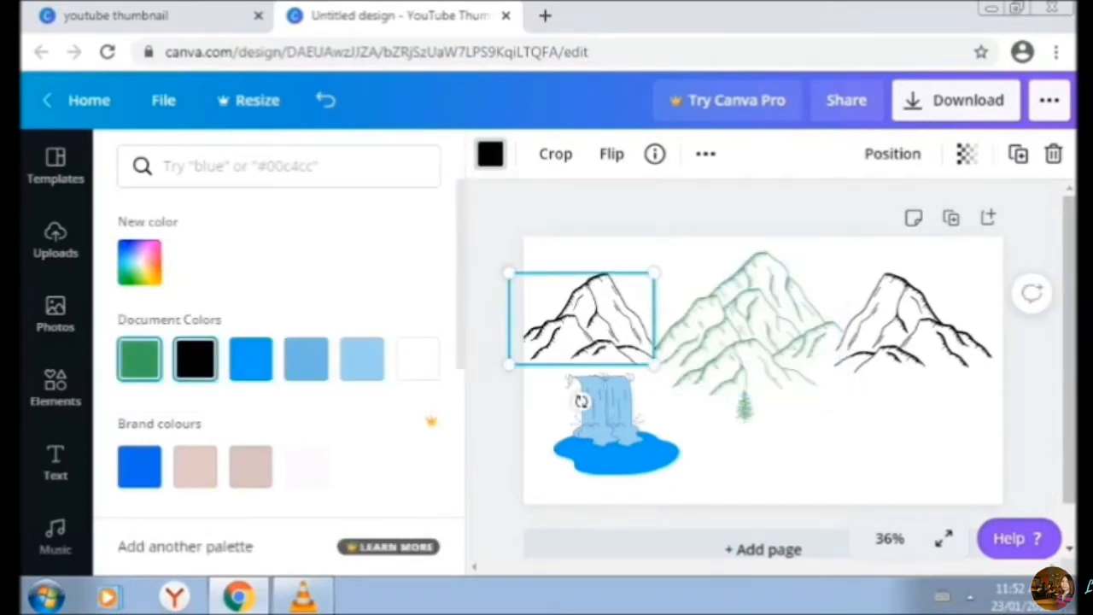
left_click(140, 359)
left_click(913, 323)
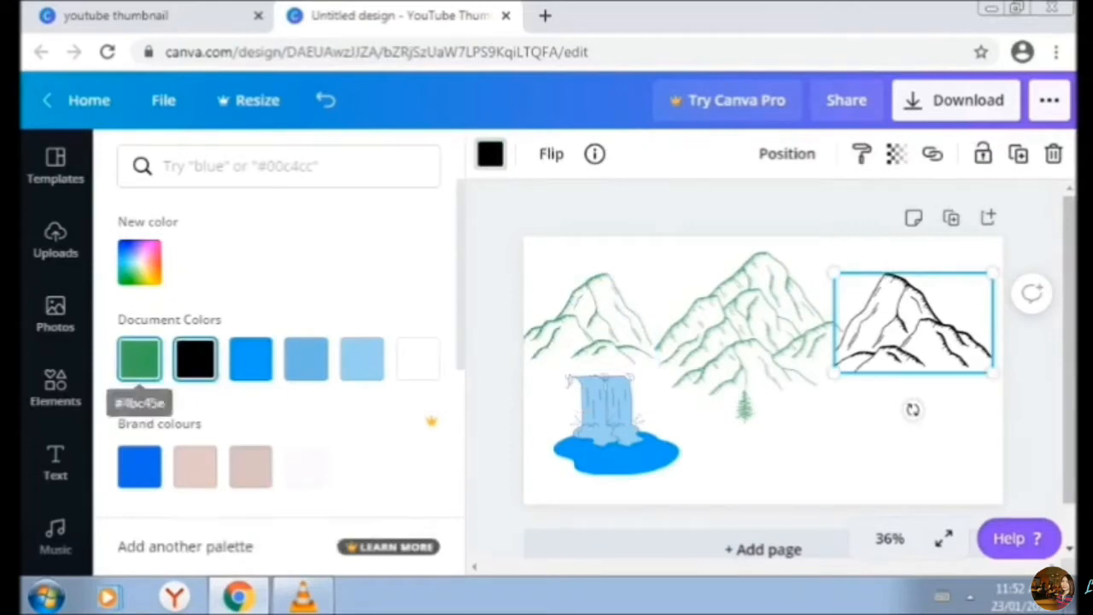
left_click(139, 358)
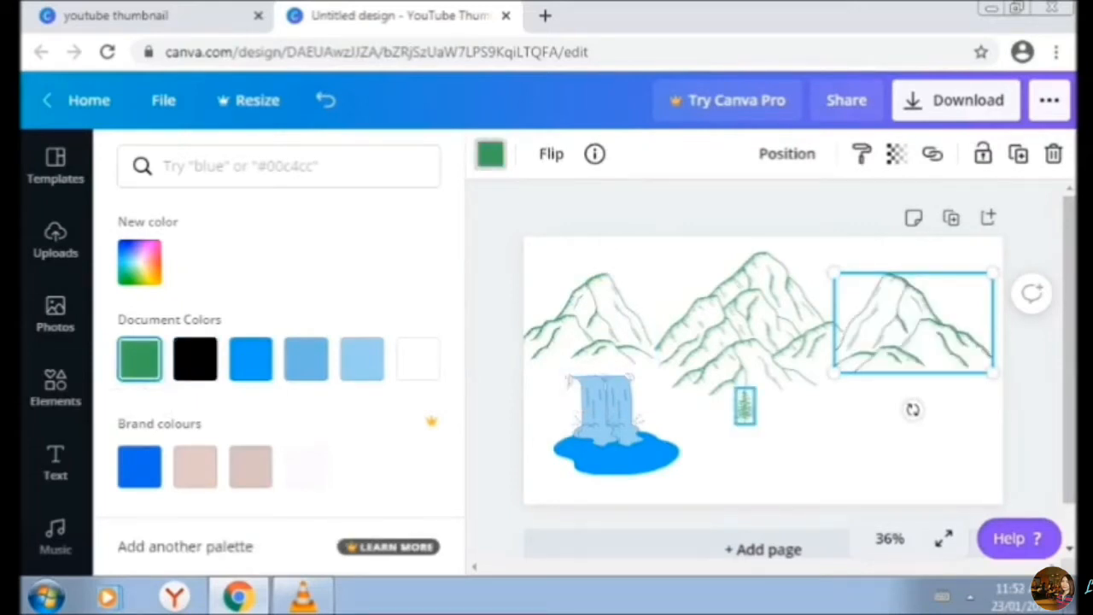
Duplicate the small green pine and line up three copies to its right, rising along the foot of the central mountain
left_click(745, 406)
left_click_drag(744, 405, 785, 389)
left_click(1017, 154)
left_click(1018, 154)
Add the dense pine tree, recolor it green #4BC45E, shrink it and place it where the central and right mountains meet
left_click(56, 388)
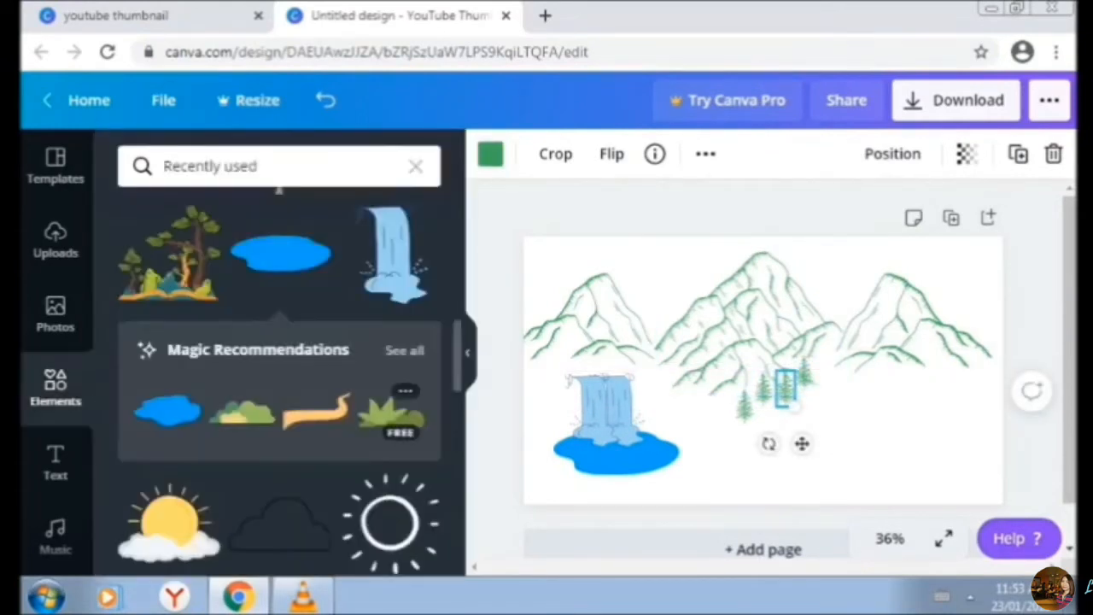
scroll(279, 384, "down", 3)
scroll(171, 452, "down", 2)
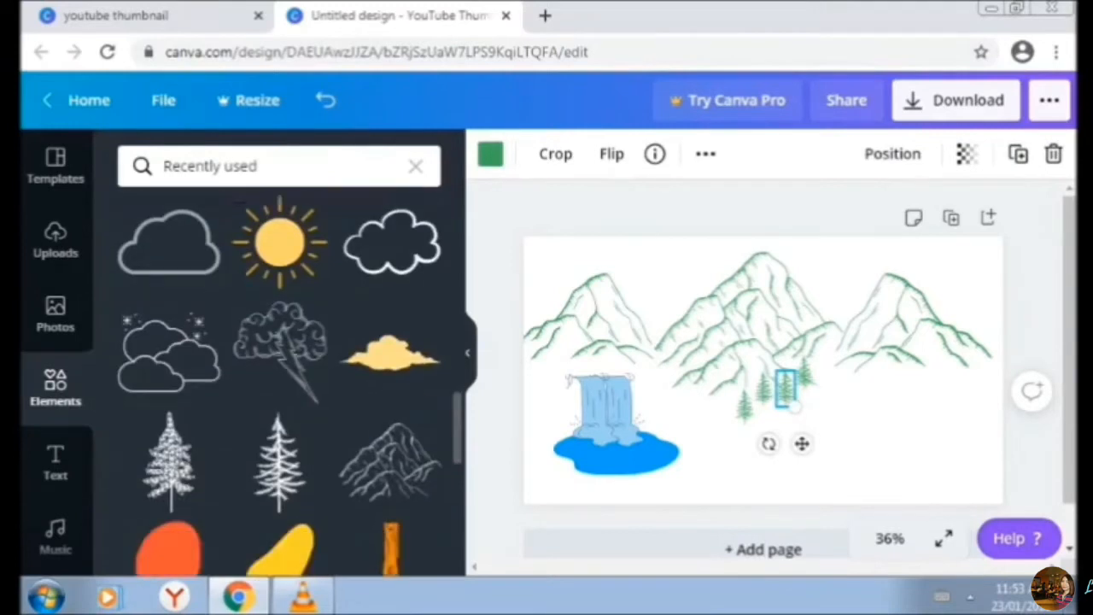
left_click(171, 461)
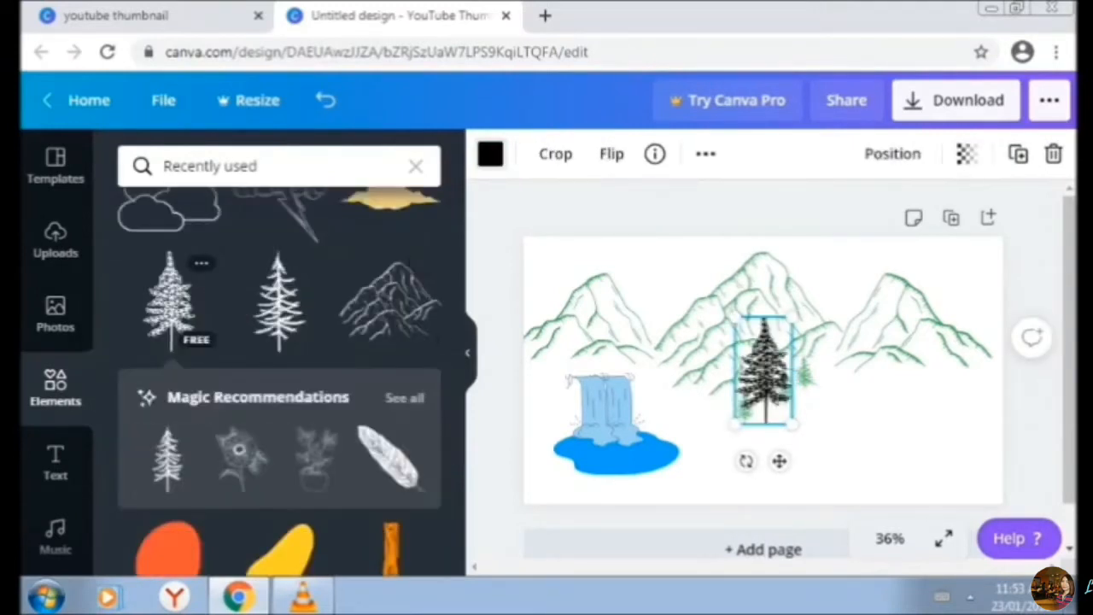
left_click(490, 154)
left_click(250, 358)
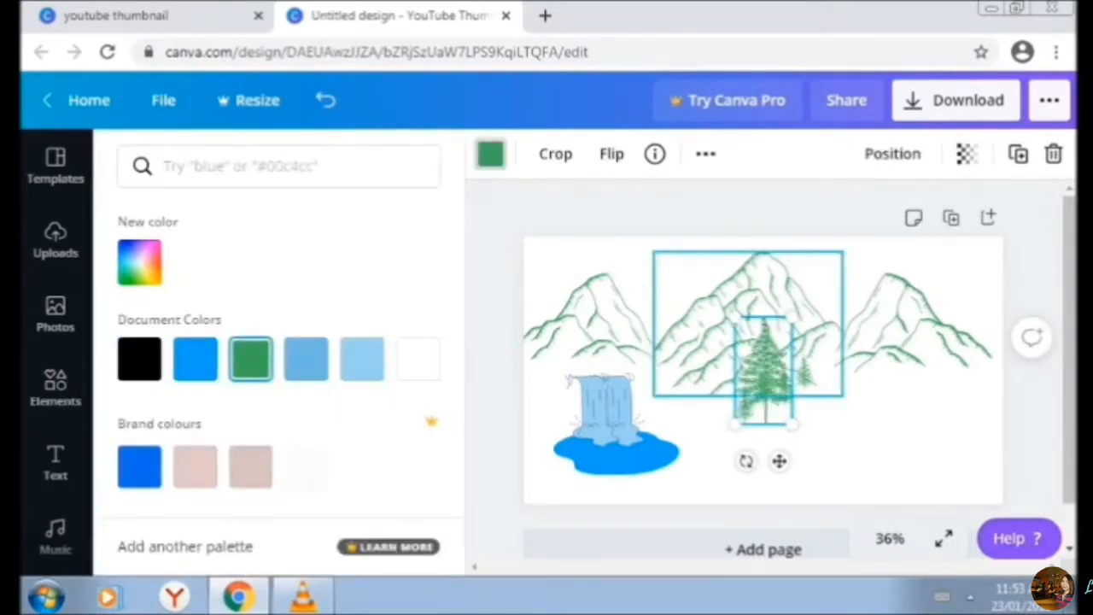
left_click_drag(734, 318, 843, 359)
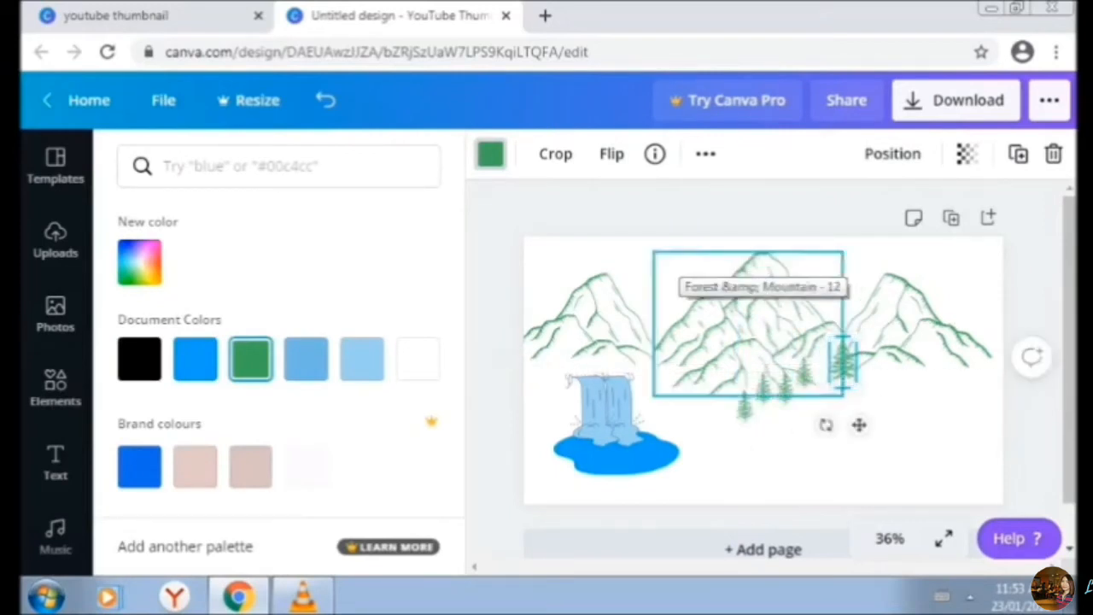
Duplicate the green pines and place three small copies along the foot of the right mountain
left_click(1017, 154)
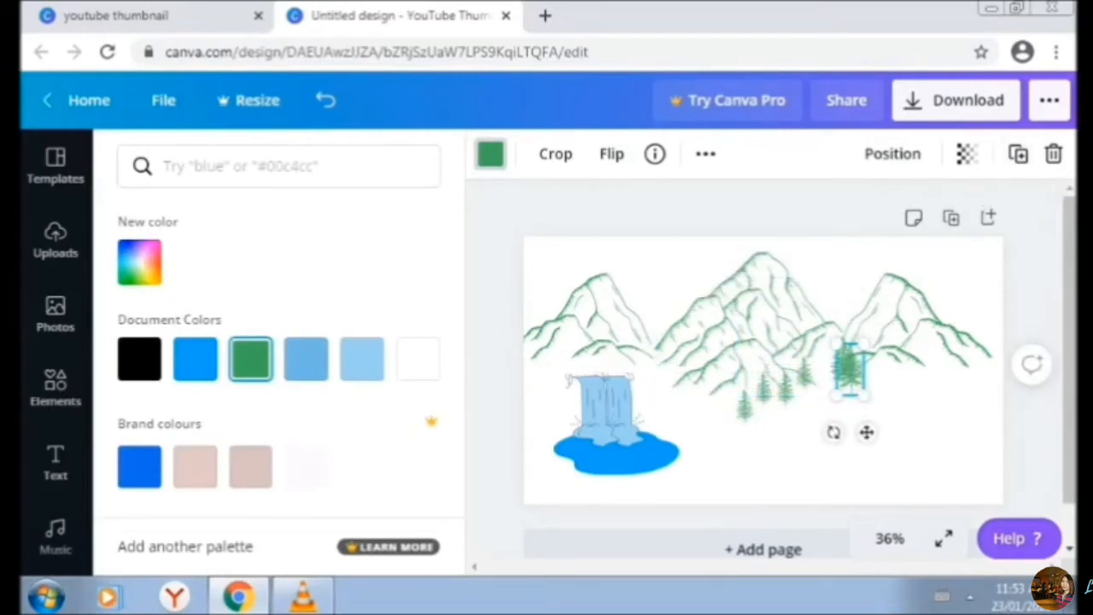
left_click_drag(849, 367, 967, 360)
left_click(1017, 153)
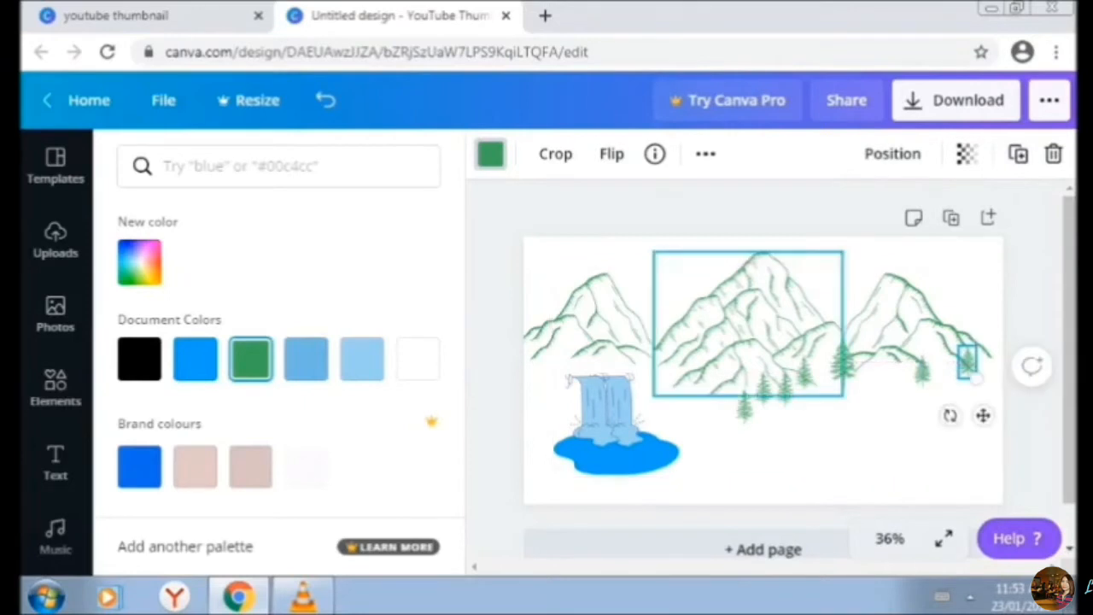
left_click(804, 373)
left_click(1018, 154)
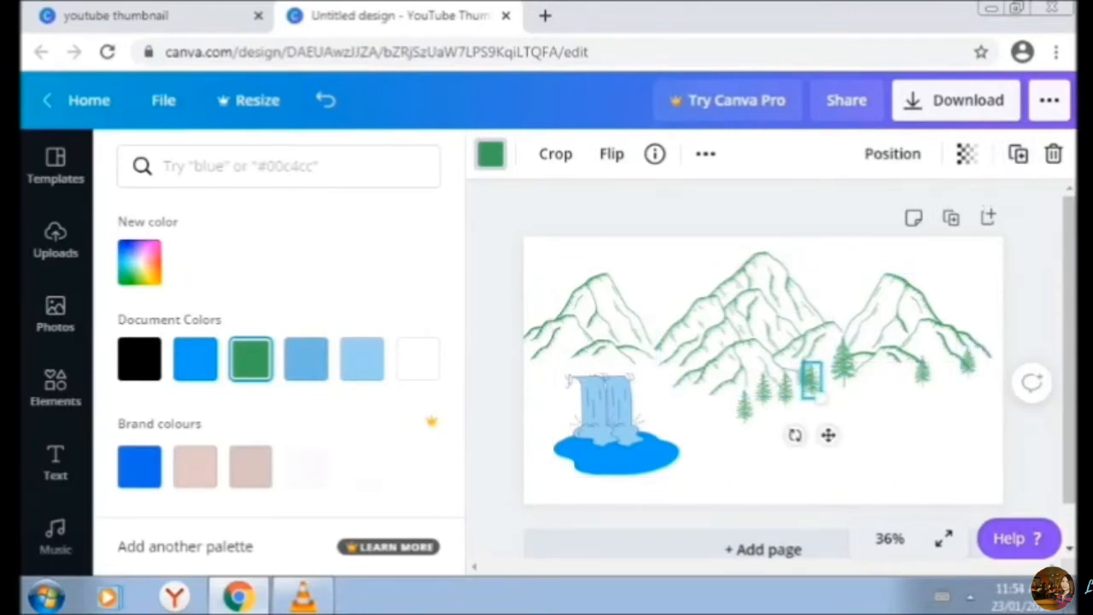
left_click_drag(810, 380, 876, 351)
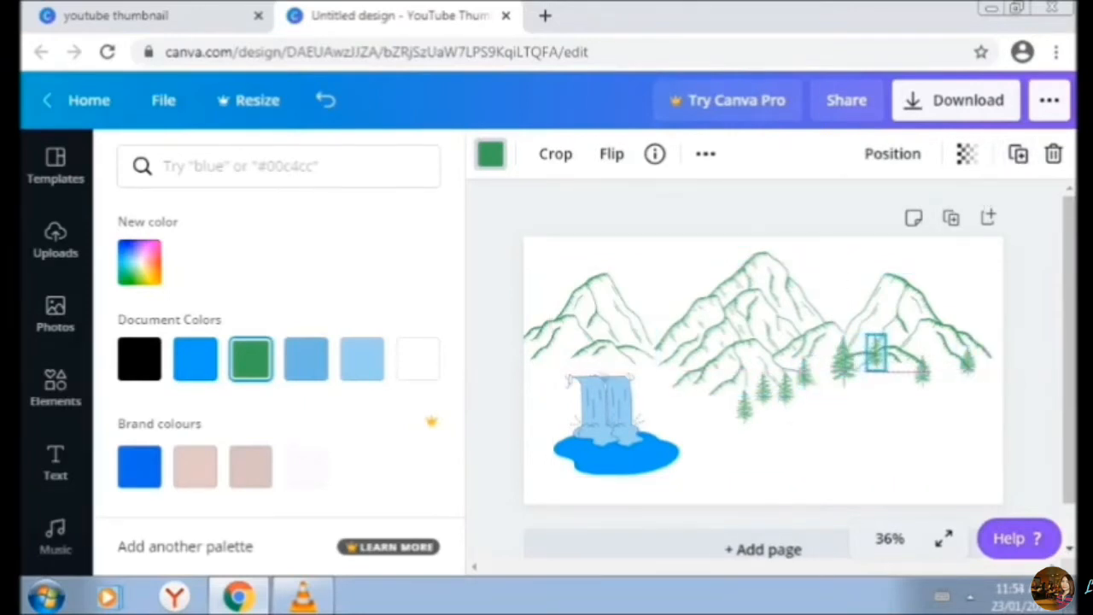
Duplicate the green pines and place four small copies along the left mountain's foot and one at the central mountain's left edge
left_click(744, 405)
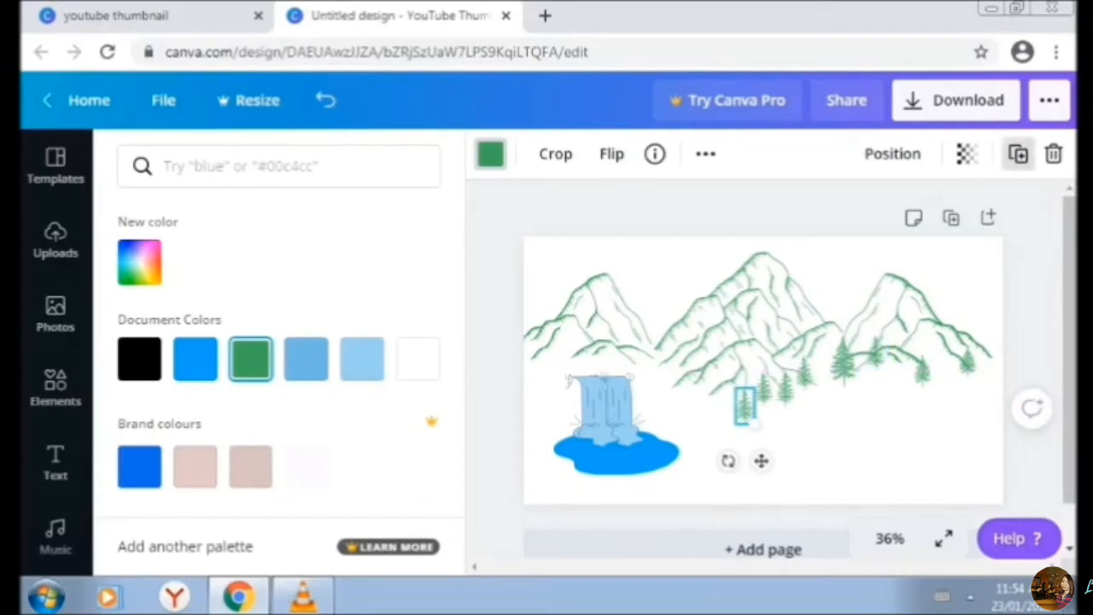
left_click(1018, 154)
left_click_drag(752, 414, 636, 350)
left_click_drag(652, 407, 581, 408)
left_click(1018, 153)
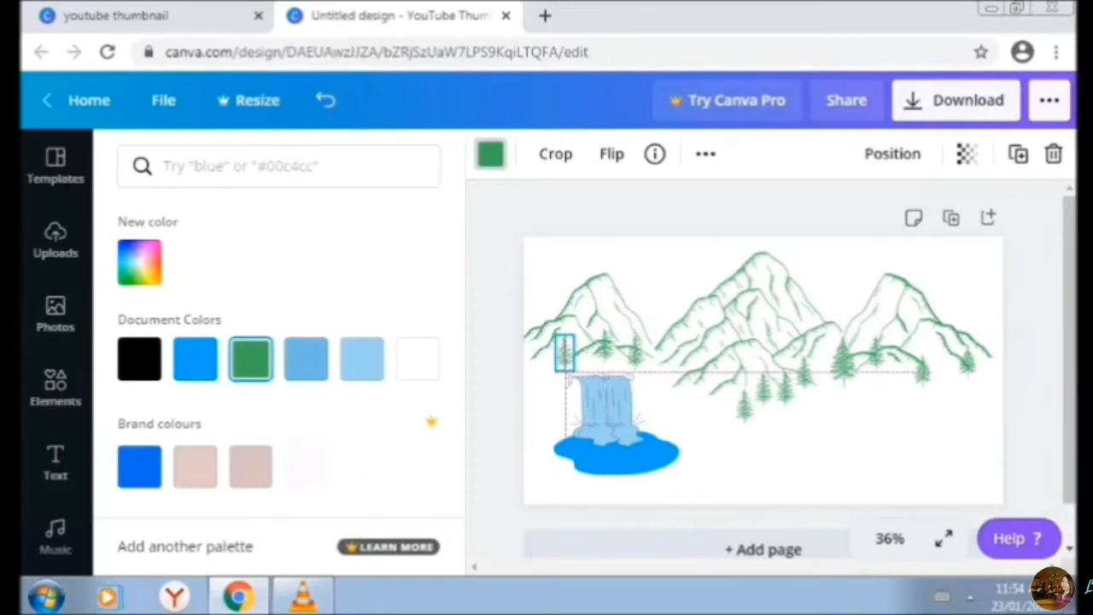
left_click(1018, 153)
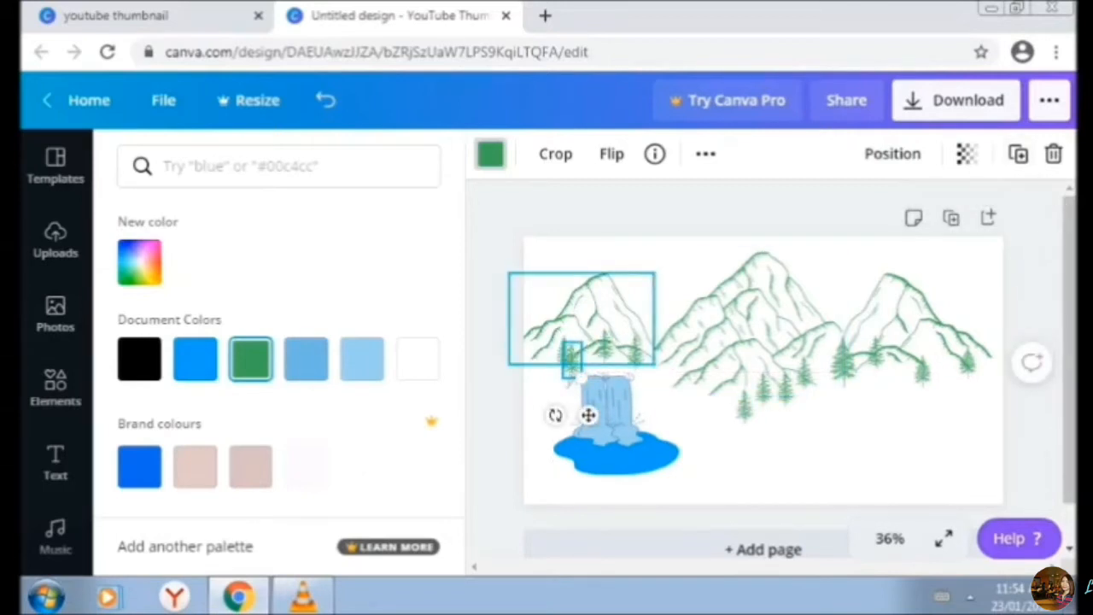
left_click_drag(588, 415, 858, 415)
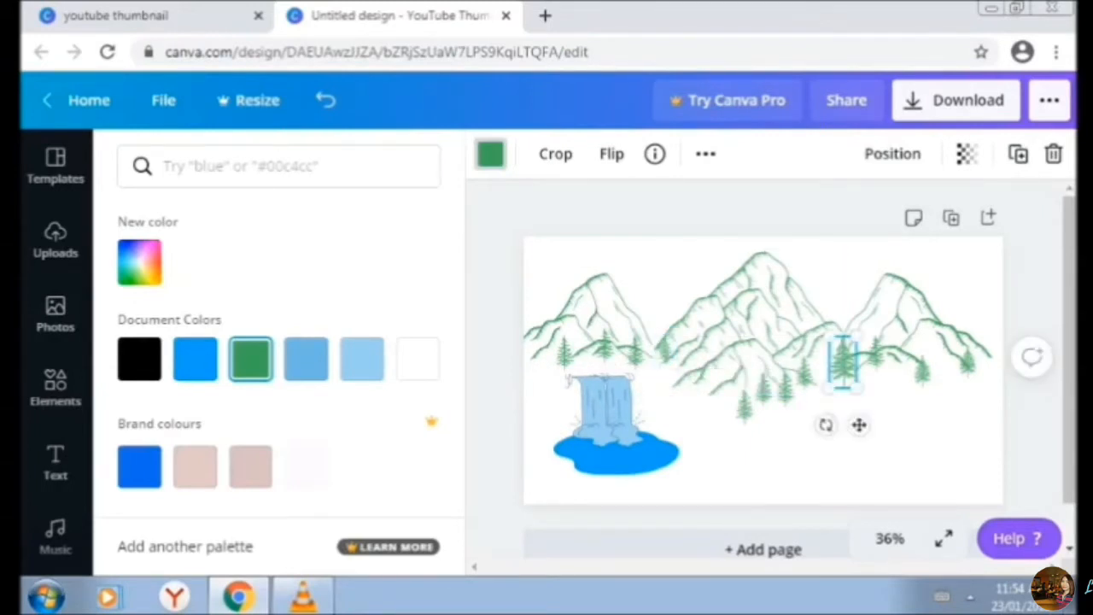
left_click(1018, 153)
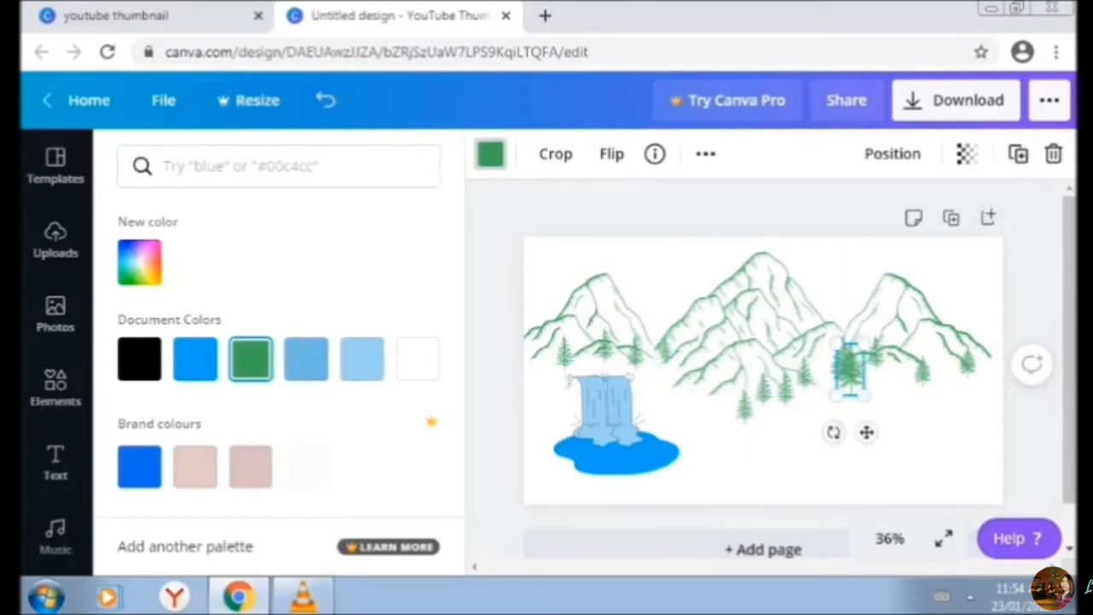
left_click_drag(864, 343, 584, 345)
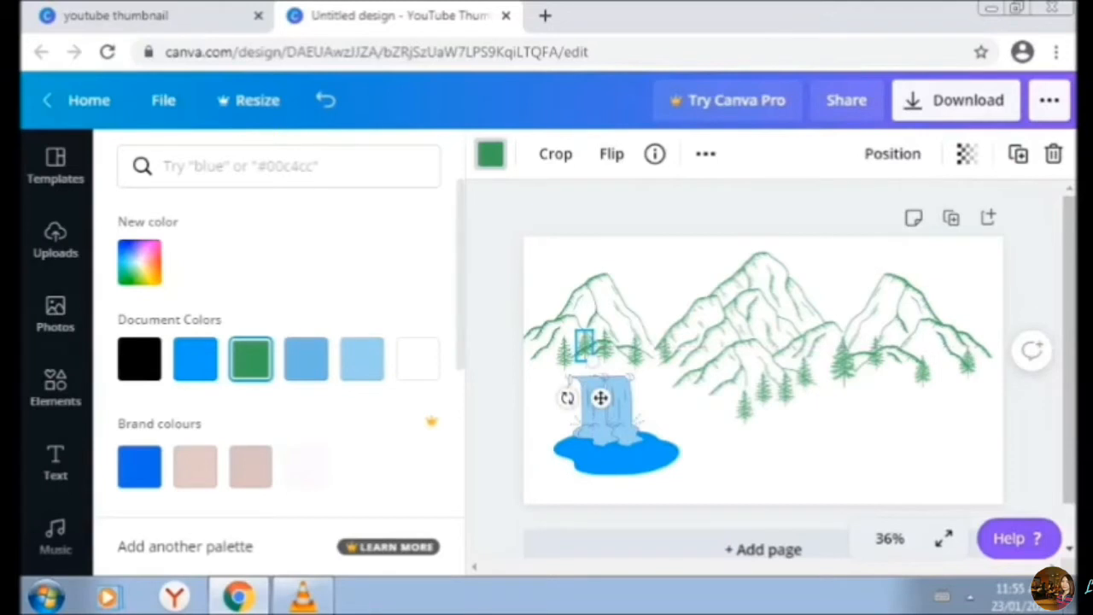
Add the full leafy tree at the page's left edge beside the waterfall and recolor it with the document's green
left_click(55, 387)
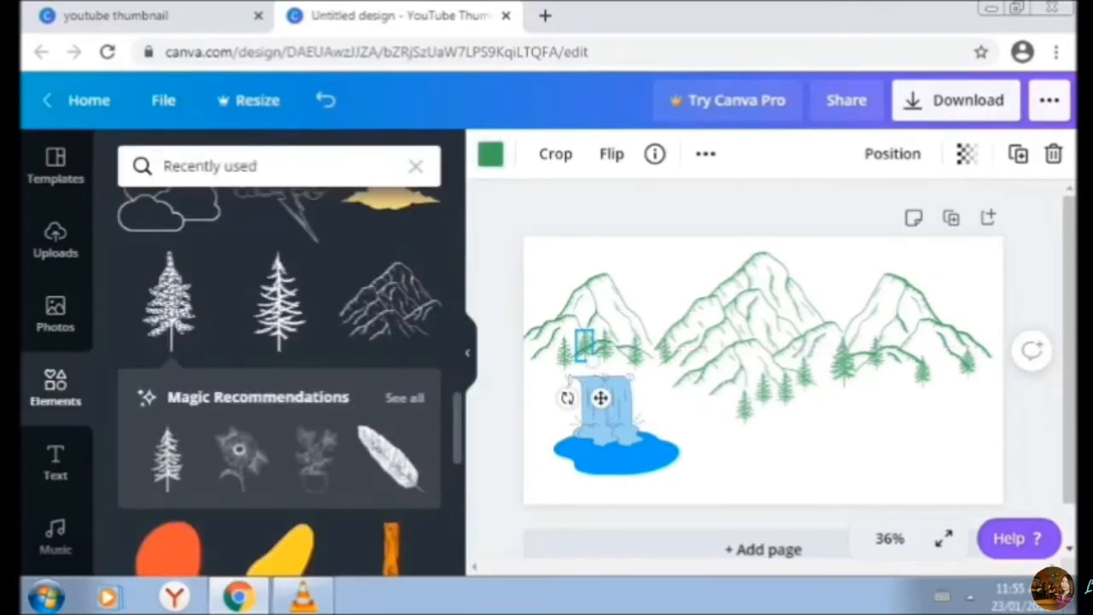
scroll(282, 380, "up", 4)
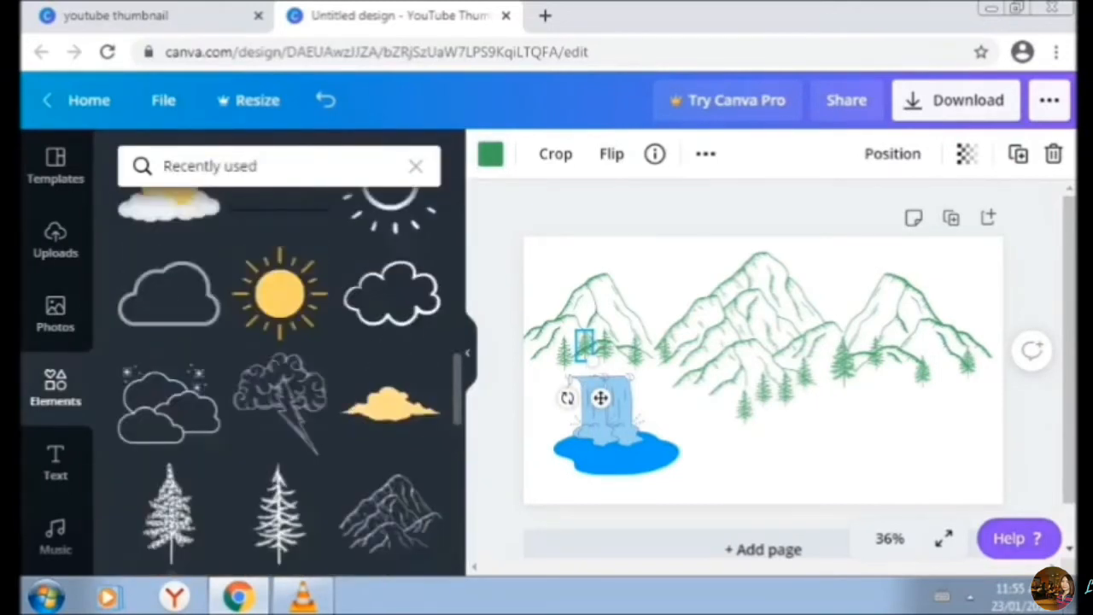
scroll(282, 380, "up", 5)
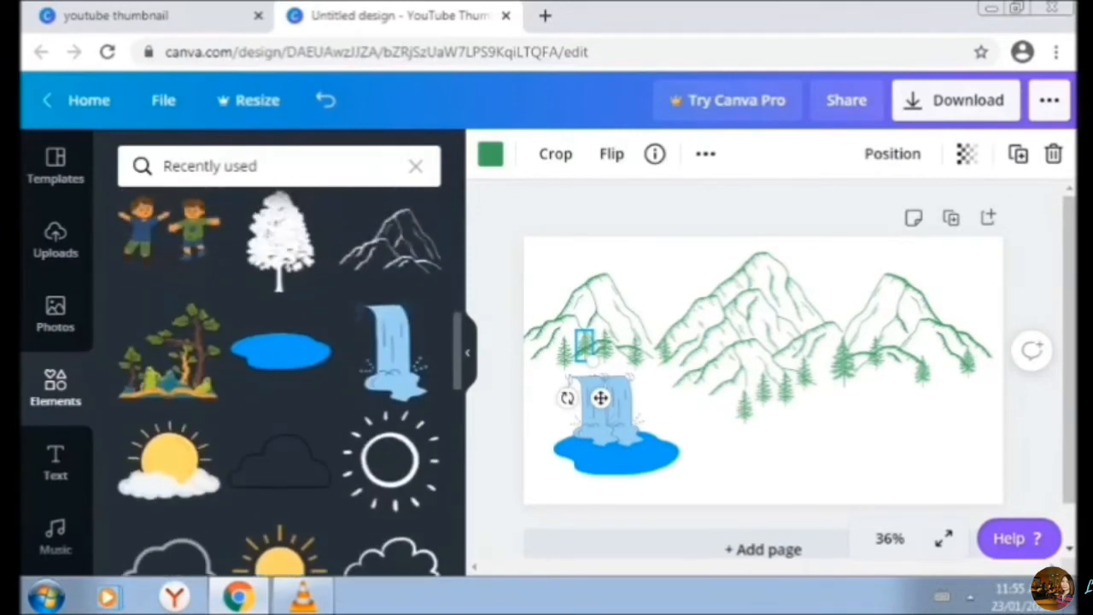
left_click(279, 311)
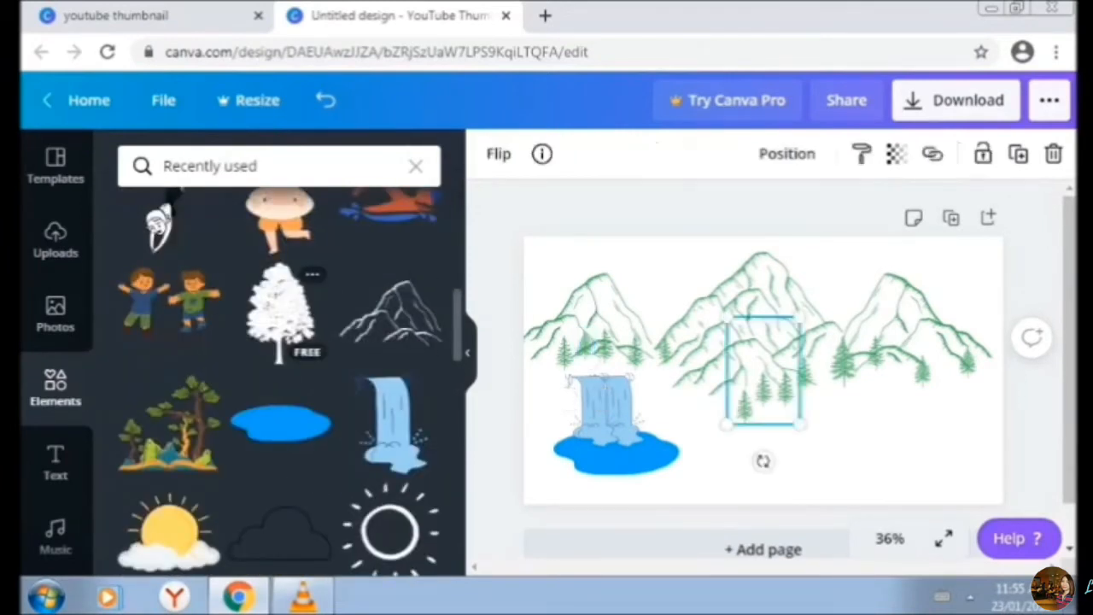
left_click_drag(760, 367, 538, 364)
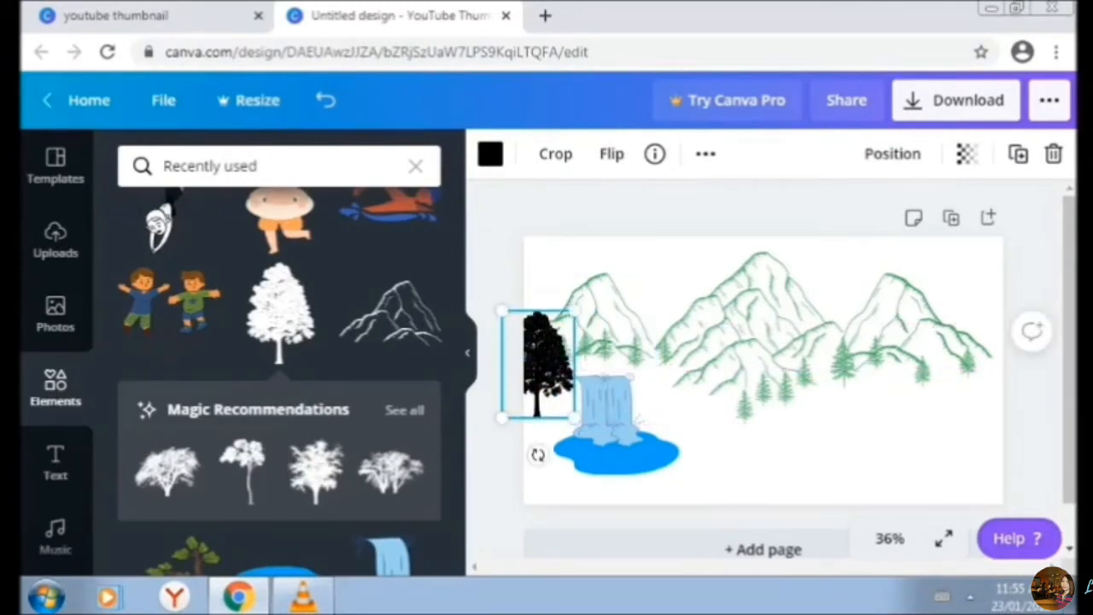
left_click(490, 154)
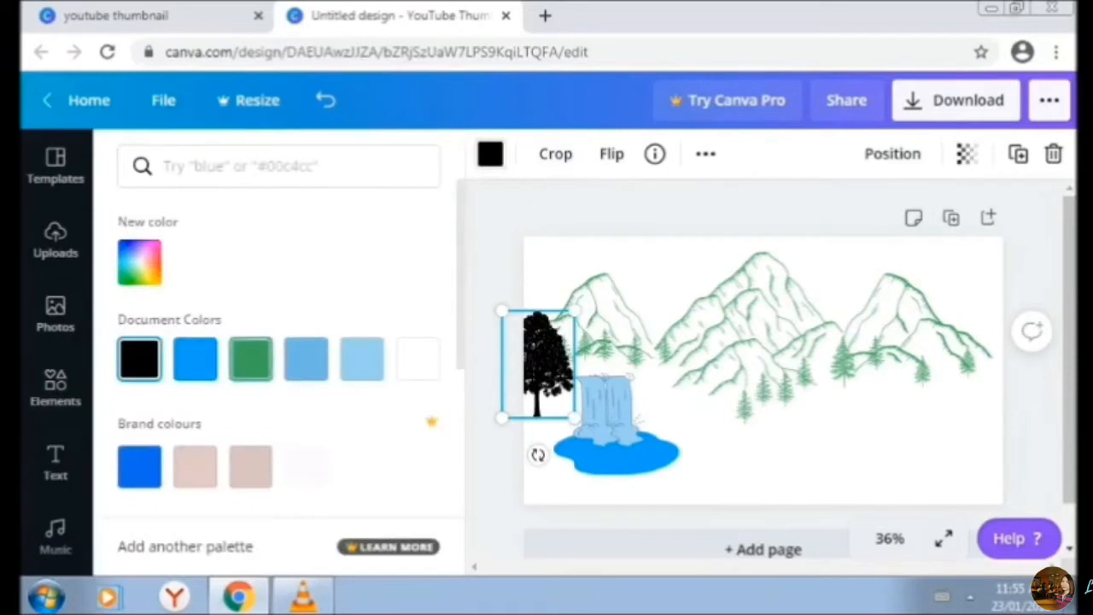
left_click(250, 358)
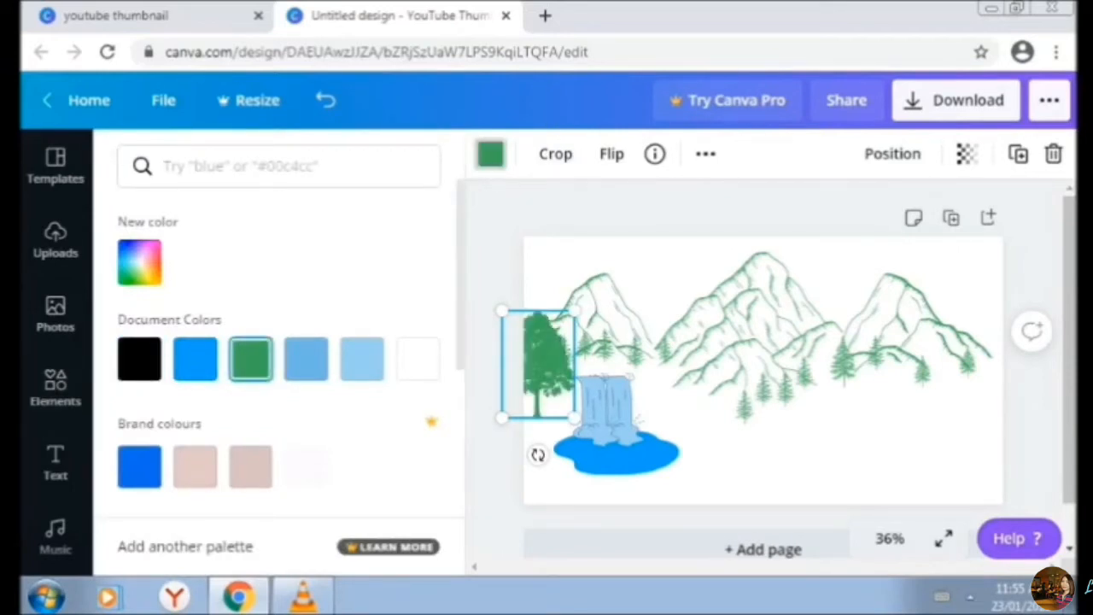
Add the dark speckled rock, shrink it and place it under the leafy tree at the page's left edge, next to the pond
left_click(54, 388)
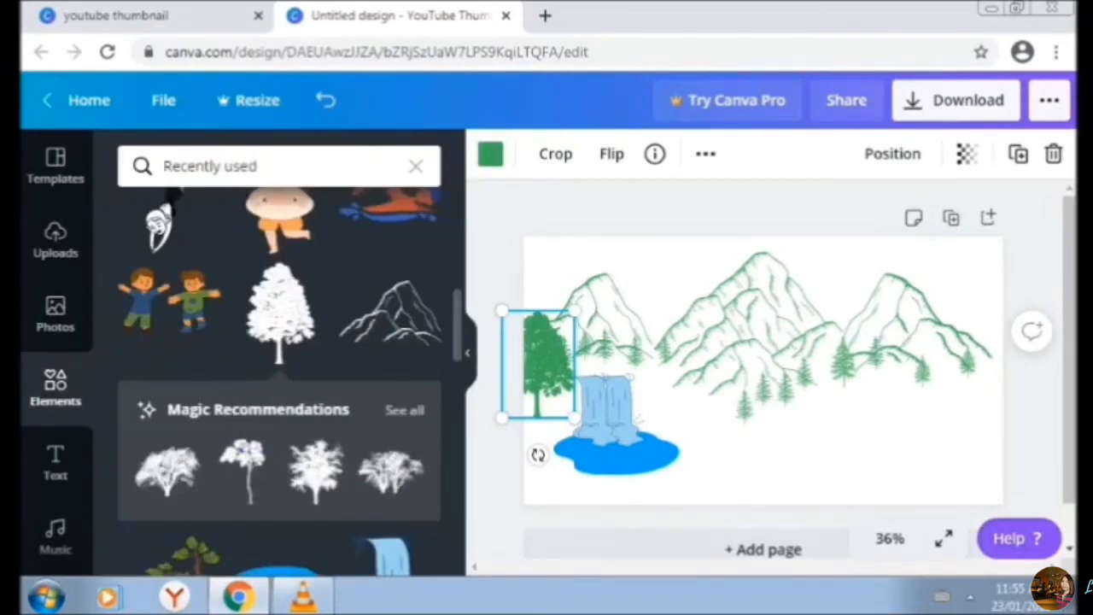
scroll(279, 381, "up", 3)
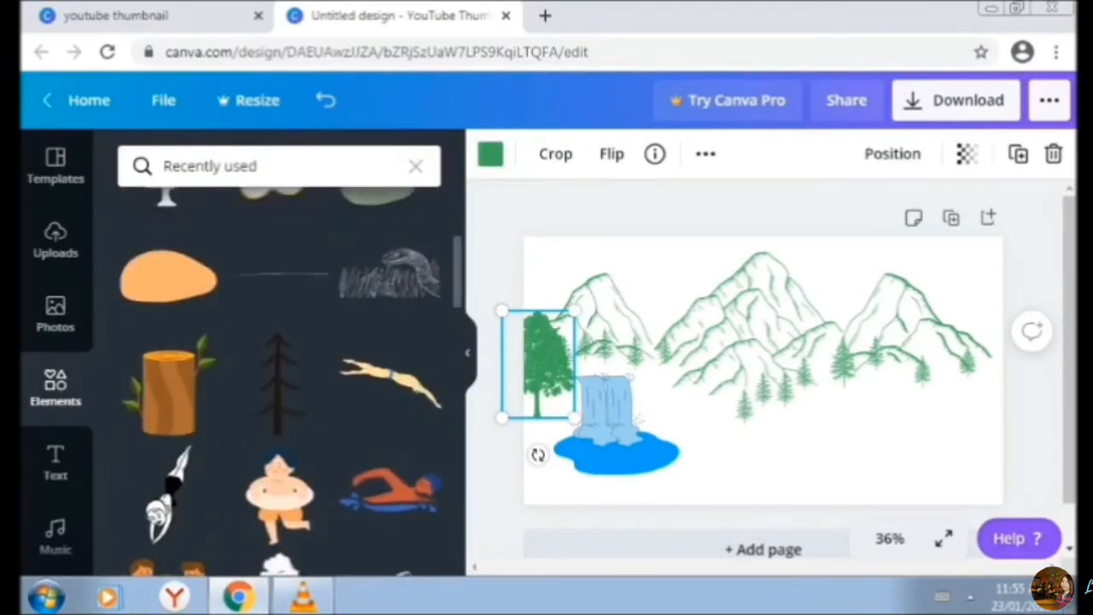
scroll(279, 382, "up", 3)
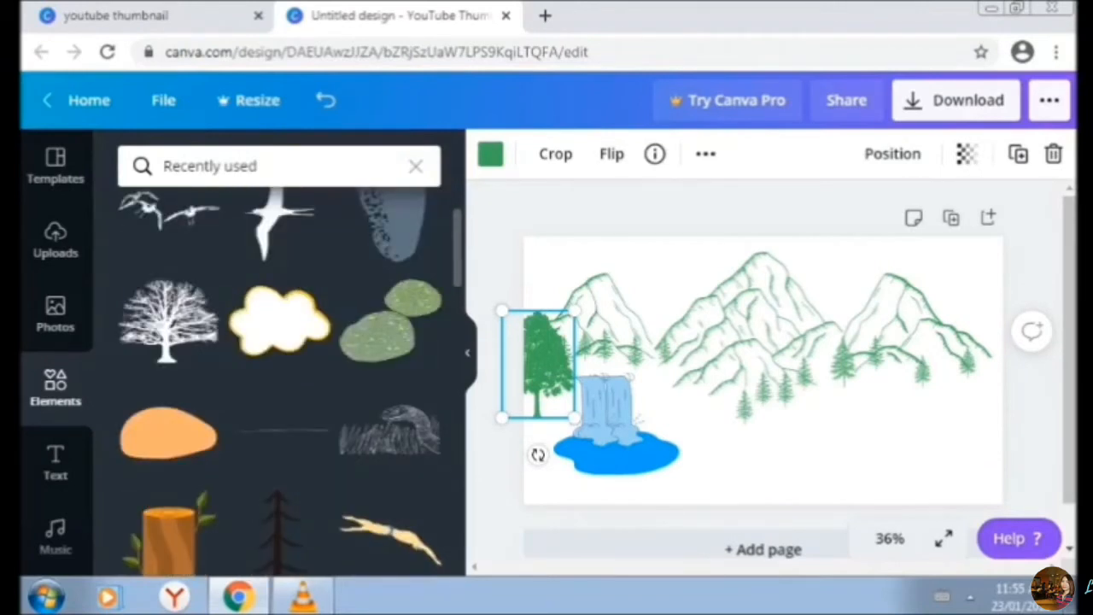
scroll(393, 248, "up", 1)
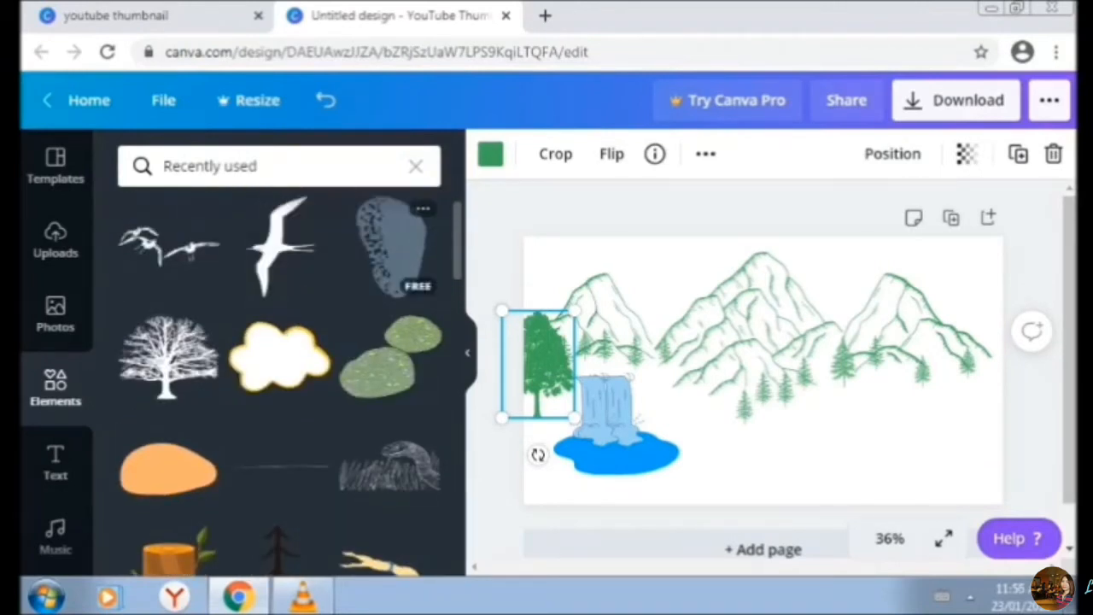
left_click(391, 248)
left_click_drag(776, 367, 546, 460)
left_click_drag(510, 514, 531, 483)
left_click_drag(557, 445, 547, 447)
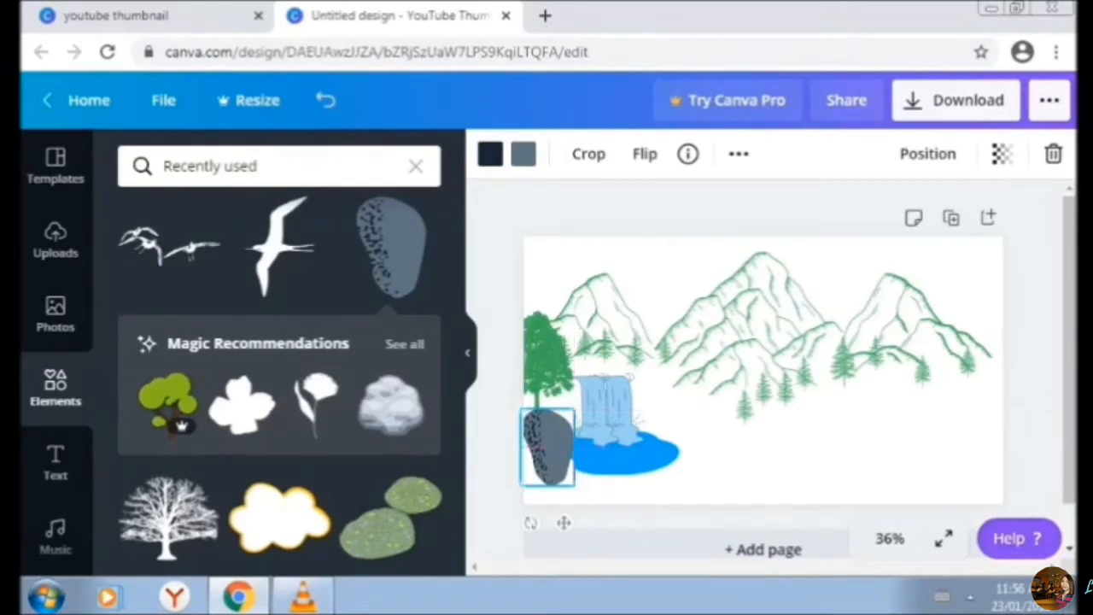
Duplicate the blue pond and place the copy slightly below and right of the original, overlapping it to enlarge the water
left_click(632, 456)
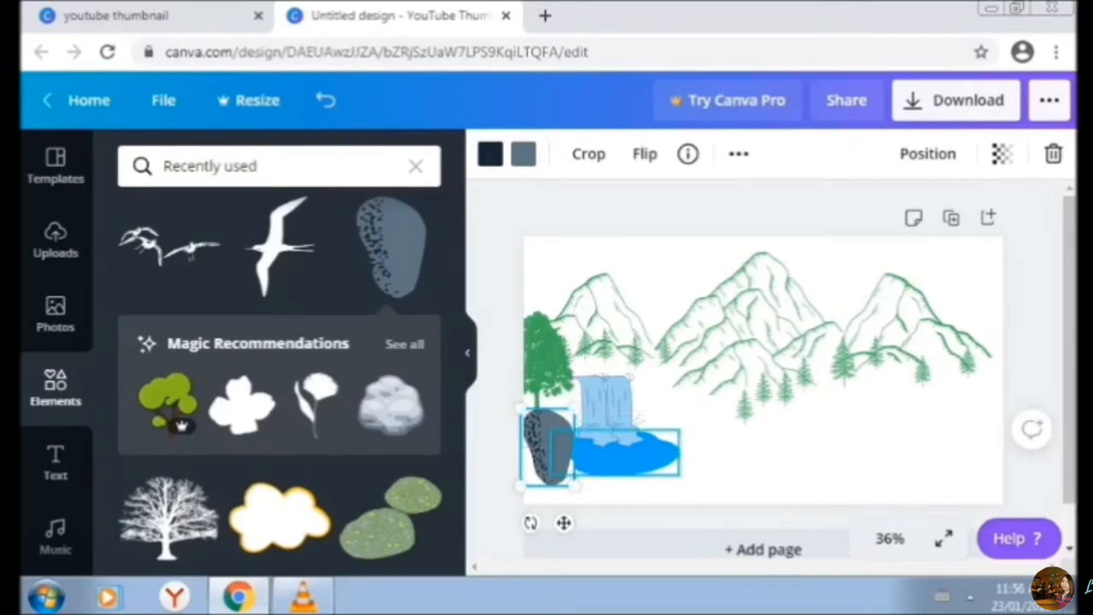
left_click(705, 153)
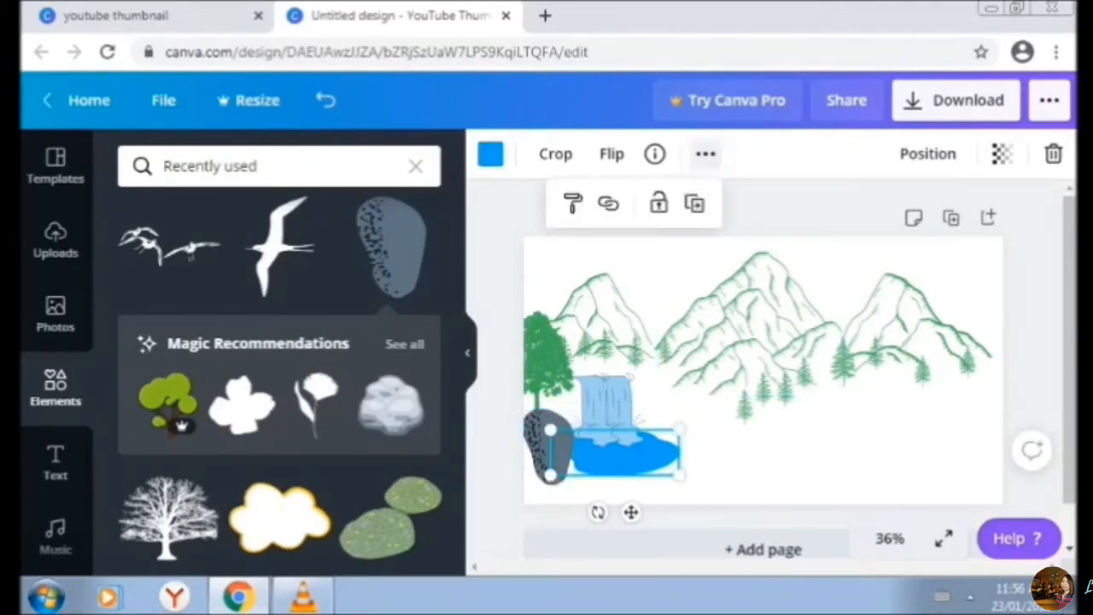
left_click(694, 204)
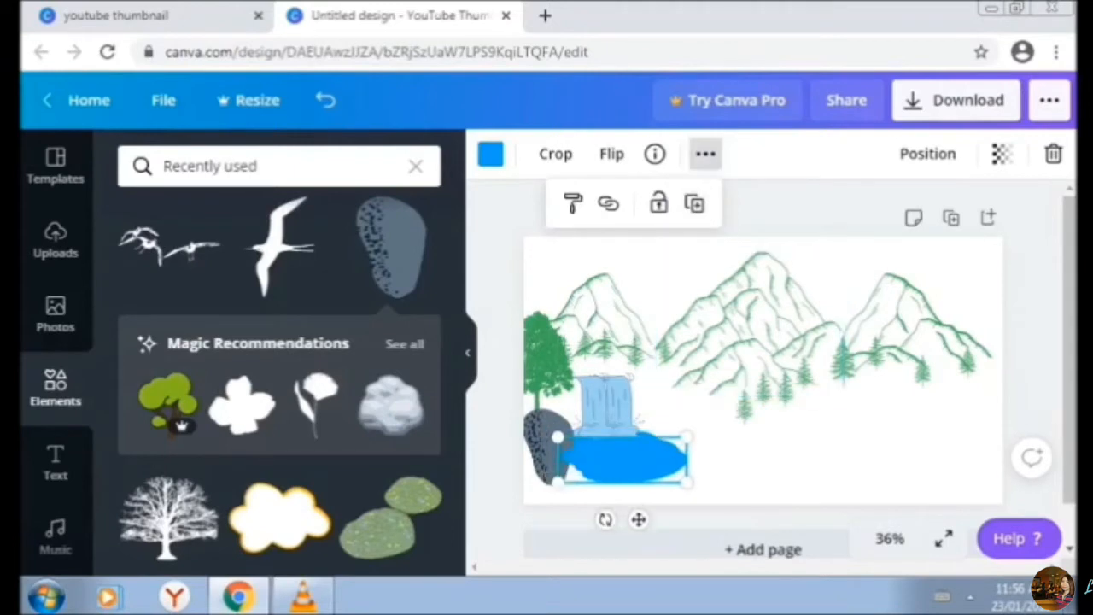
left_click_drag(636, 476, 639, 475)
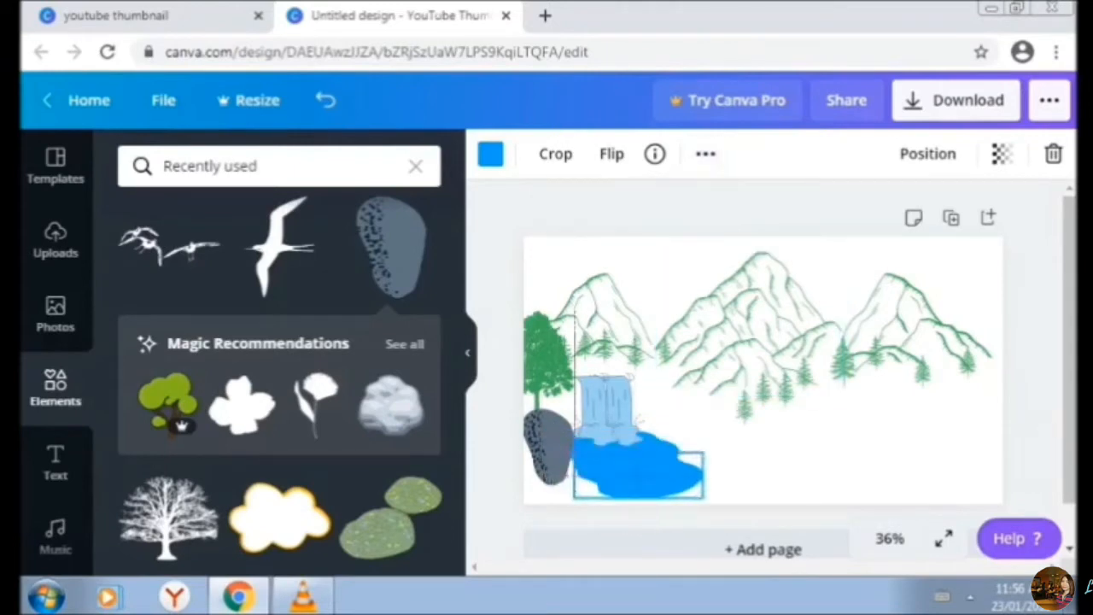
Duplicate the blue pond, place the copy lower right so it overhangs the page's lower edge, and slightly enlarge both overlapping copies
left_click(705, 154)
left_click(694, 203)
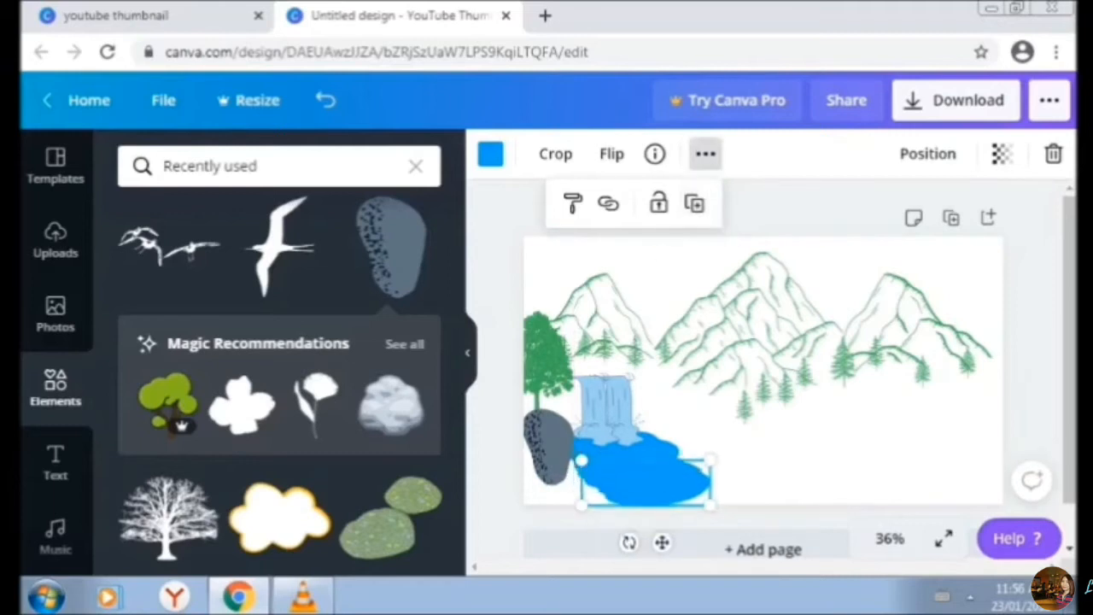
left_click_drag(645, 482, 678, 497)
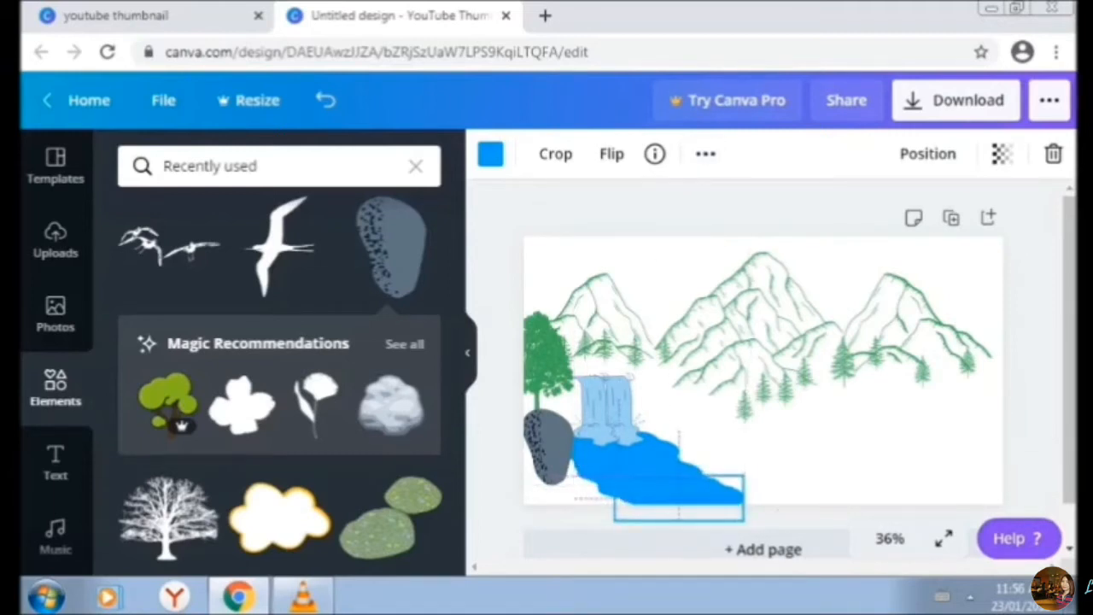
left_click_drag(613, 476, 605, 472)
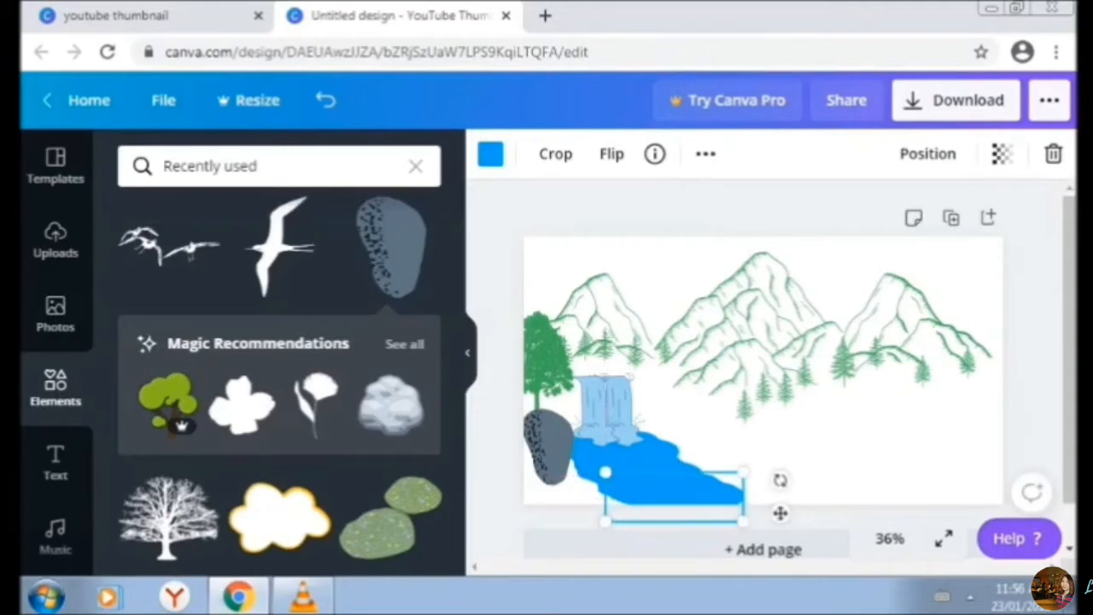
left_click(613, 462)
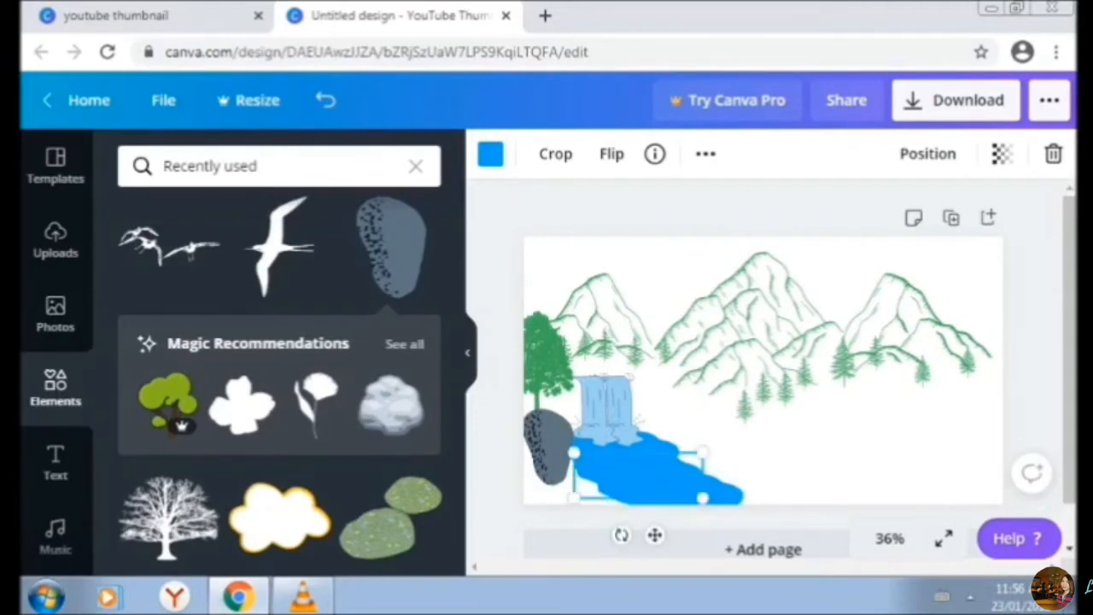
left_click_drag(702, 451, 709, 449)
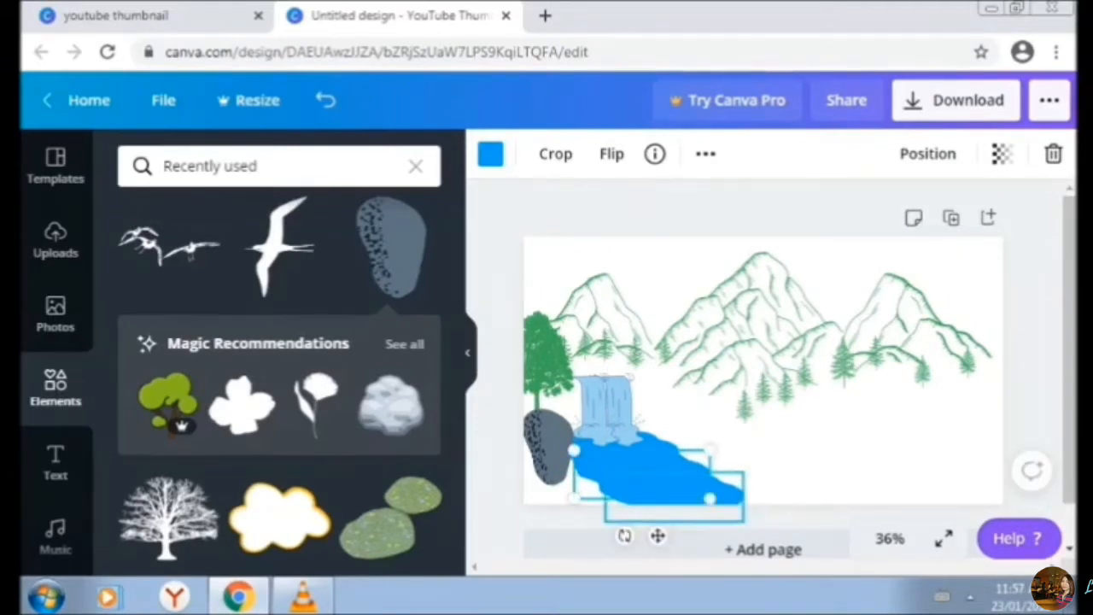
Duplicate the lowest pond piece twice, placing each copy further right along the page's lower edge and enlarging the last one
left_click(704, 497)
left_click(705, 154)
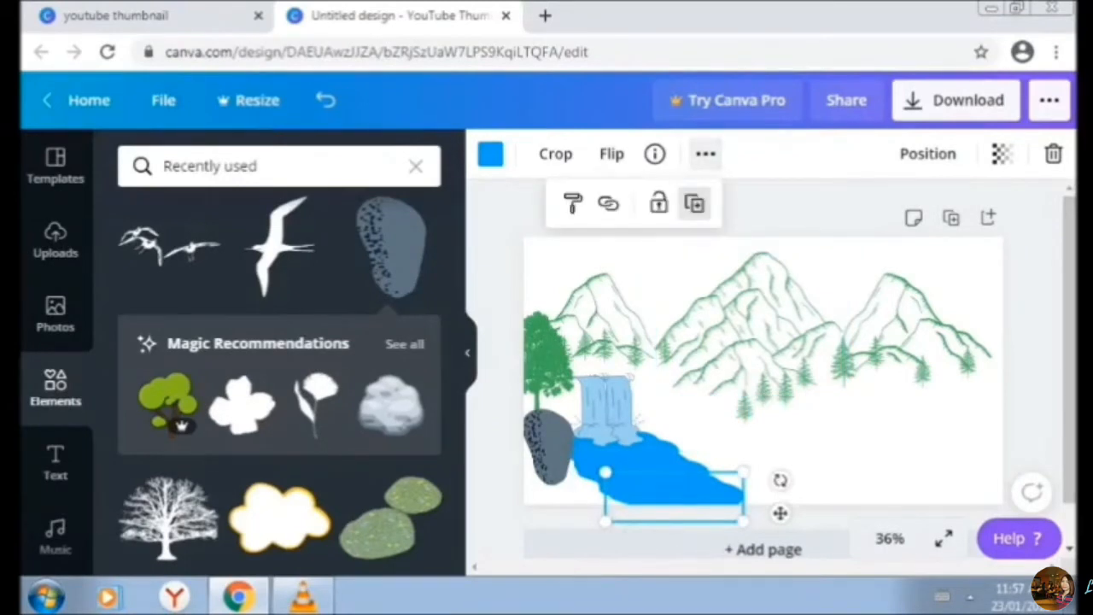
left_click(694, 204)
left_click_drag(694, 502, 760, 483)
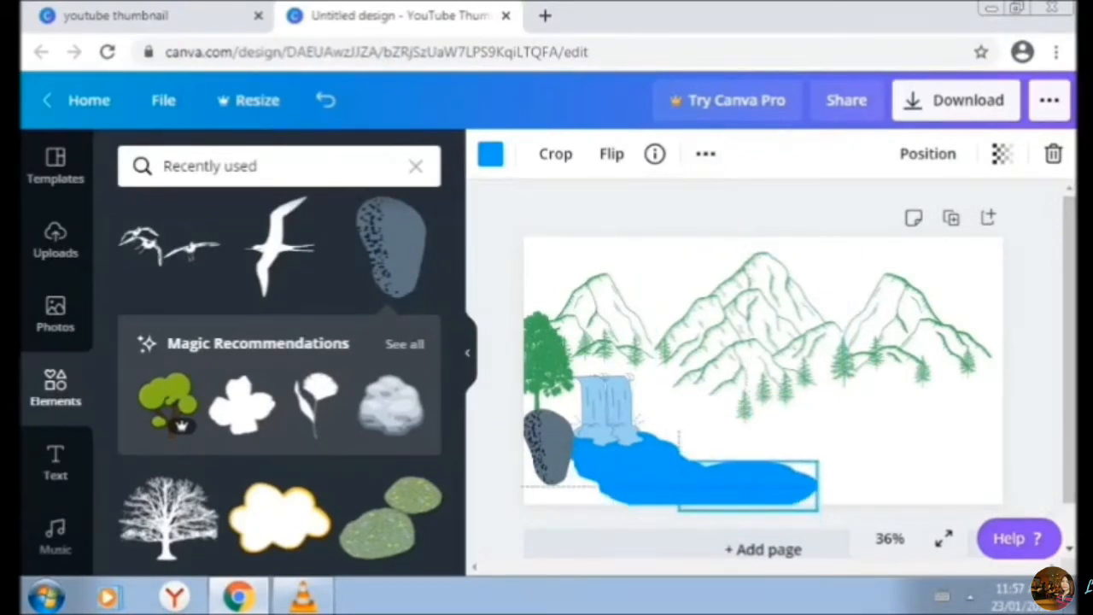
left_click(705, 154)
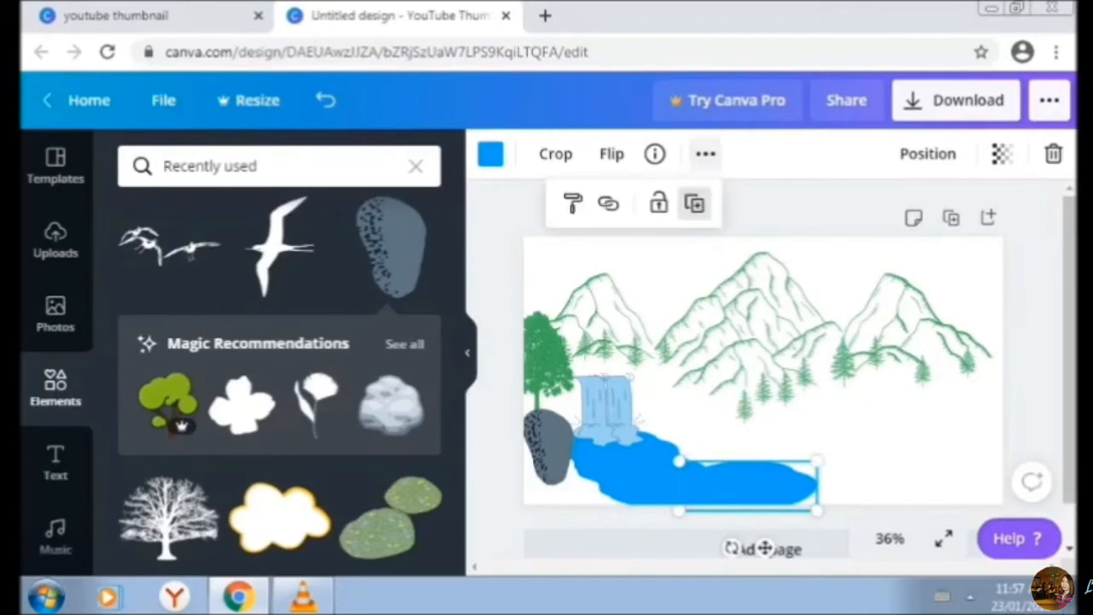
left_click(694, 203)
left_click_drag(819, 502, 893, 503)
left_click_drag(898, 461, 854, 492)
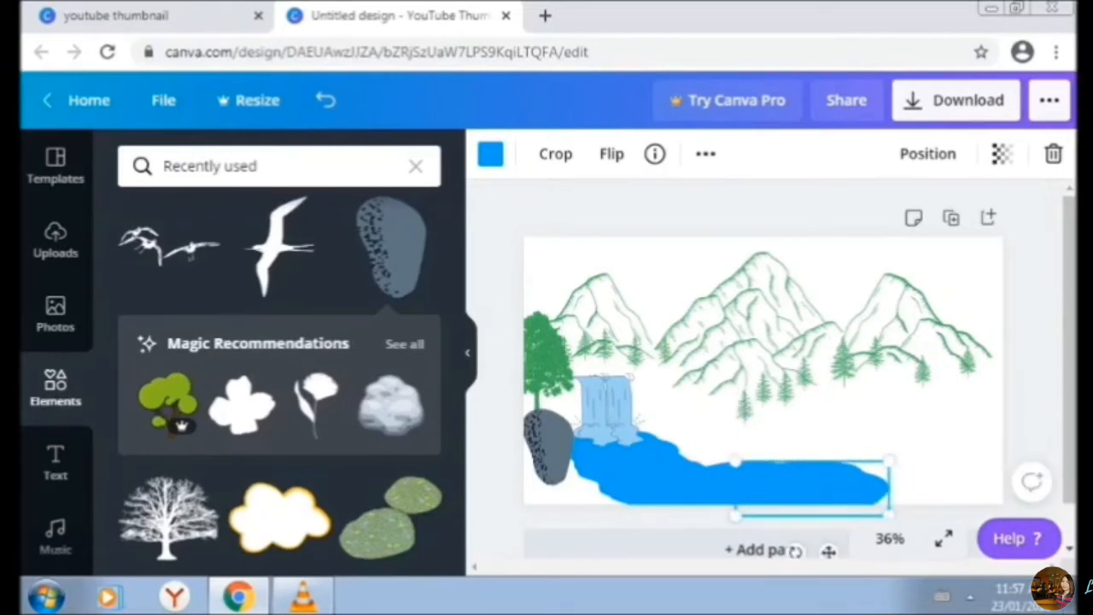
Duplicate the enlarged pond piece and place the copy across the page's right edge to extend the water over the full width
left_click(705, 154)
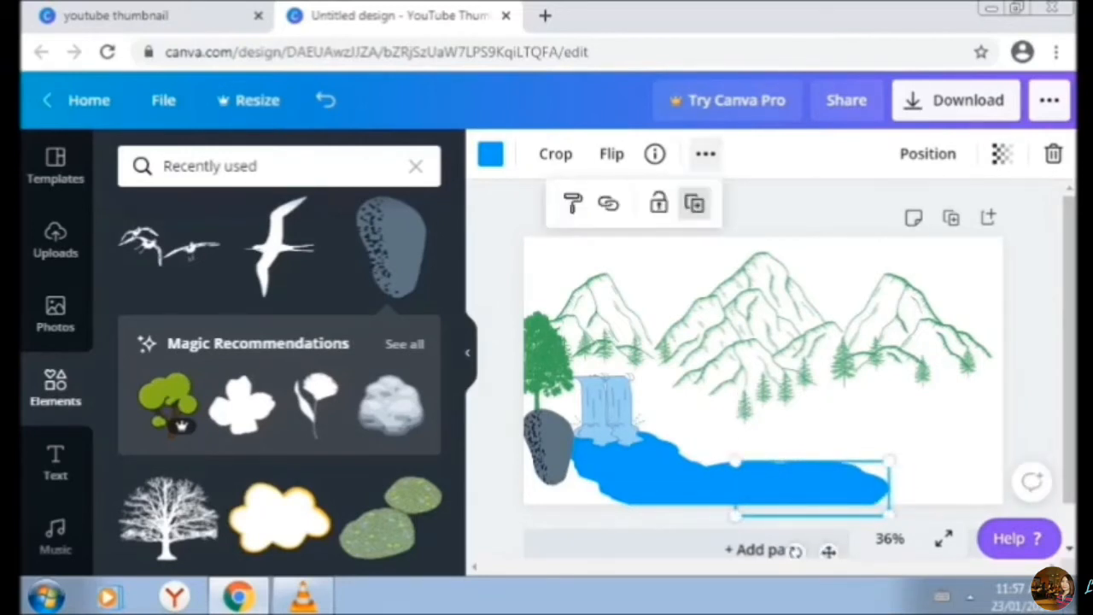
left_click(694, 203)
left_click_drag(899, 486, 968, 488)
left_click(705, 153)
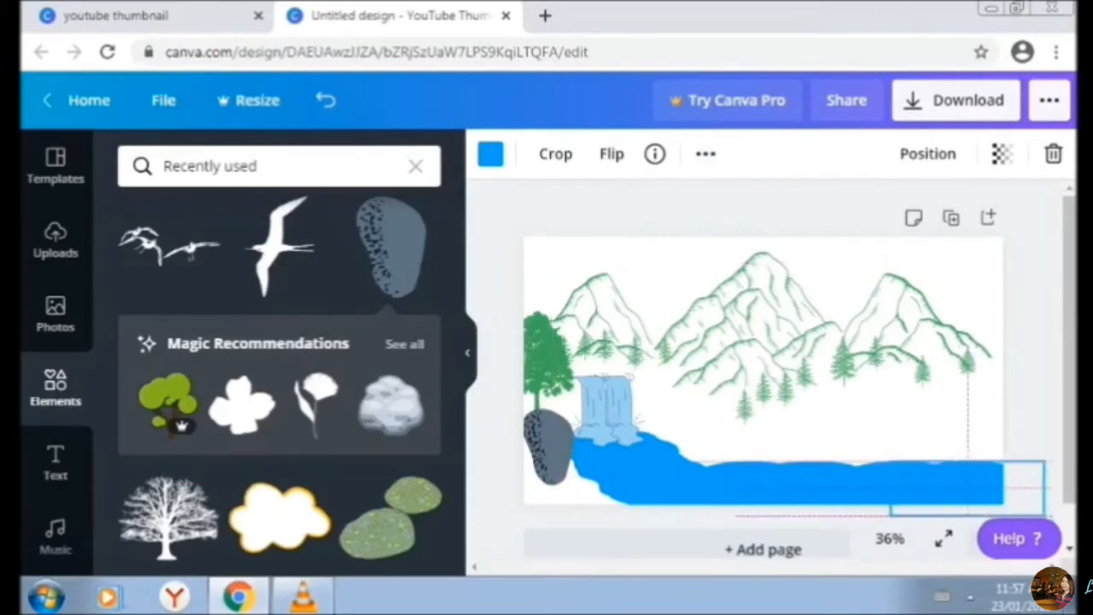
left_click(927, 337)
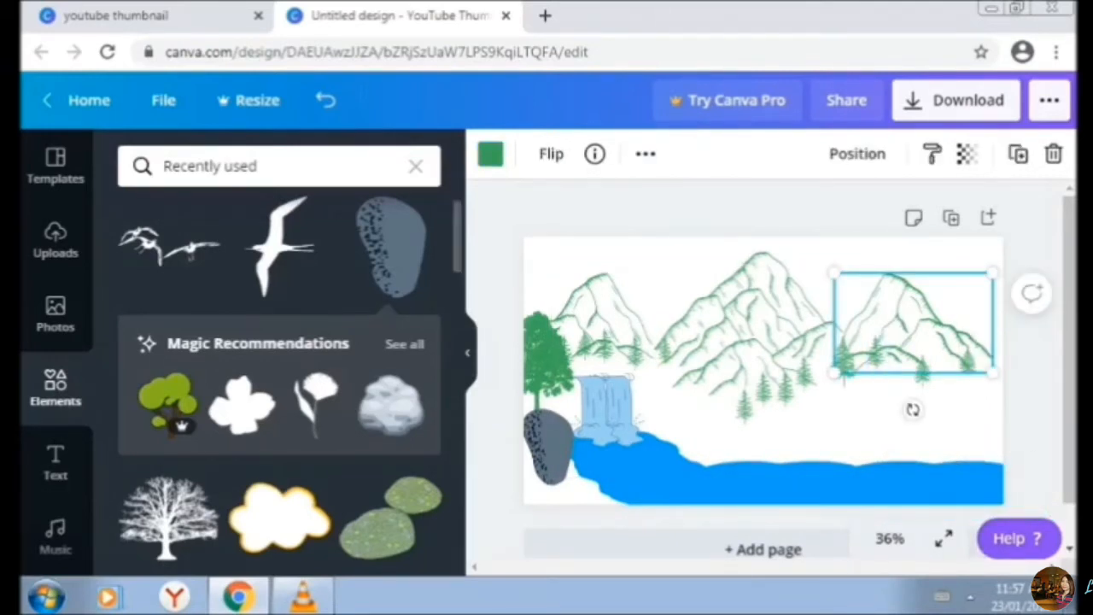
Add the sketch of a snake in grass and crop it to just the grass at its left end
scroll(280, 376, "down", 3)
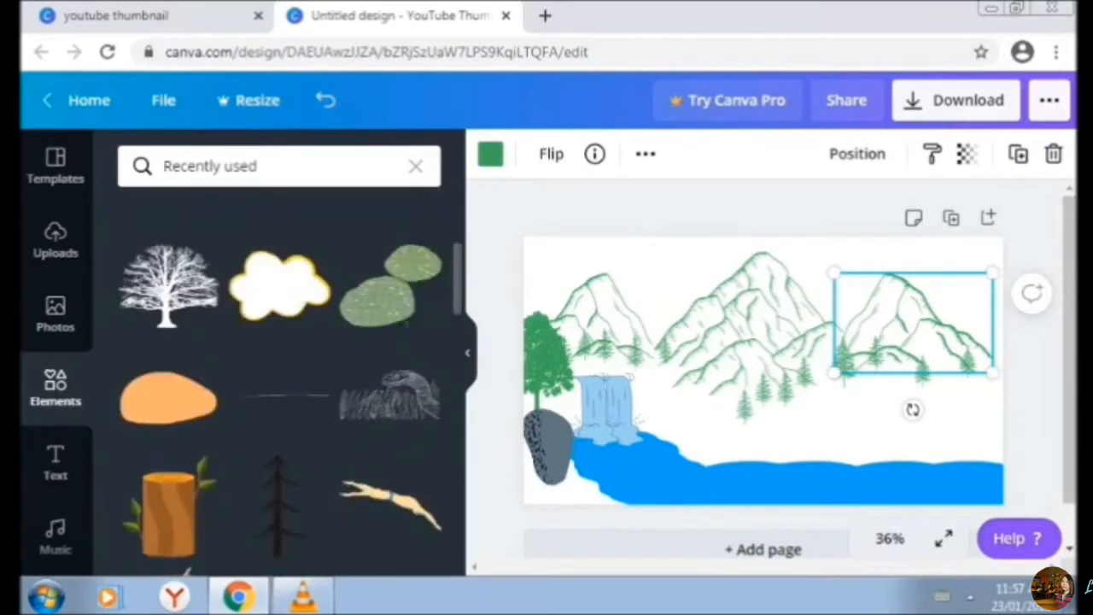
left_click(389, 396)
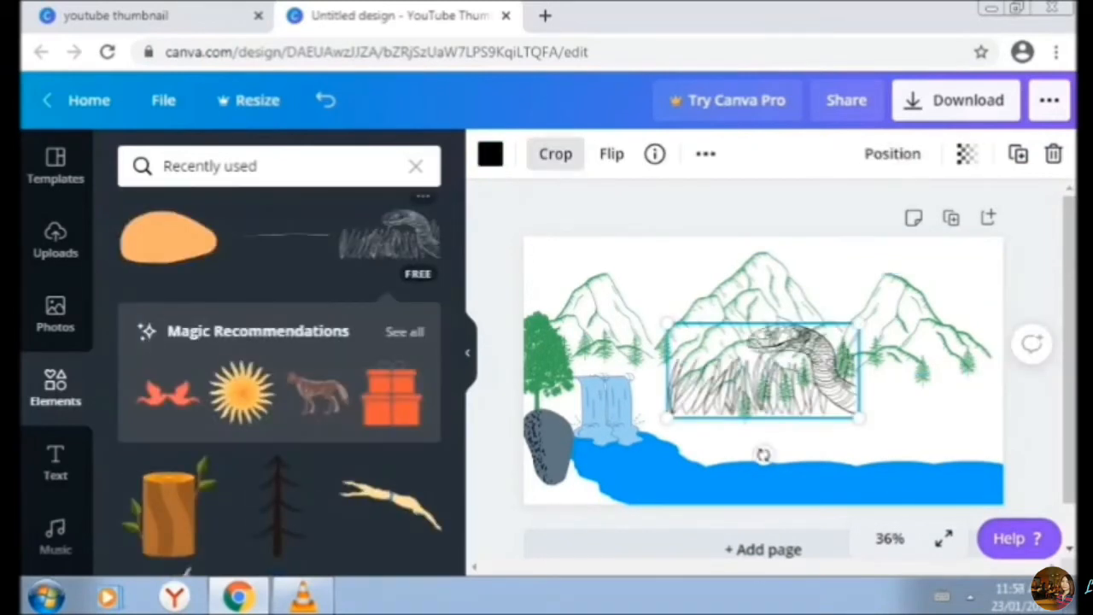
left_click(557, 154)
left_click_drag(858, 418, 743, 417)
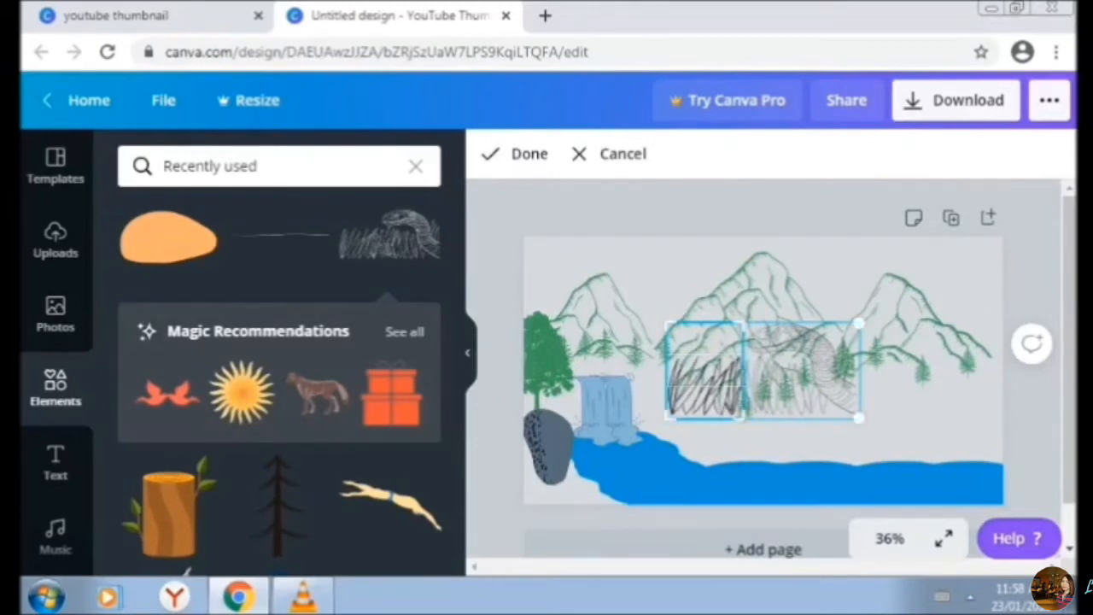
left_click_drag(742, 323, 744, 347)
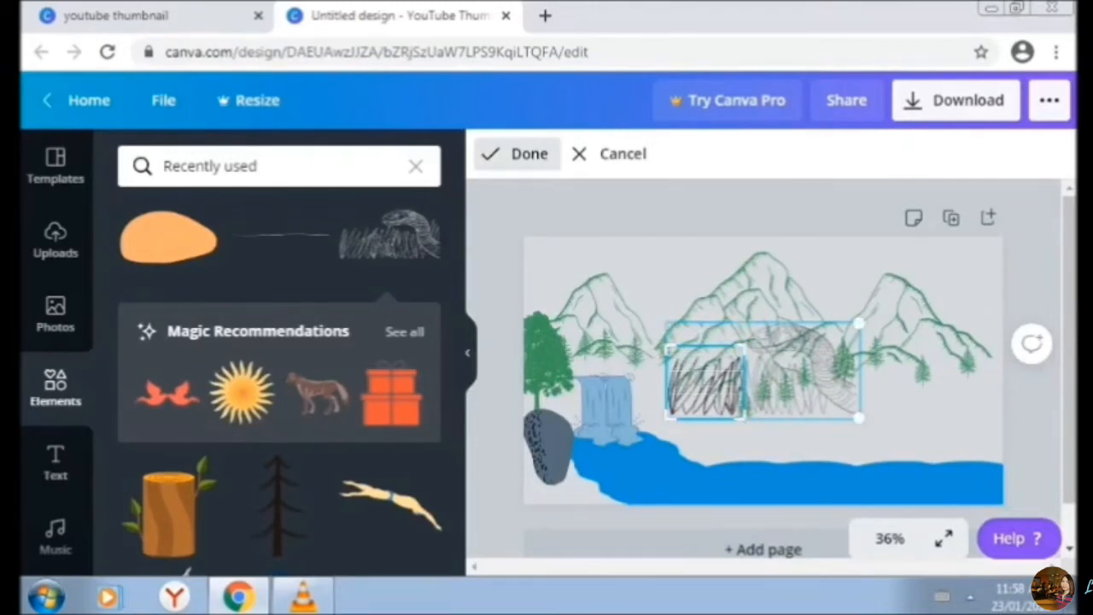
left_click(516, 154)
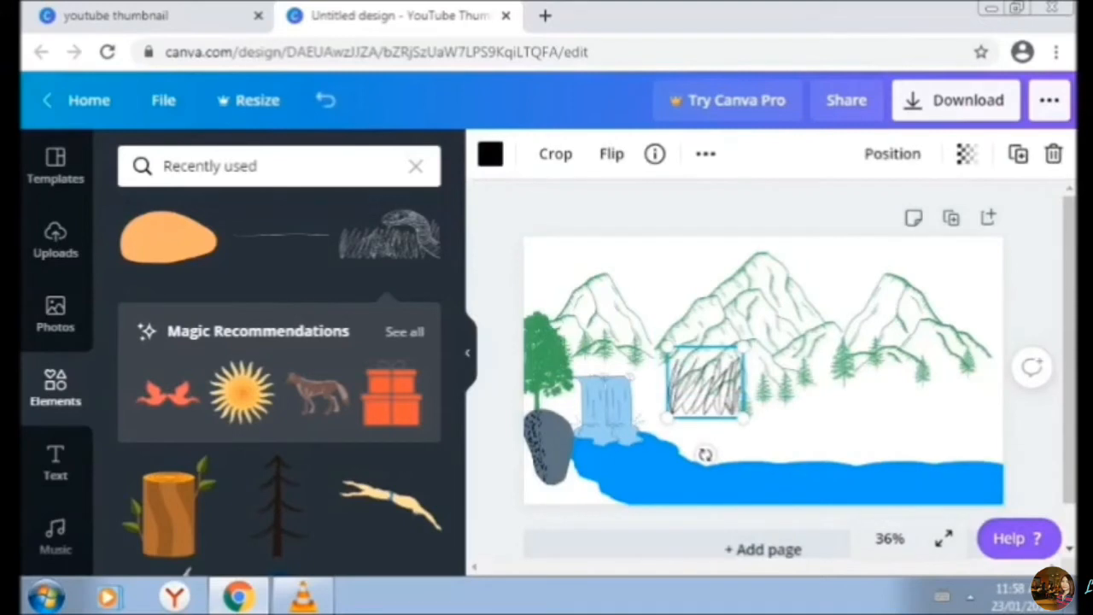
Shrink and tilt the grass patch, place it on the bank just right of the waterfall, and recolor it with the document's green
left_click_drag(744, 349, 697, 391)
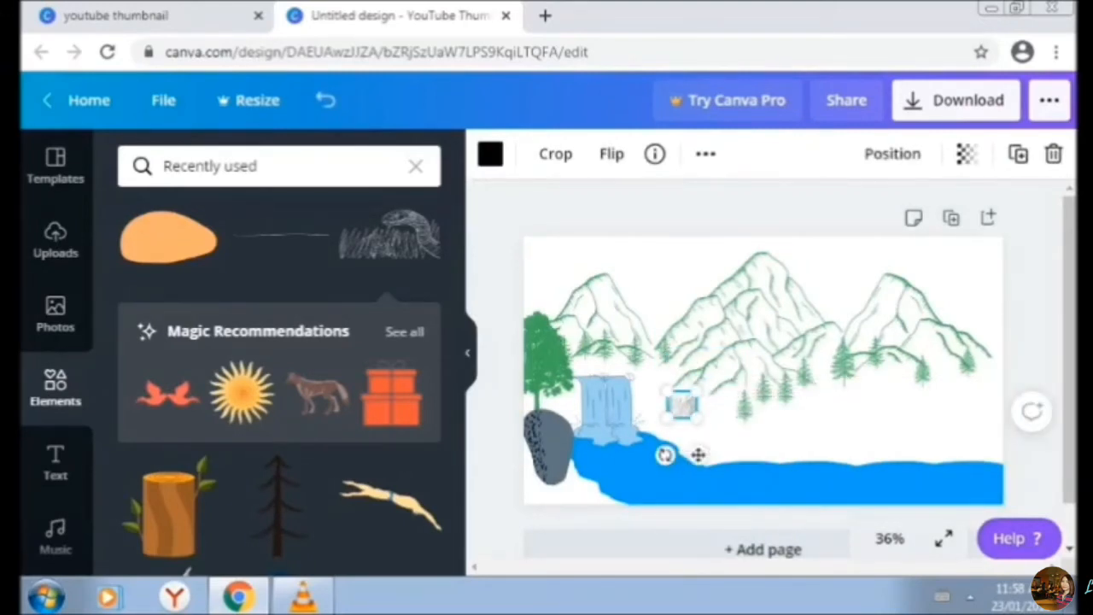
left_click_drag(664, 454, 703, 498)
left_click_drag(681, 405, 662, 417)
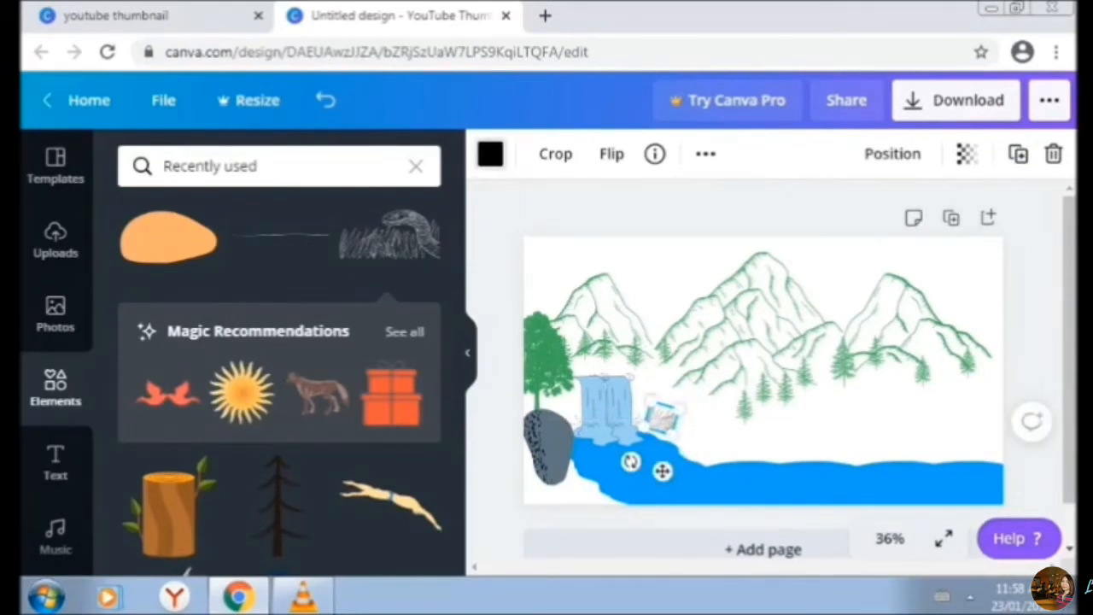
left_click(490, 154)
left_click(306, 359)
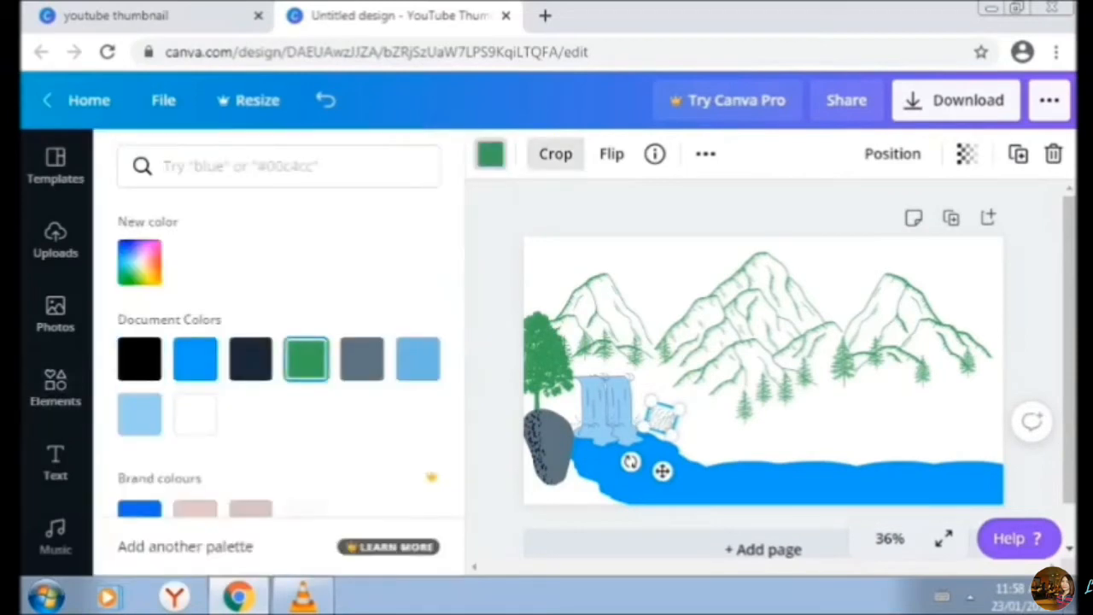
Duplicate the green grass patch repeatedly, placing the copies in a row down the slope and along the water's upper edge
left_click(1018, 154)
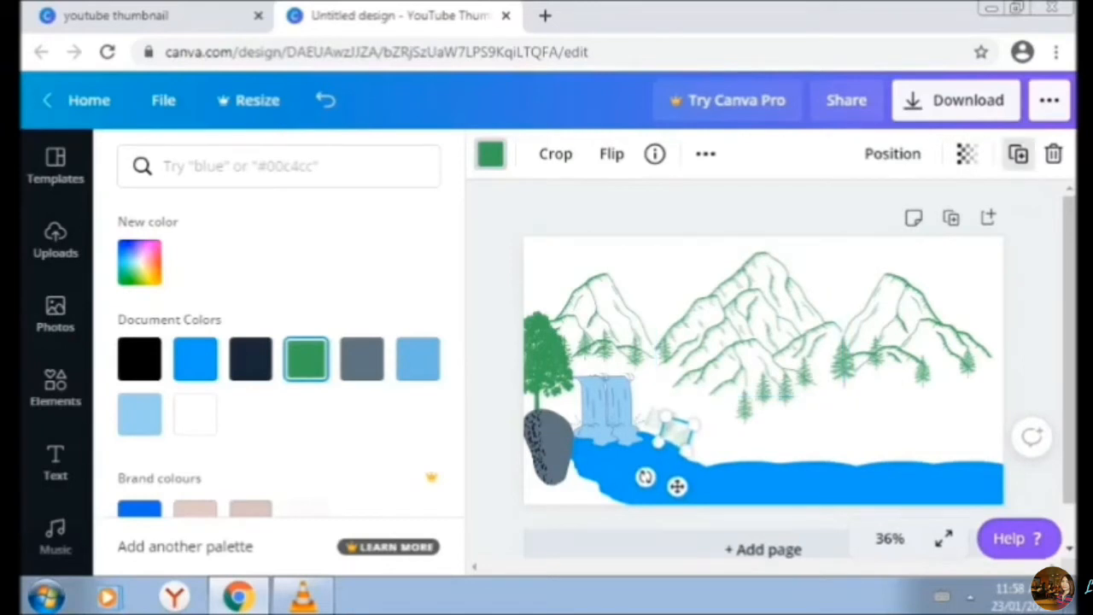
left_click(1018, 154)
left_click_drag(683, 441, 698, 444)
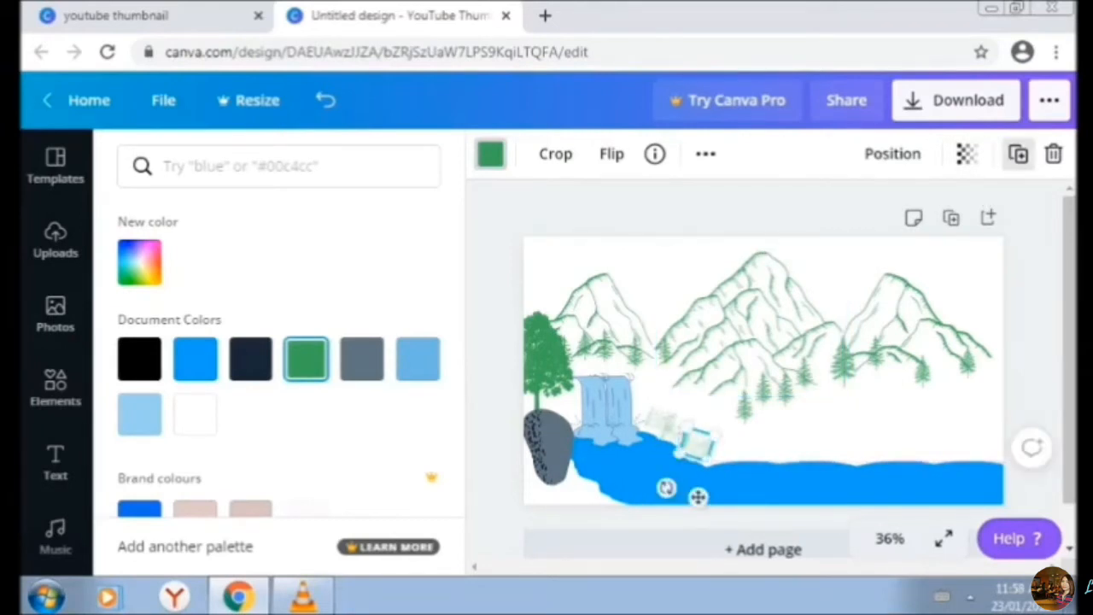
left_click(1017, 155)
mouse_move(705, 503)
left_mouse_down()
mouse_move(685, 463)
mouse_move(715, 488)
mouse_move(692, 485)
mouse_move(701, 490)
mouse_move(774, 495)
mouse_move(699, 498)
left_mouse_up()
left_click(1018, 154)
left_click(1018, 155)
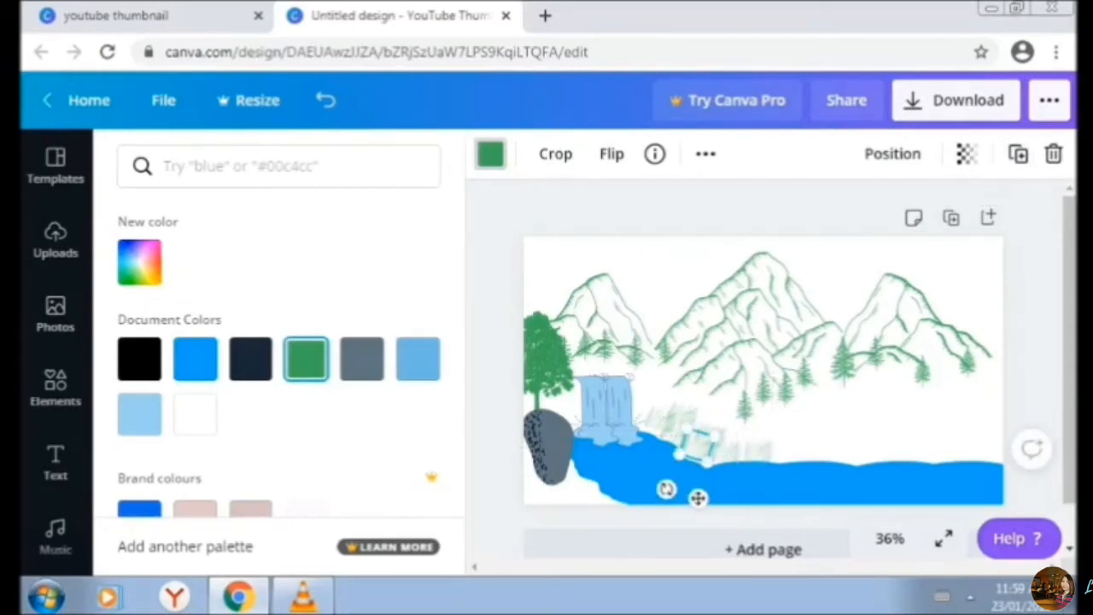
key("ctrl+z")
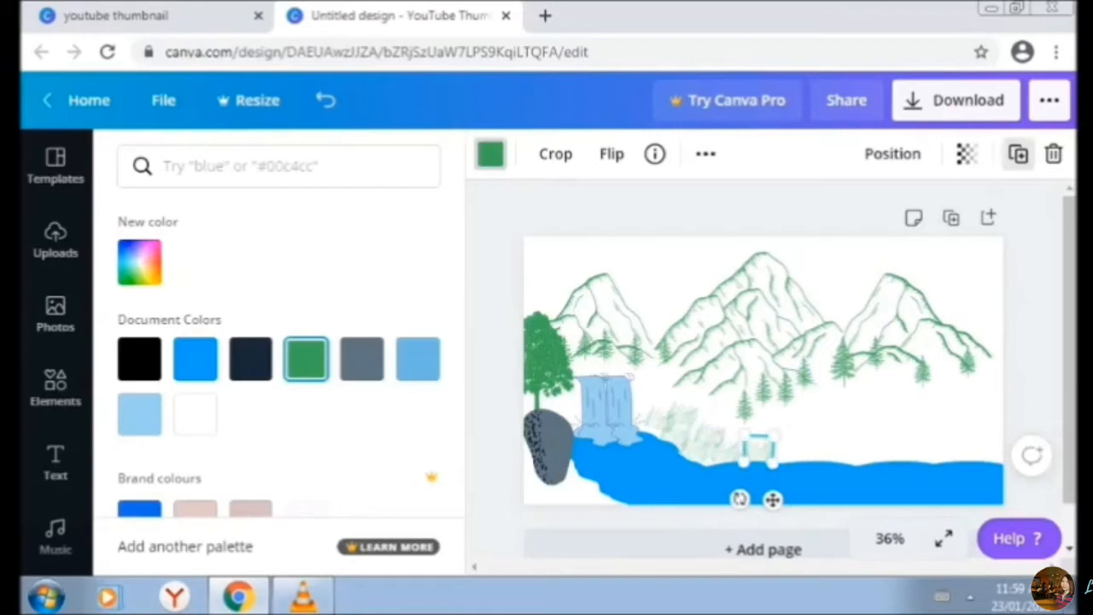
left_click(1017, 153)
left_click_drag(779, 507, 800, 499)
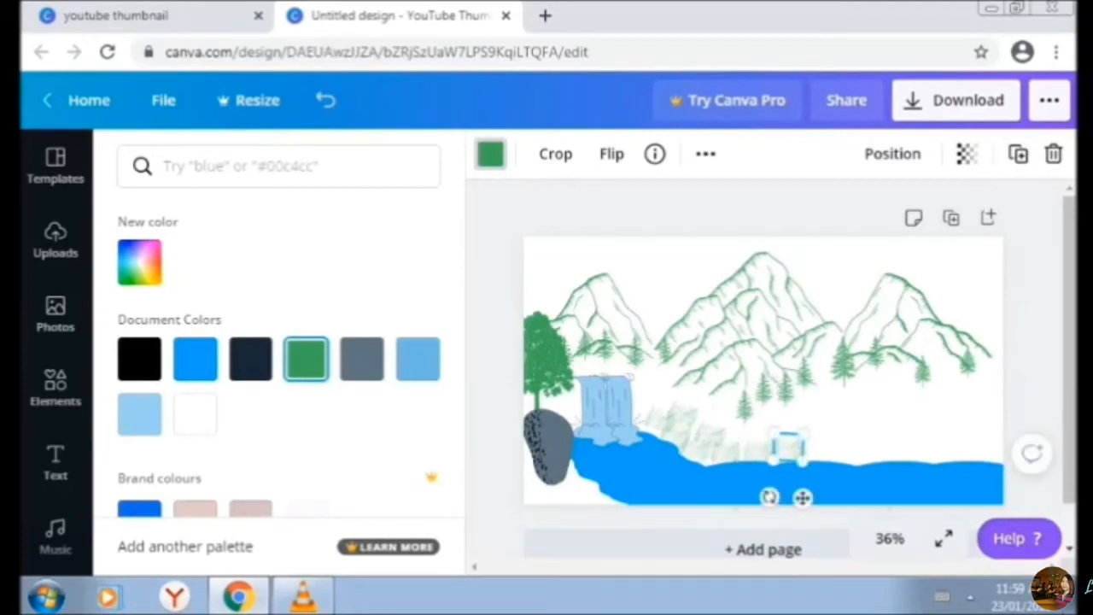
left_click_drag(769, 497, 772, 498)
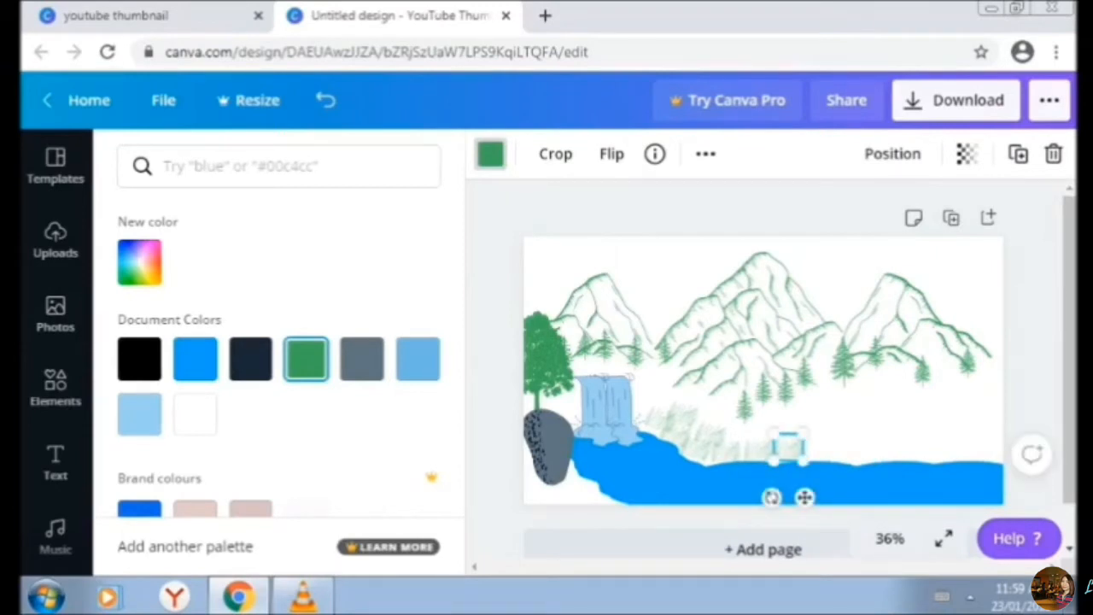
Nudge the right mountain upward and move the two rightmost pines up to line its foot
left_click(914, 322)
key("Up")
key("Up")
key("Up")
key("Up")
key("Up")
key("Up")
key("Up")
key("Up")
key("Up")
key("Up")
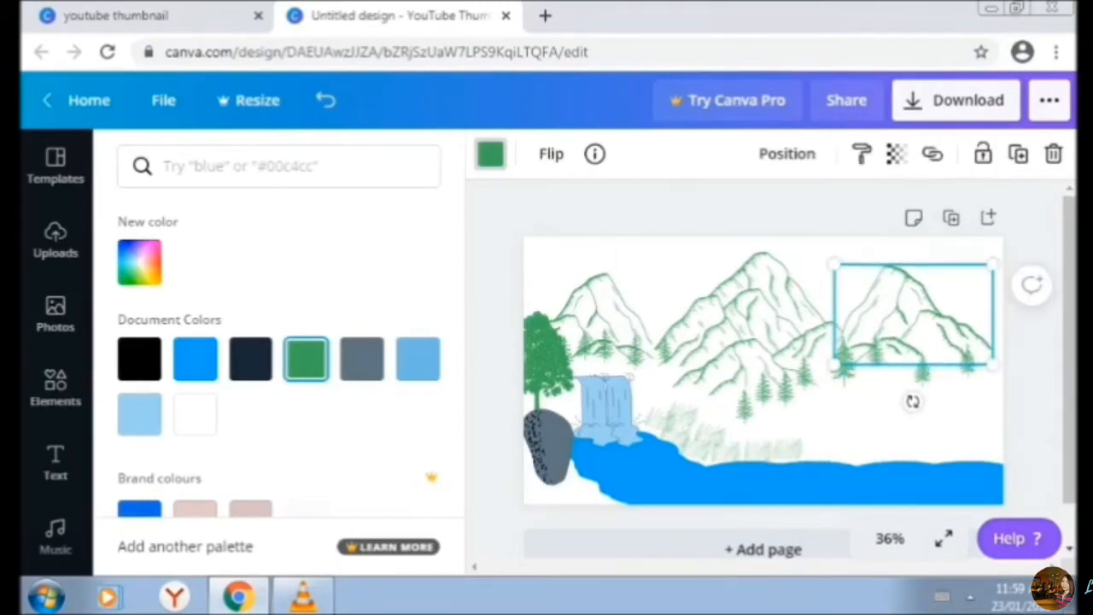
key("Up")
key("Up")
key("Up")
key("Up")
key("Up")
key("Up")
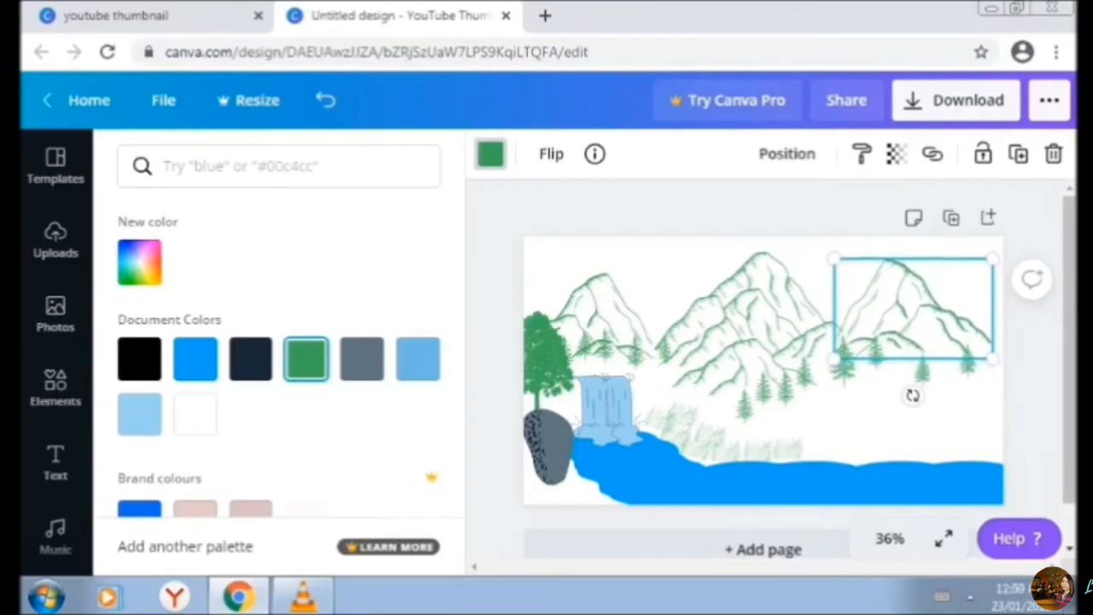
left_click(921, 370)
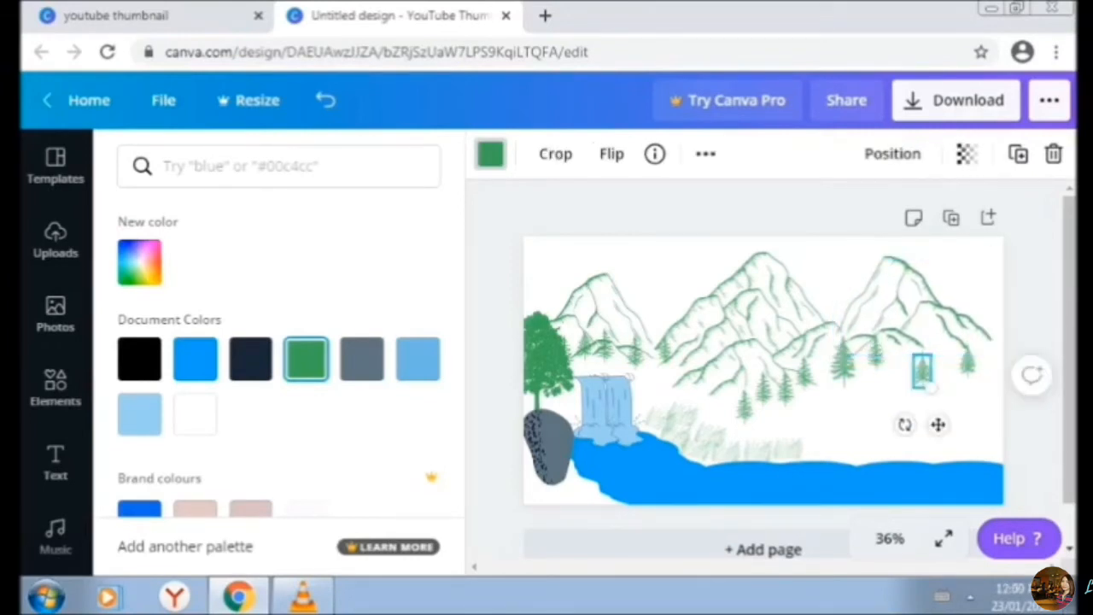
left_click_drag(922, 371, 976, 338)
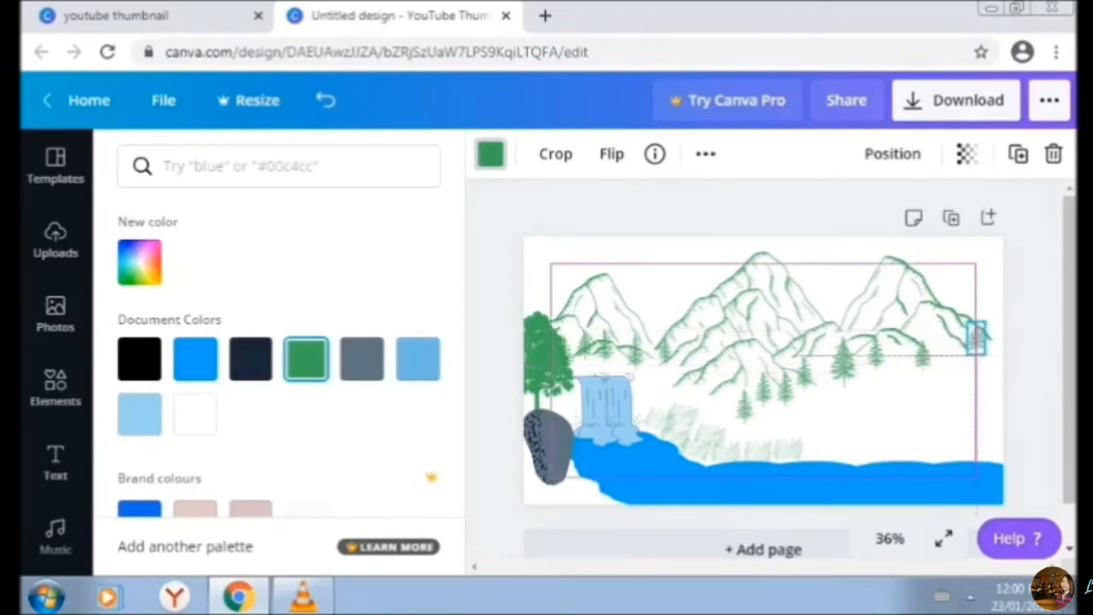
Add the thin hand-drawn line from the recently used elements and crop it shorter at its right end
left_click(55, 386)
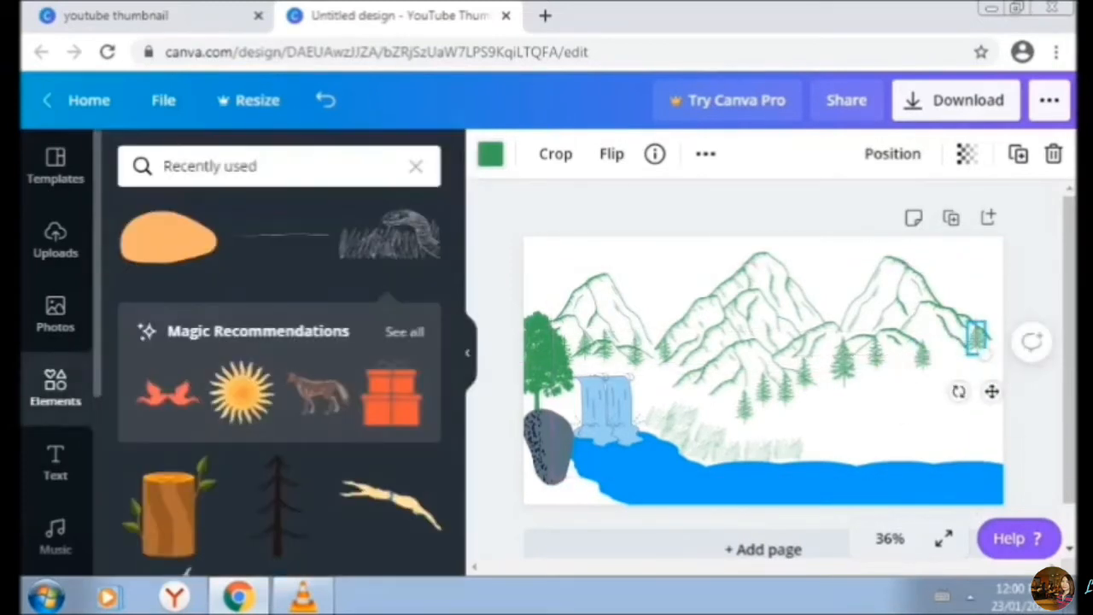
left_click(281, 235)
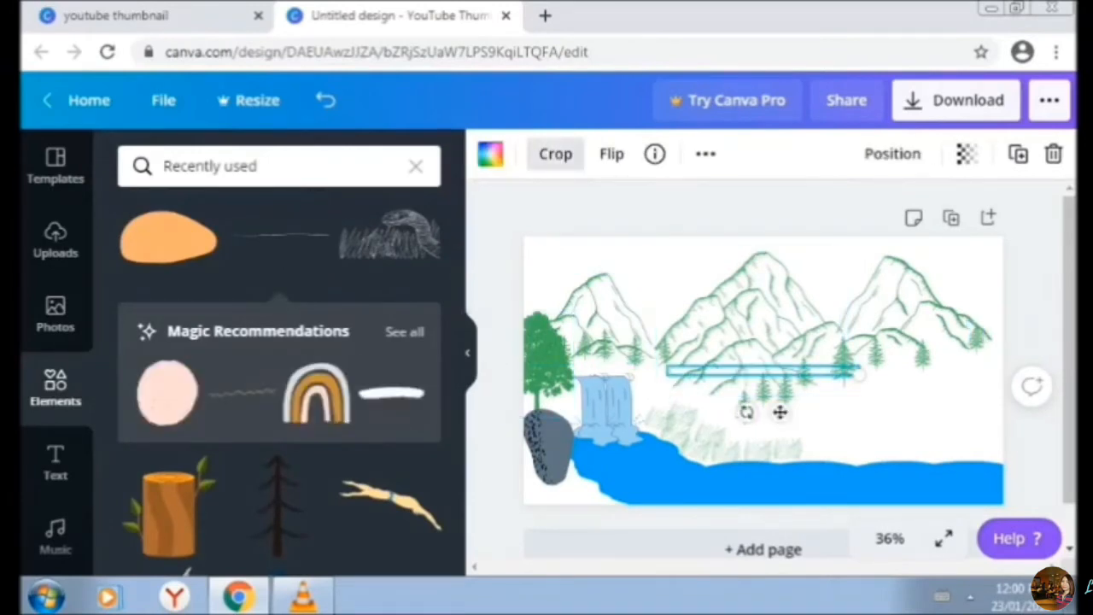
left_click(555, 154)
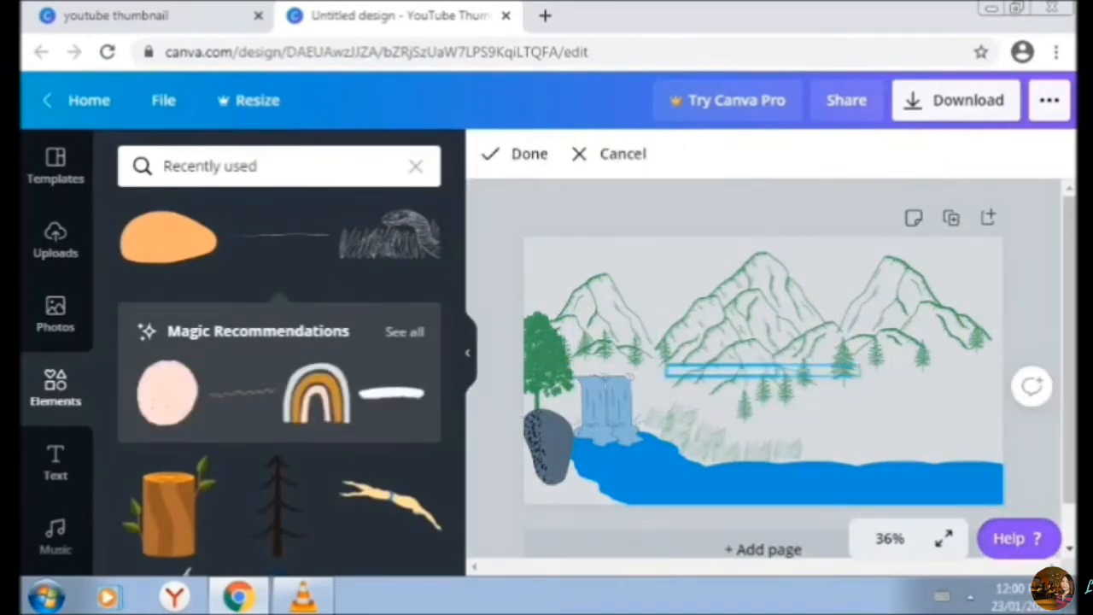
left_click(516, 154)
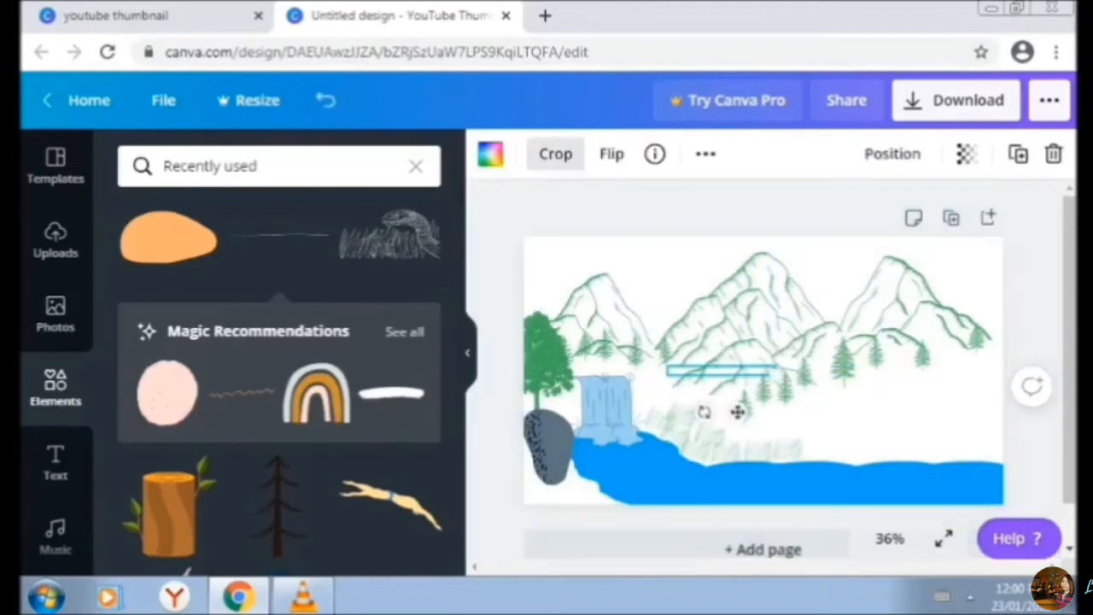
Recolor the line with the document's green and tilt it on the meadow below the right mountain, moving the pine there up the slope
left_click(490, 154)
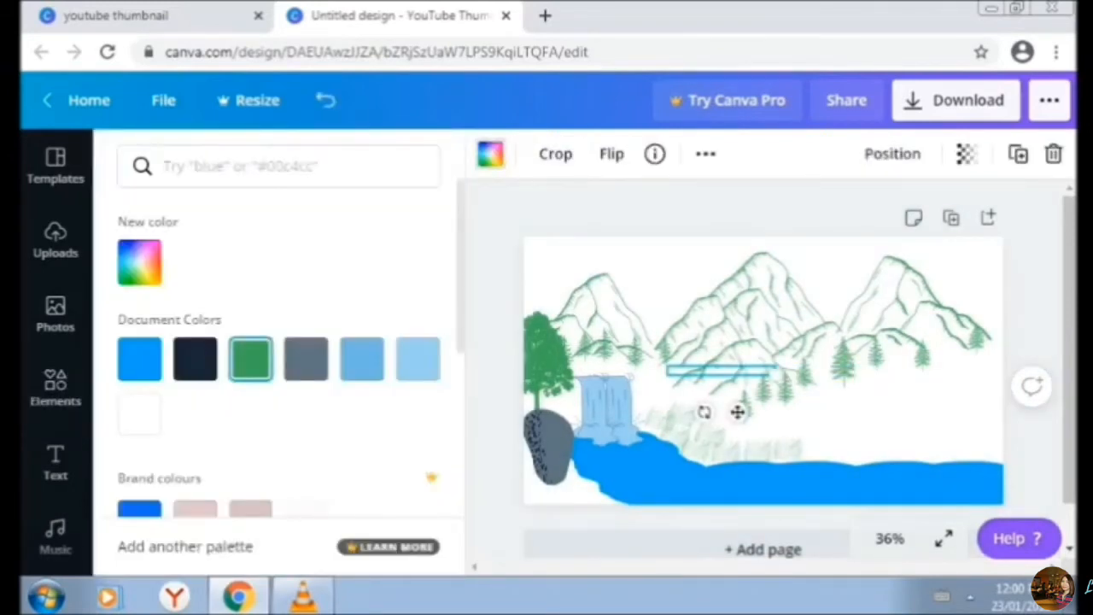
left_click(250, 359)
left_click_drag(703, 413, 782, 456)
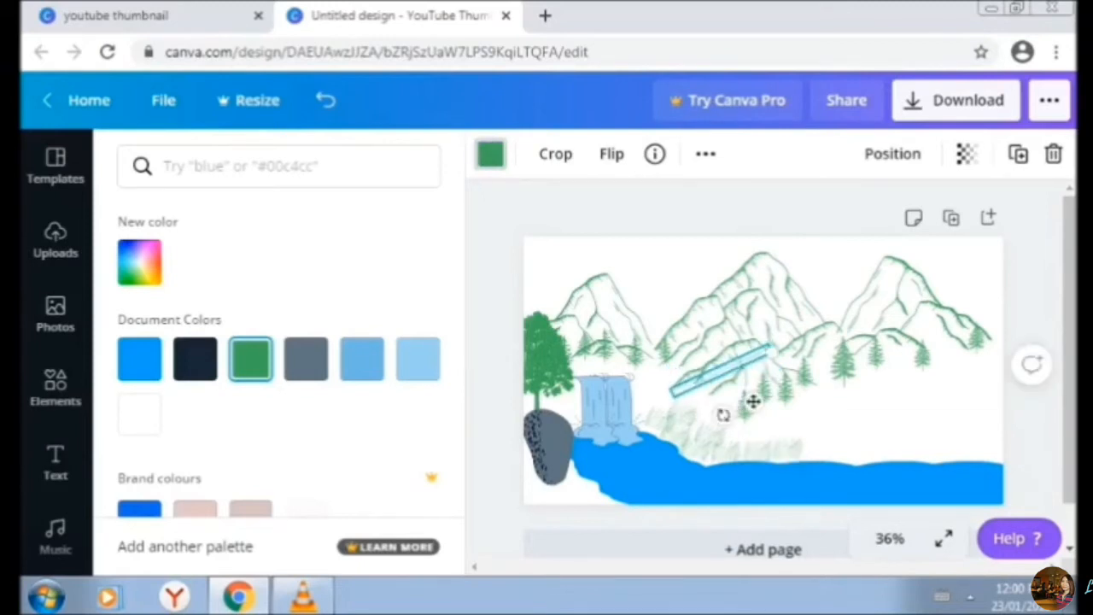
left_click_drag(752, 402, 865, 387)
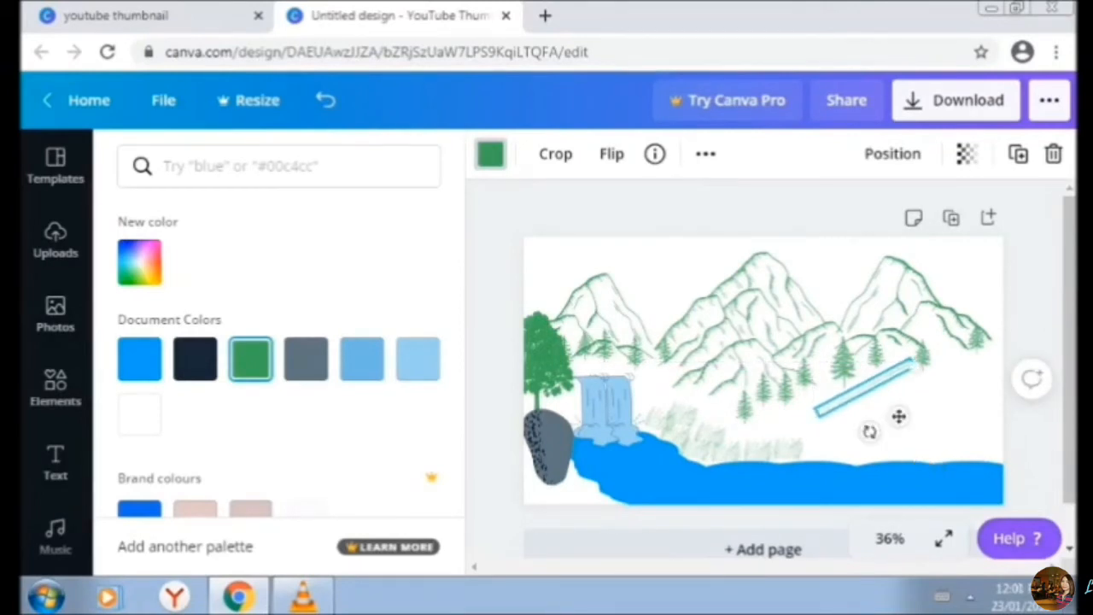
left_click_drag(922, 352, 923, 326)
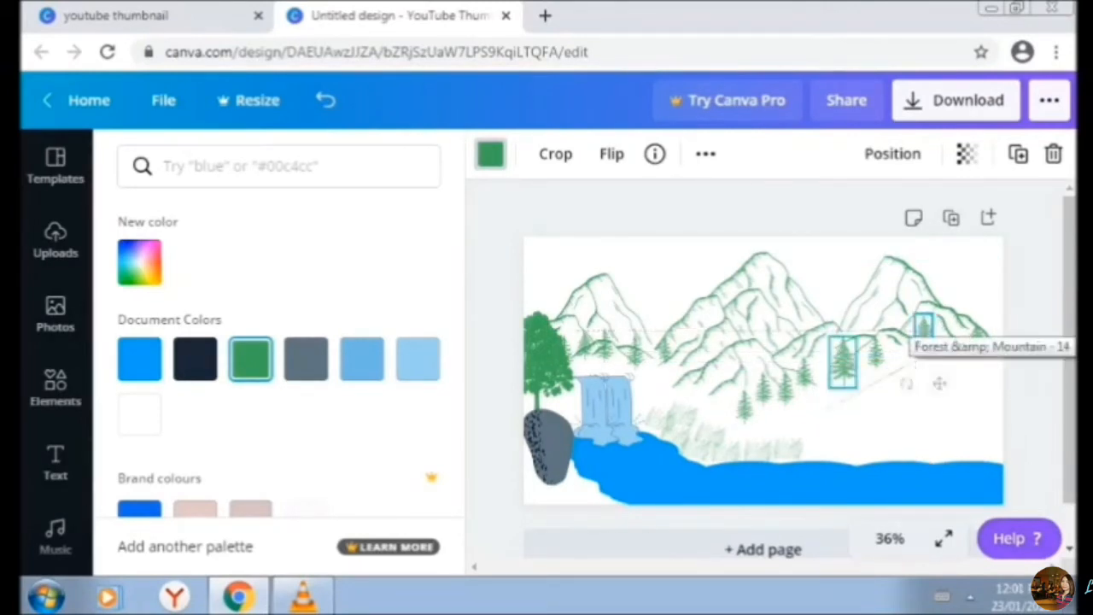
Duplicate the tilted line as the field's parallel lower edge and turned right edge, cropping and nudging the right edge to meet the others
left_click(866, 390)
left_click(1018, 154)
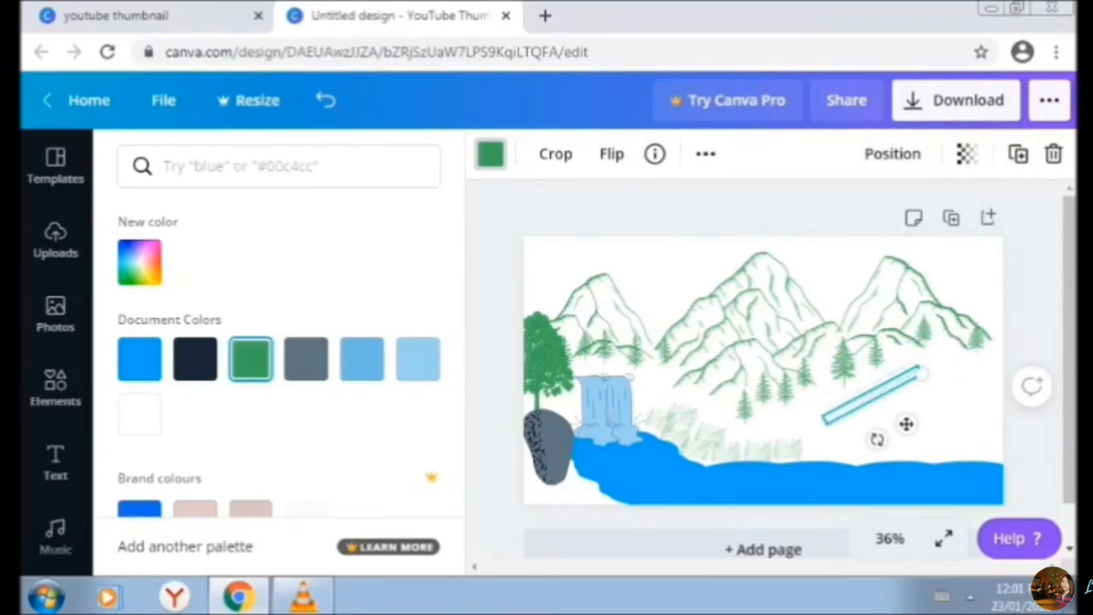
left_click_drag(870, 395, 923, 423)
double_click(923, 424)
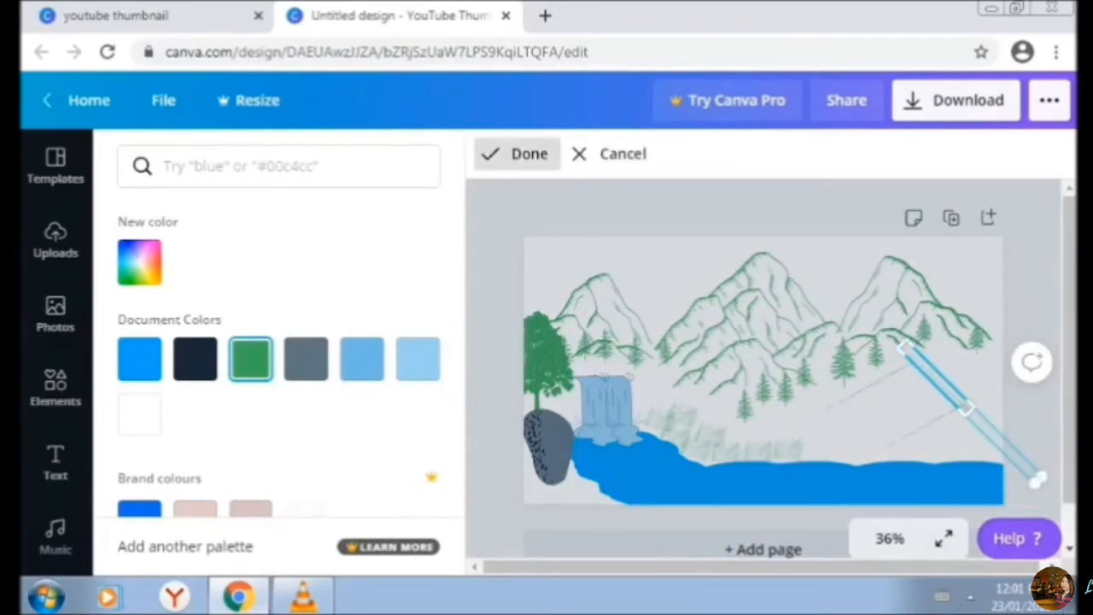
left_click(516, 153)
key("Right")
key("Right")
key("Right")
key("Down")
key("Down")
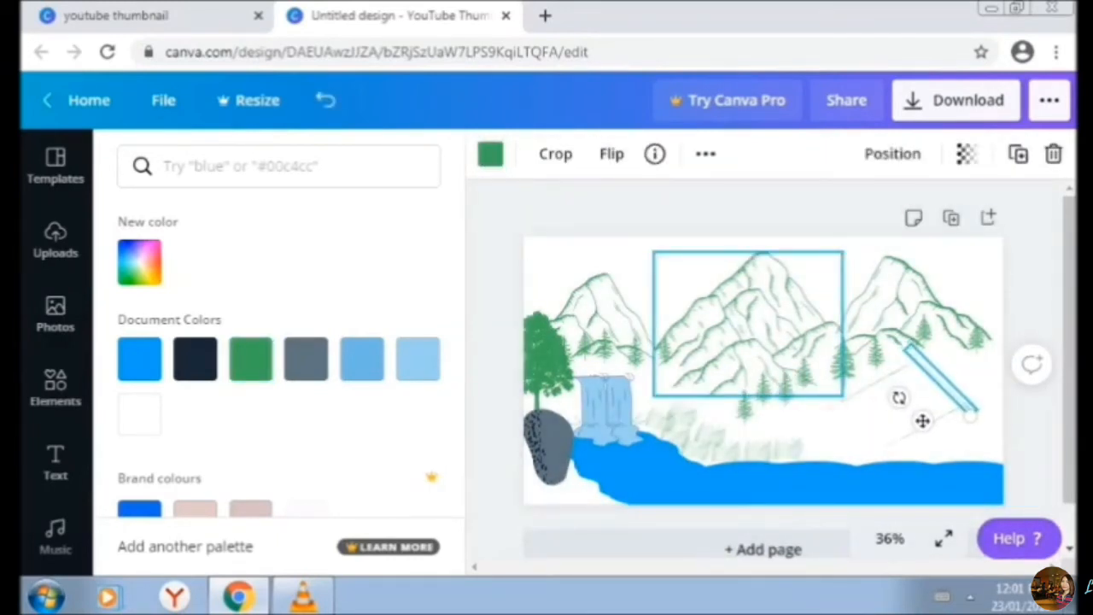
Move the large pine and its right neighbour up and slightly left, clear of the field outline
left_click(865, 389)
left_click_drag(865, 389, 866, 348)
left_click(926, 424)
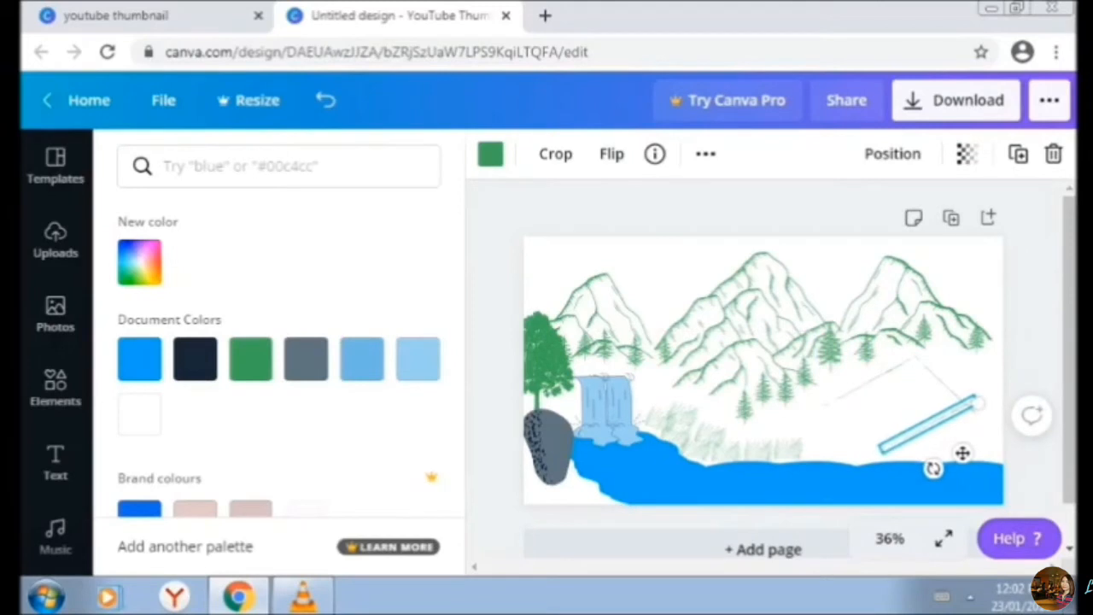
Duplicate the field's edge lines to form its left side and a parallel line across its middle, with the view at 50%
left_click(941, 380)
left_click(1018, 154)
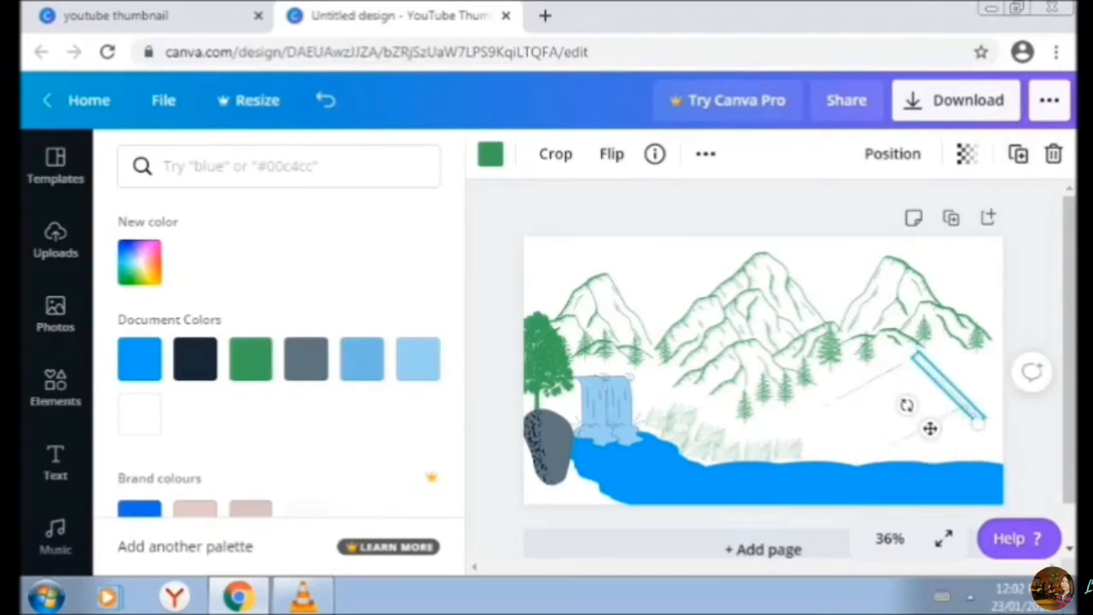
mouse_move(930, 427)
left_mouse_down()
mouse_move(848, 468)
mouse_move(822, 445)
mouse_move(848, 466)
mouse_move(972, 464)
mouse_move(925, 425)
mouse_move(931, 434)
left_mouse_up()
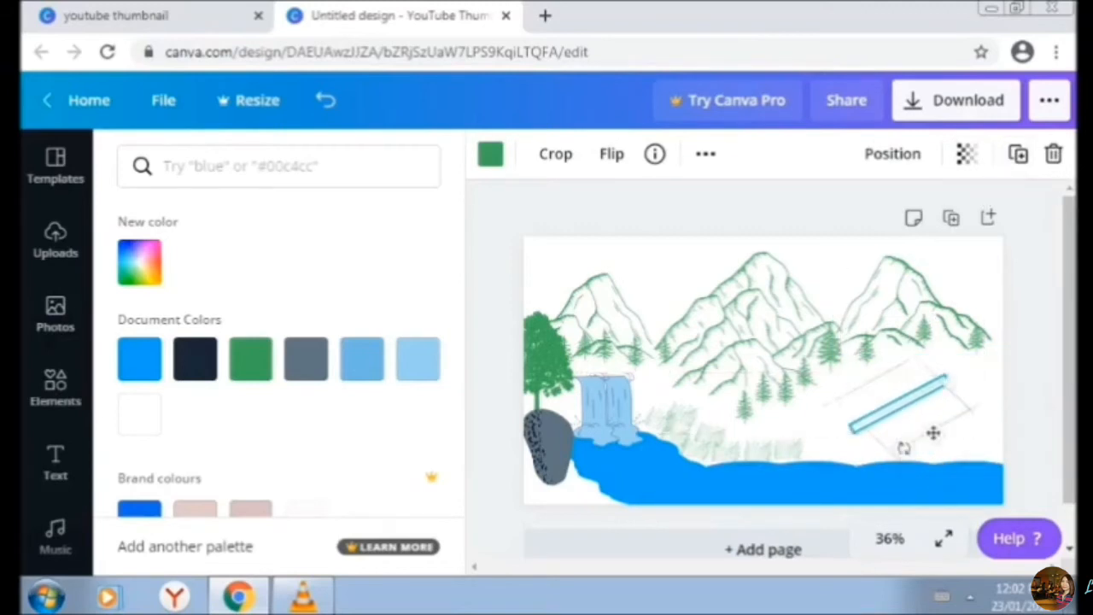
left_click(889, 538)
left_click(871, 347)
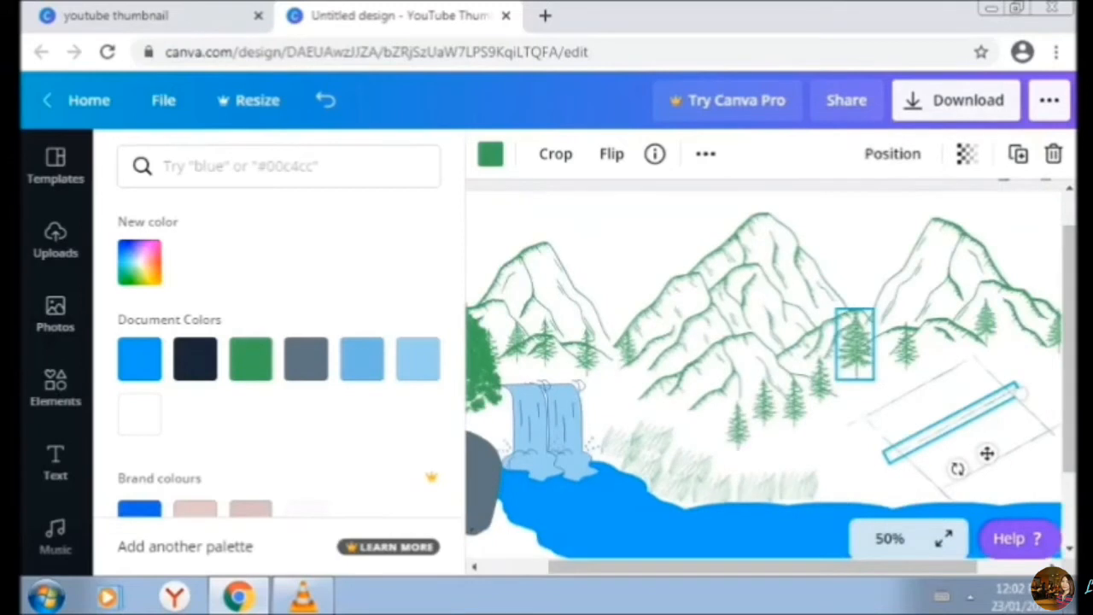
Place the sloping line as the field's upper edge, crop its overhanging left end, and enlarge it slightly to reach the upper corner
left_click_drag(986, 454, 934, 427)
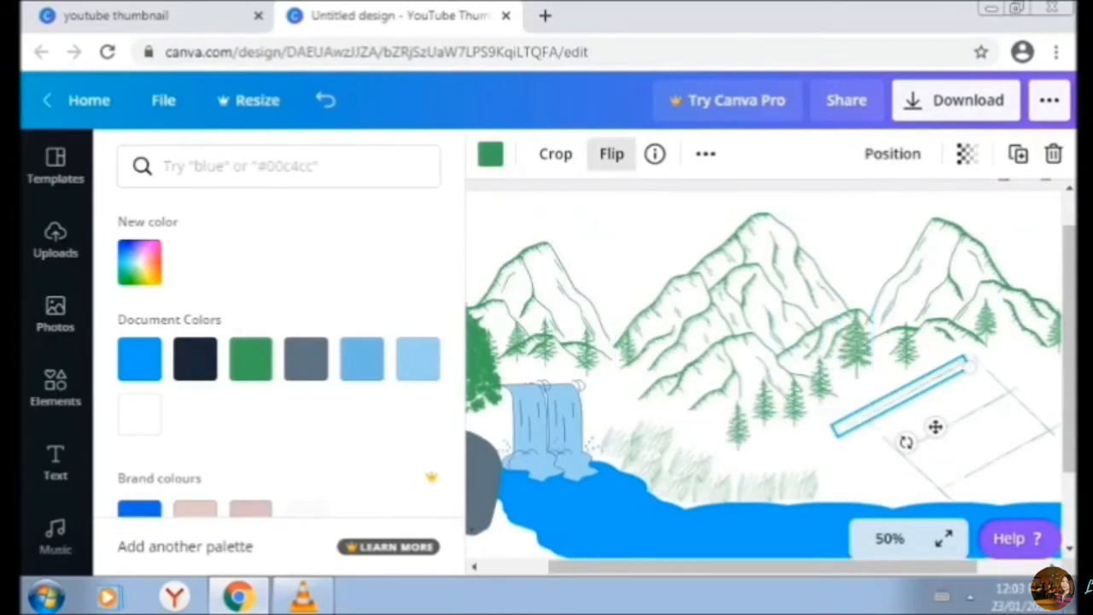
left_click(555, 154)
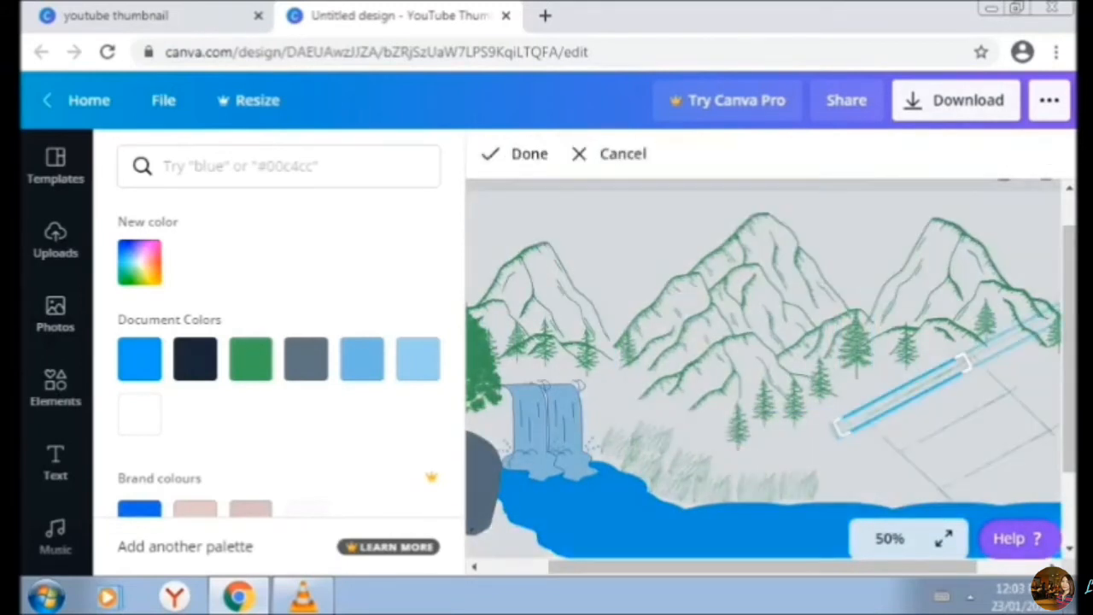
left_click_drag(840, 428, 850, 421)
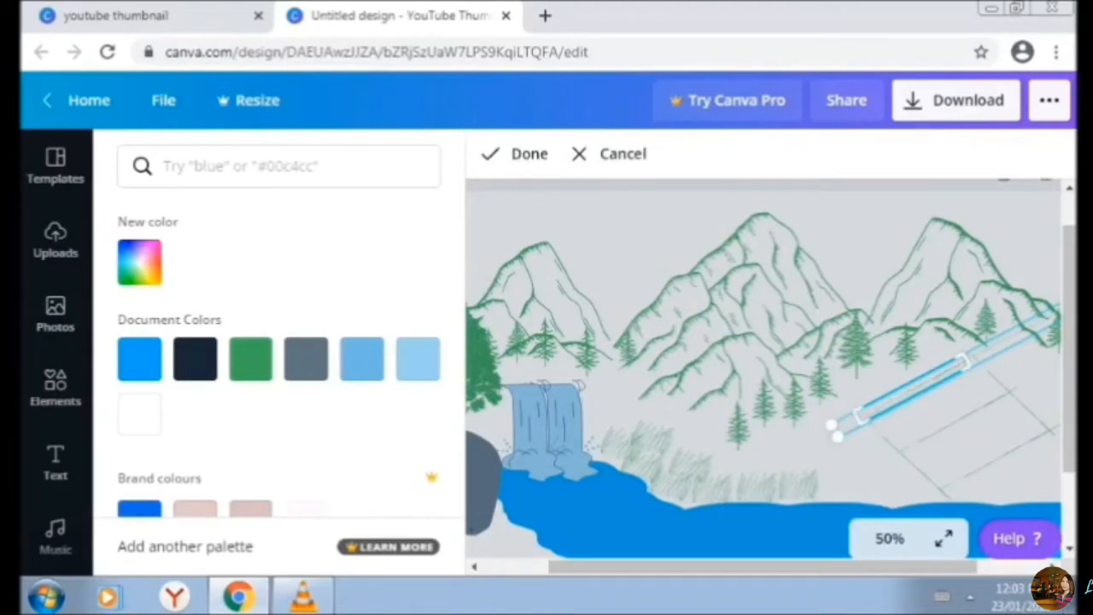
left_click(515, 153)
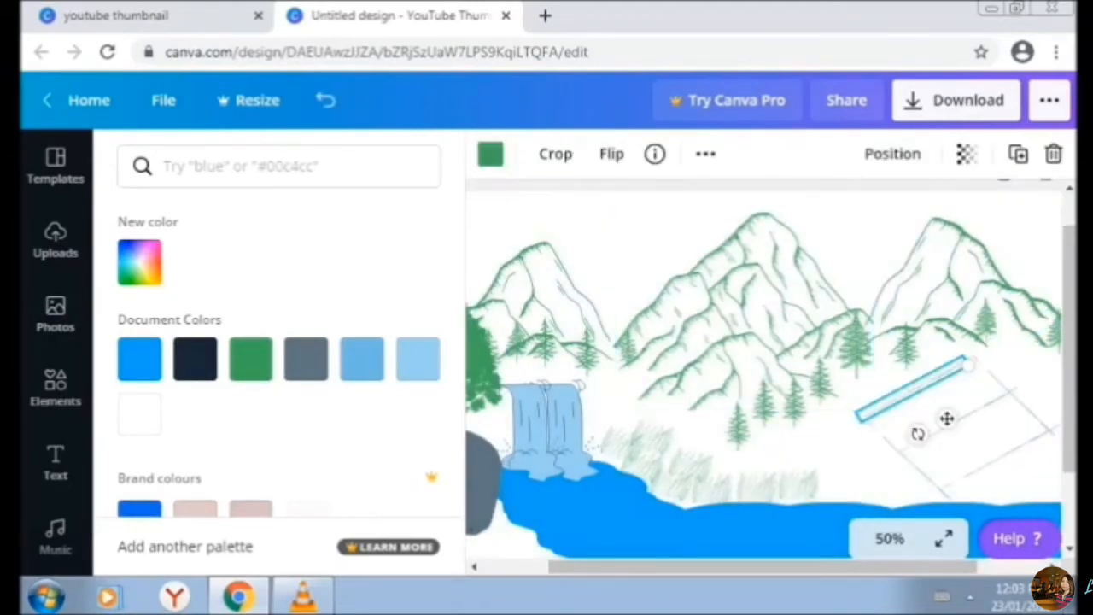
mouse_move(967, 365)
left_mouse_down()
mouse_move(951, 364)
mouse_move(972, 362)
left_mouse_up()
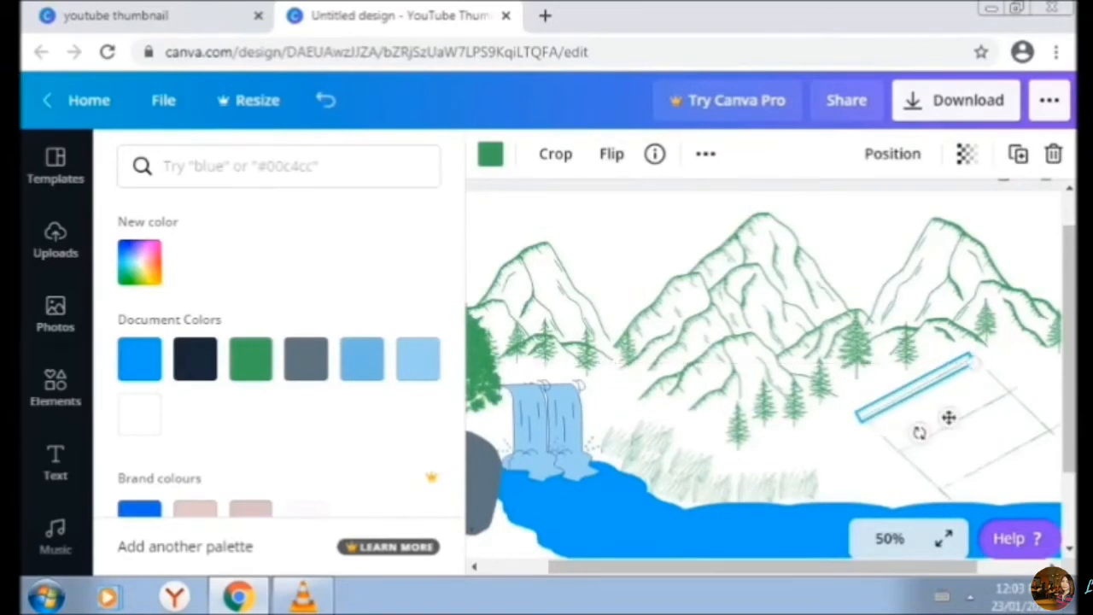
Crop the lower end of the field's left edge so that it stops at the bottom corner
left_click(905, 453)
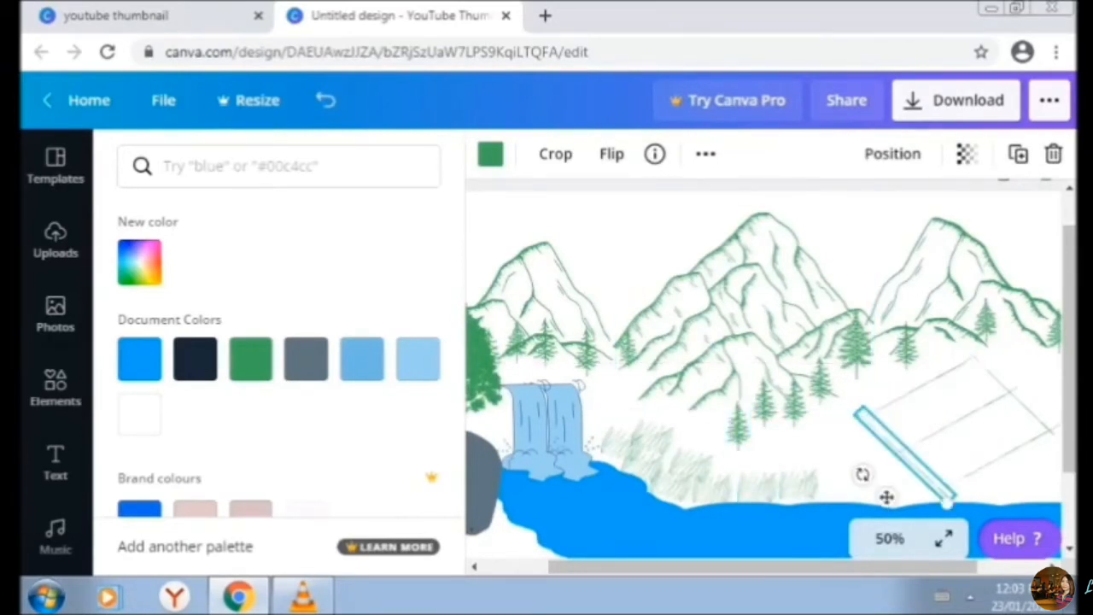
double_click(886, 497)
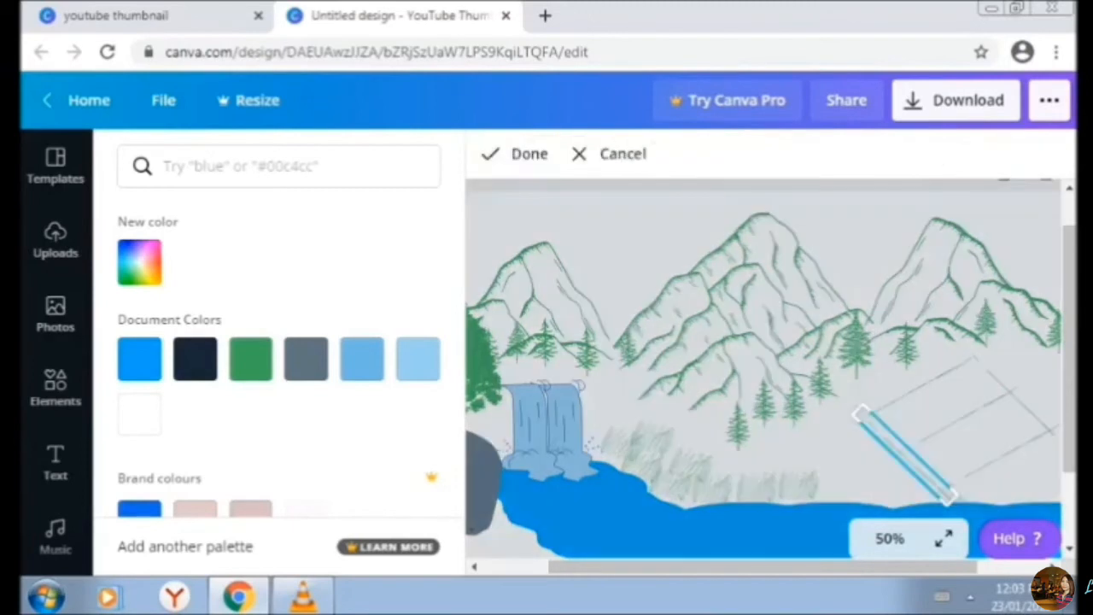
left_click_drag(949, 495, 945, 492)
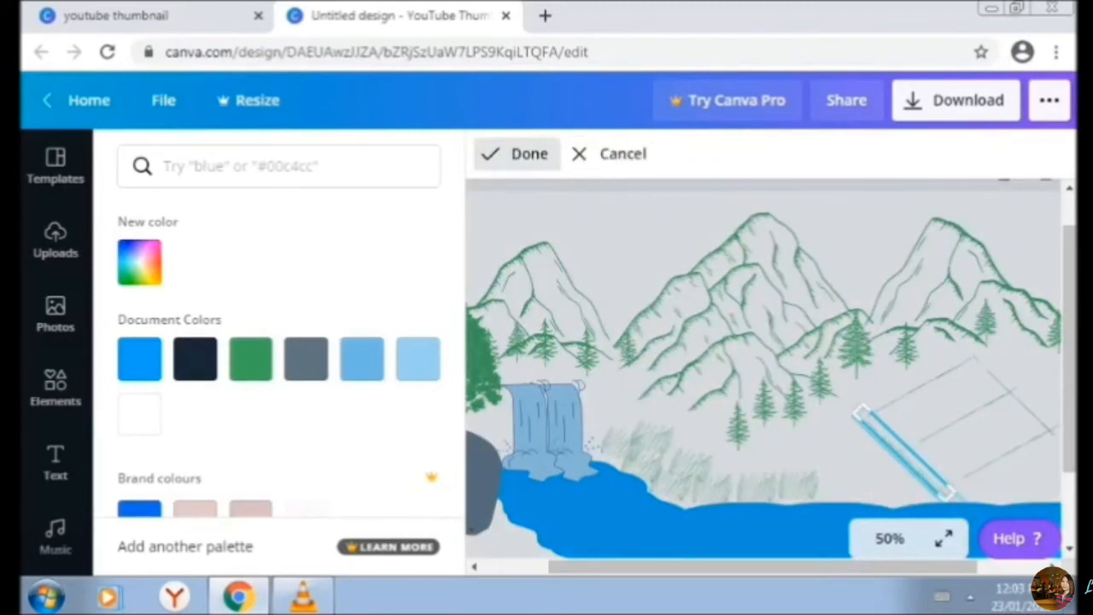
left_click(517, 154)
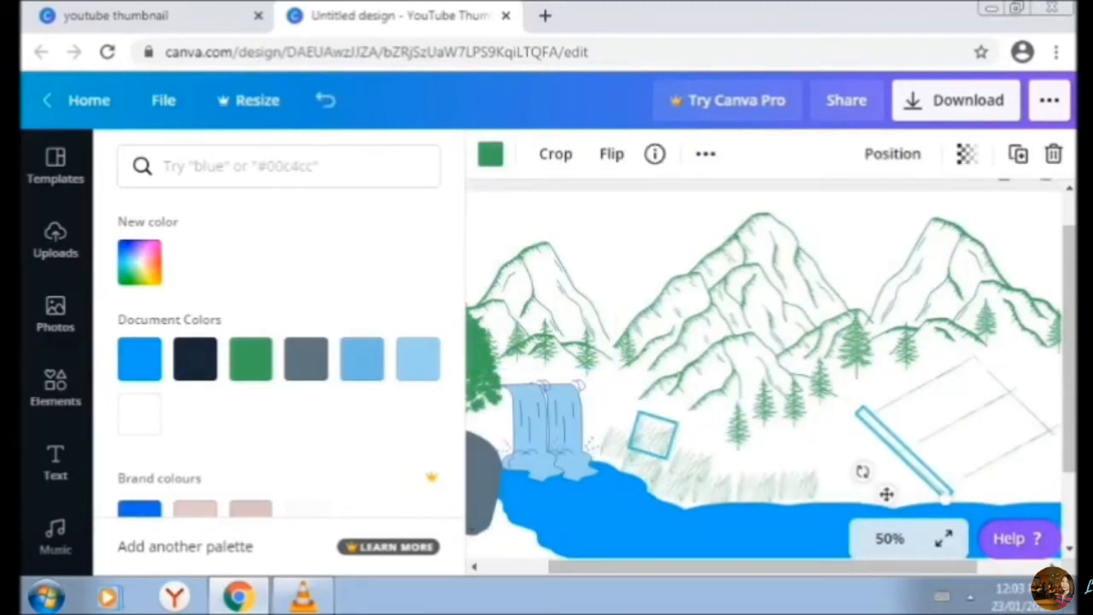
Duplicate a grass patch beside the waterfall, crop it to a narrow strip, and place it slightly shrunk at the field's upper corner
left_click(653, 436)
left_click(1018, 154)
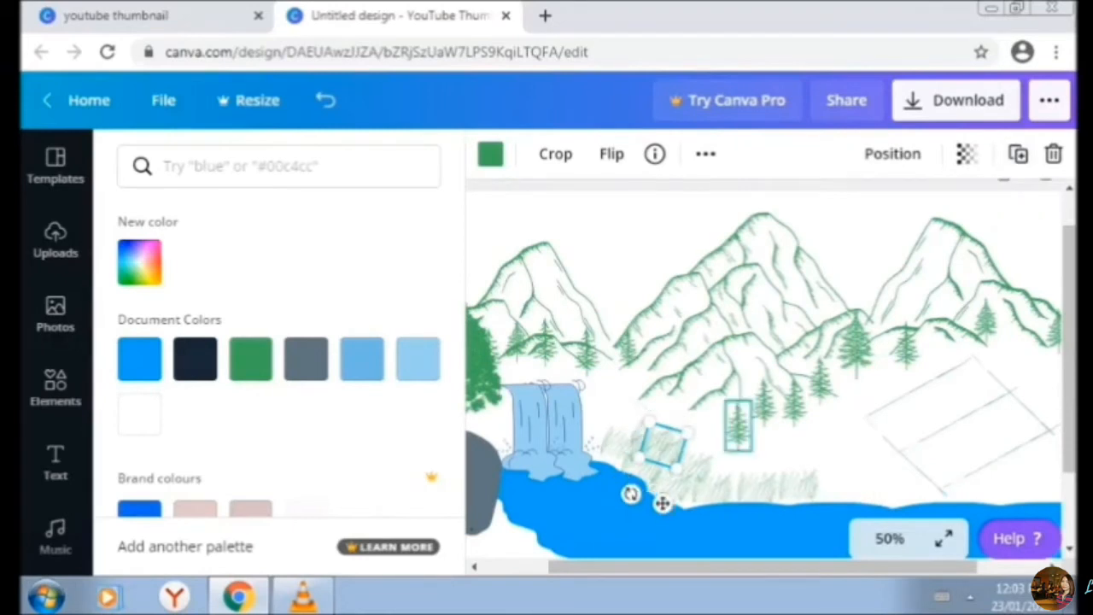
left_click(554, 153)
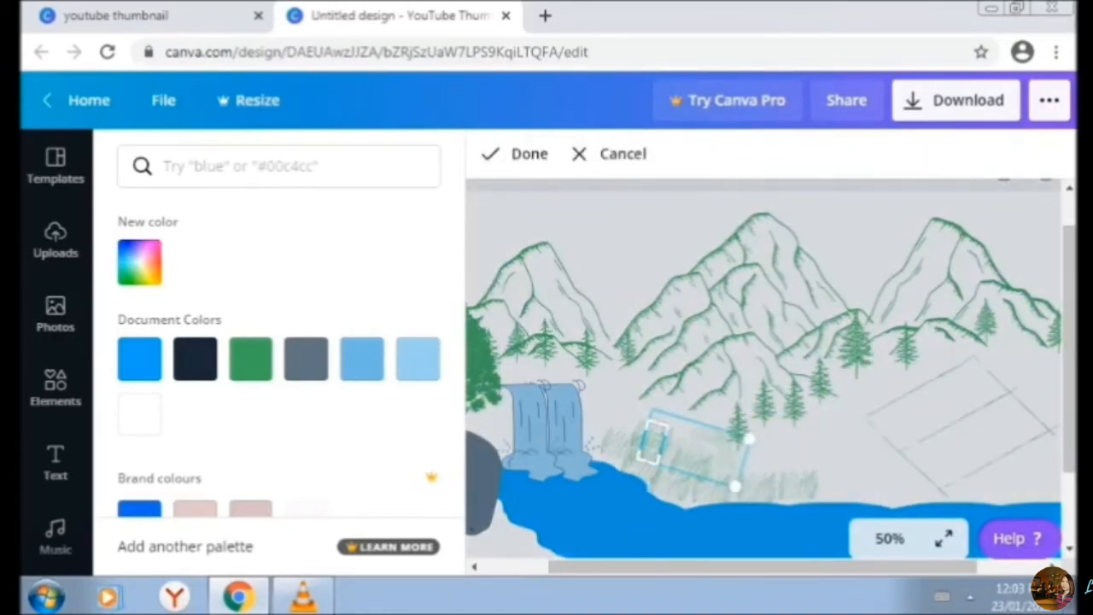
left_click(517, 154)
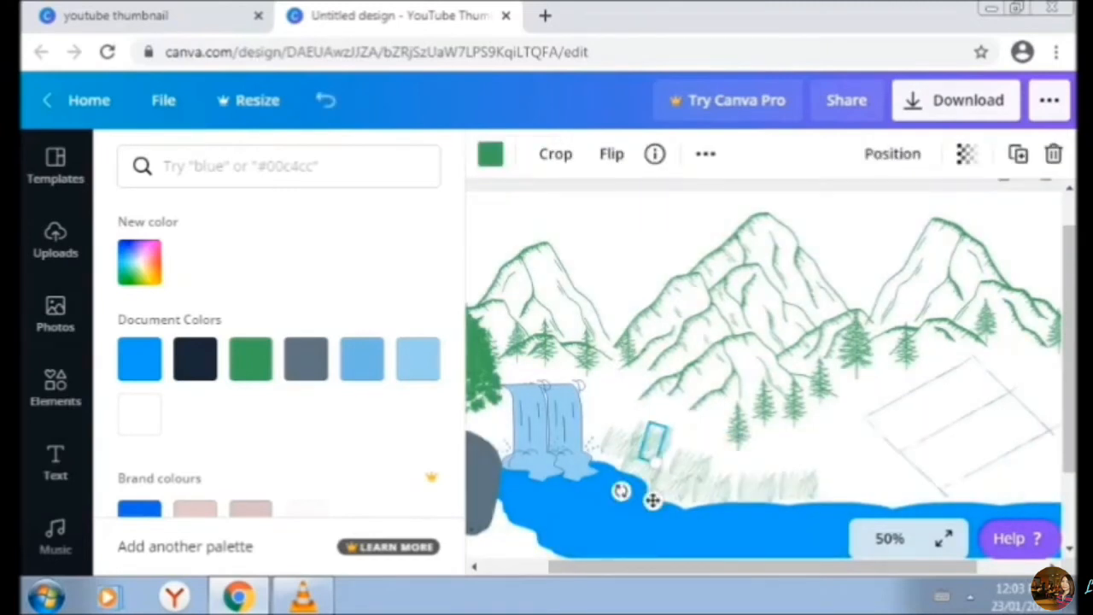
left_click_drag(652, 501, 965, 424)
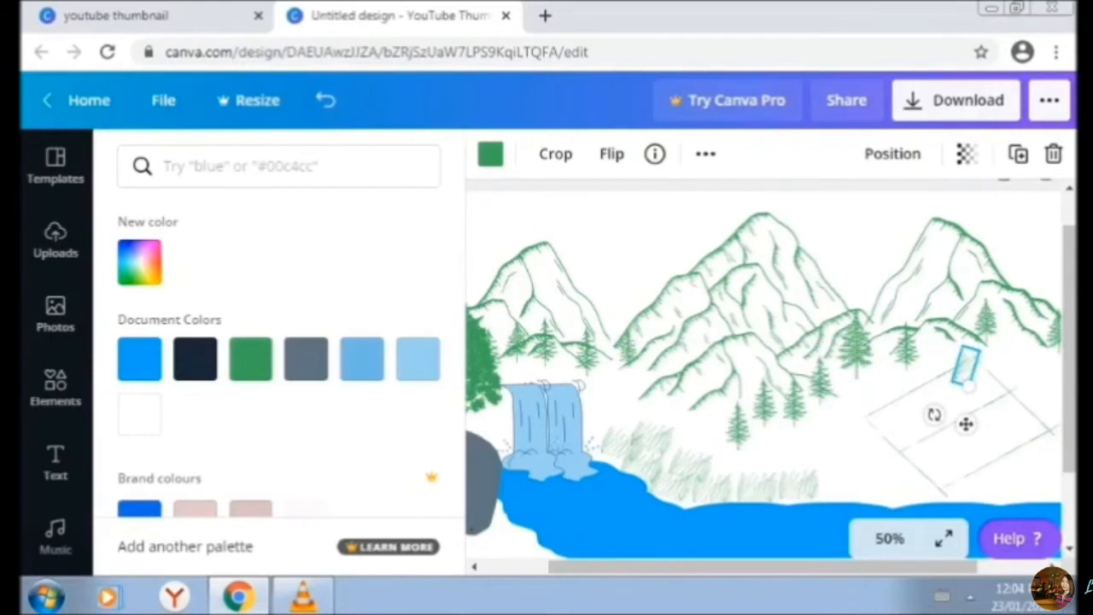
left_click_drag(980, 349, 974, 357)
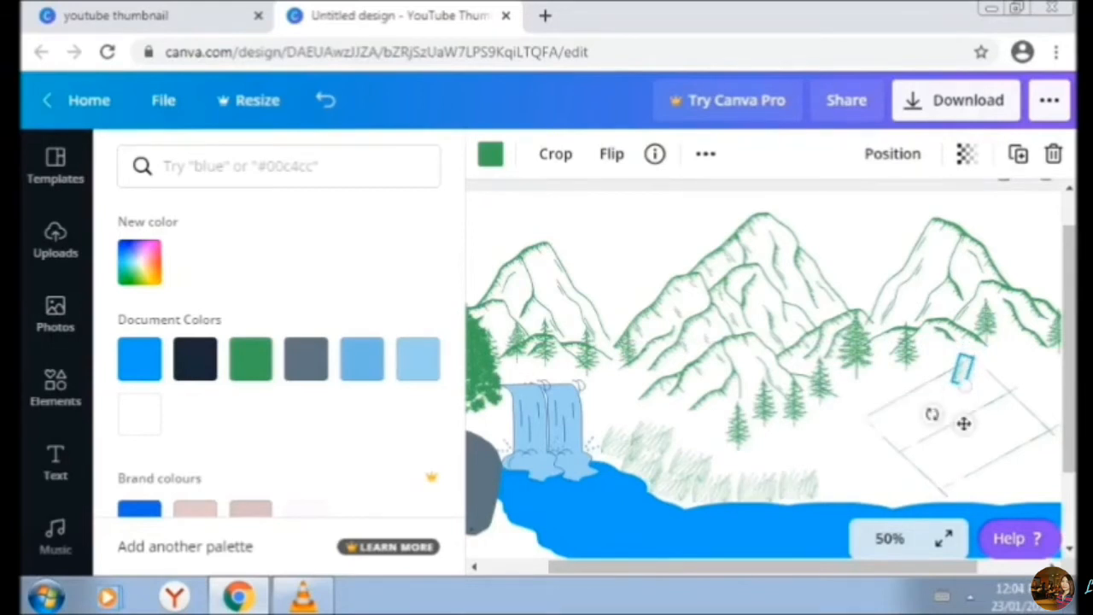
Duplicate the grass strip several times and set the copies side by side along the field's upper edge, starting from the upper corner
left_click(1019, 154)
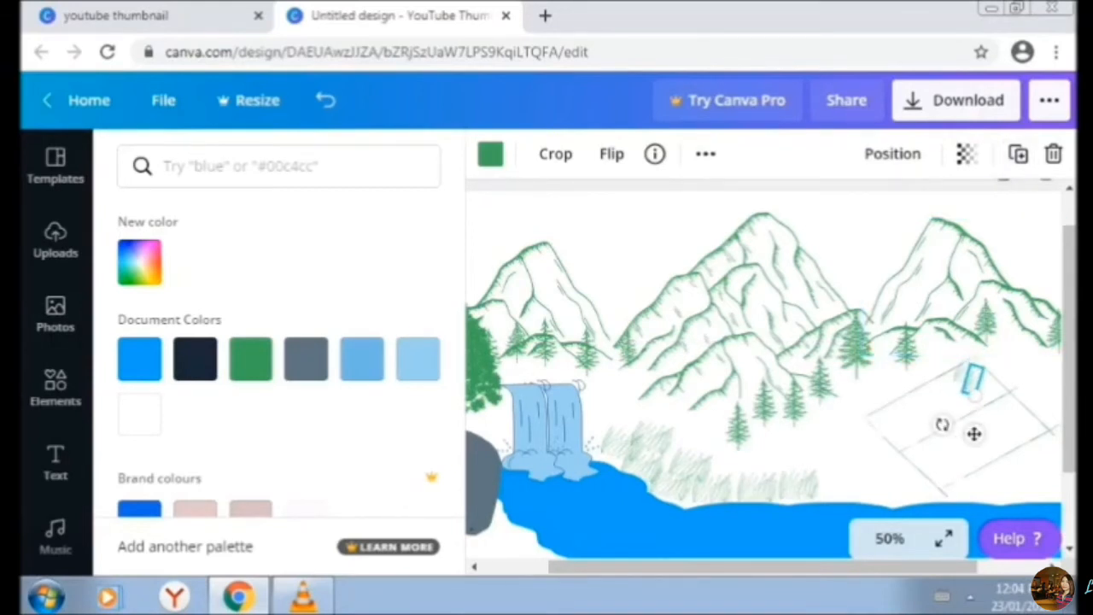
left_click(1019, 154)
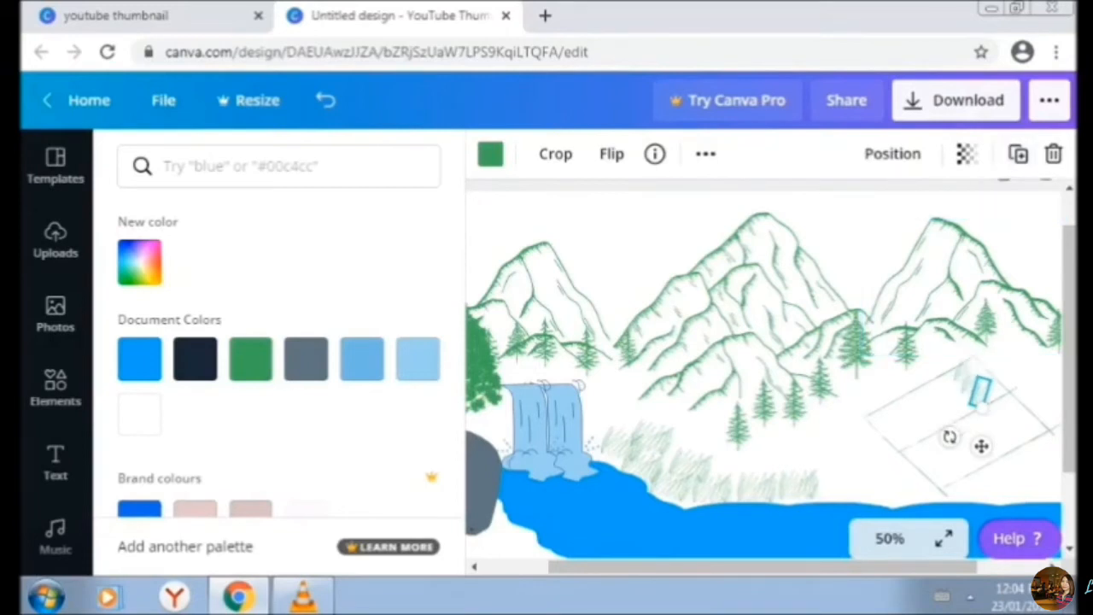
left_click_drag(981, 445, 950, 436)
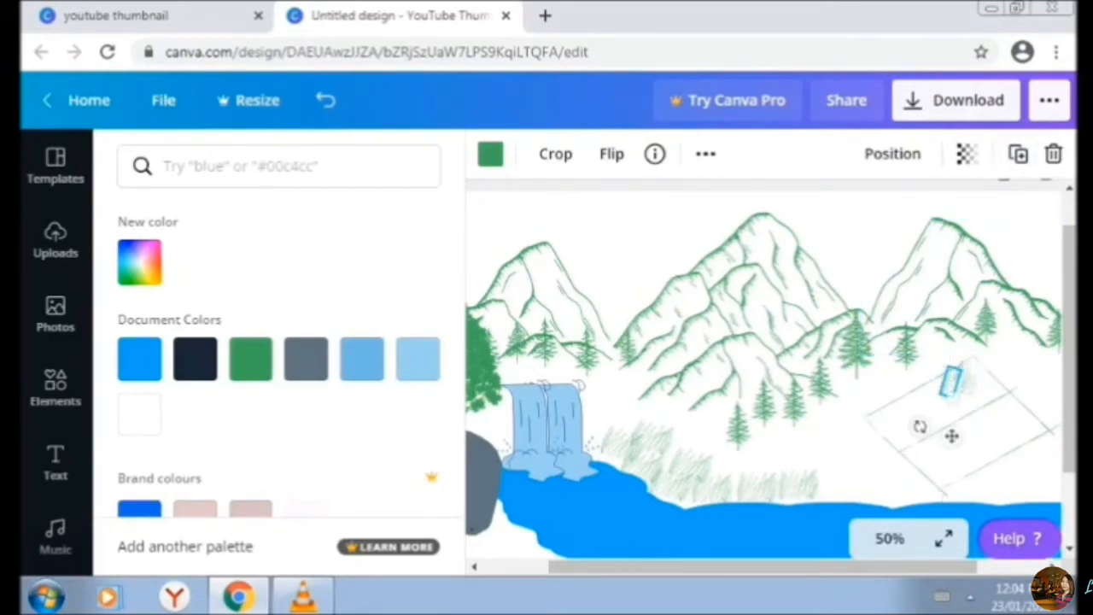
left_click(1018, 153)
left_click(1019, 153)
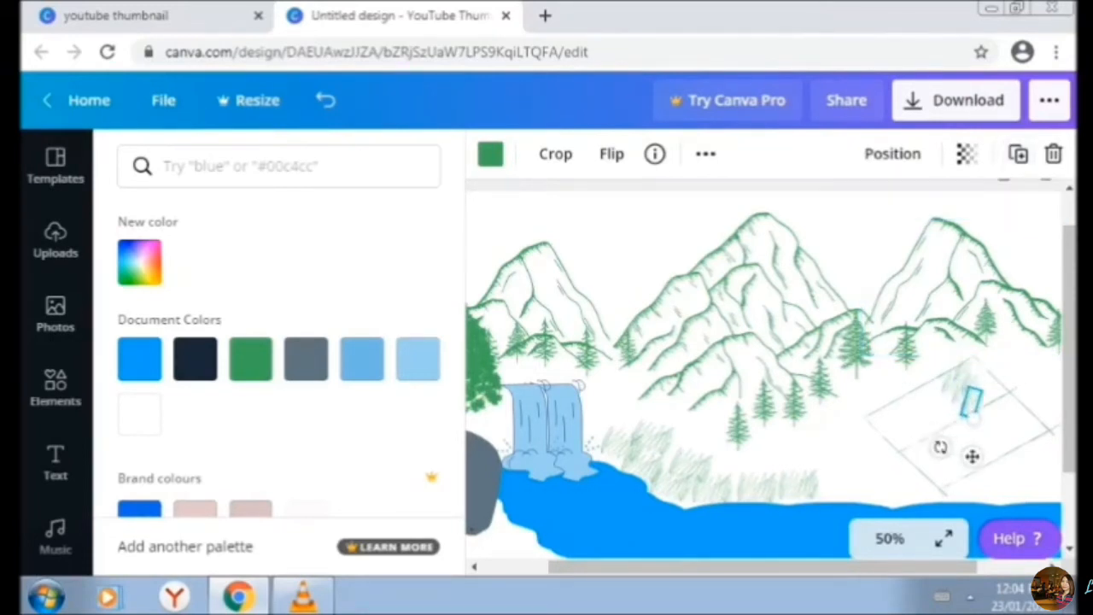
left_click_drag(971, 456, 930, 439)
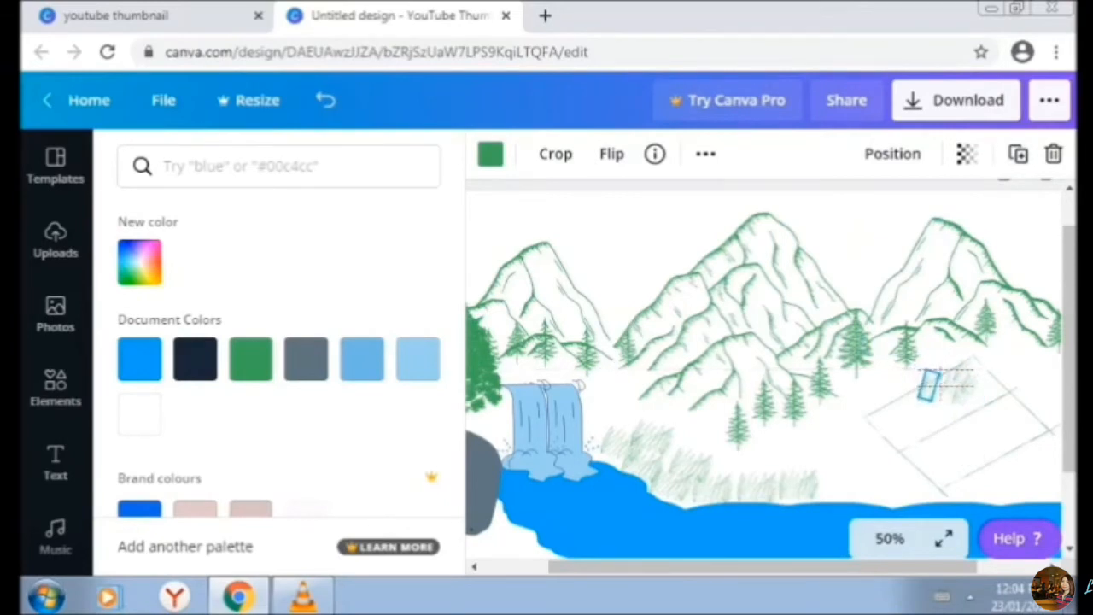
Extend the grass row with more duplicate strips until it reaches the field's left corner
left_click(1017, 154)
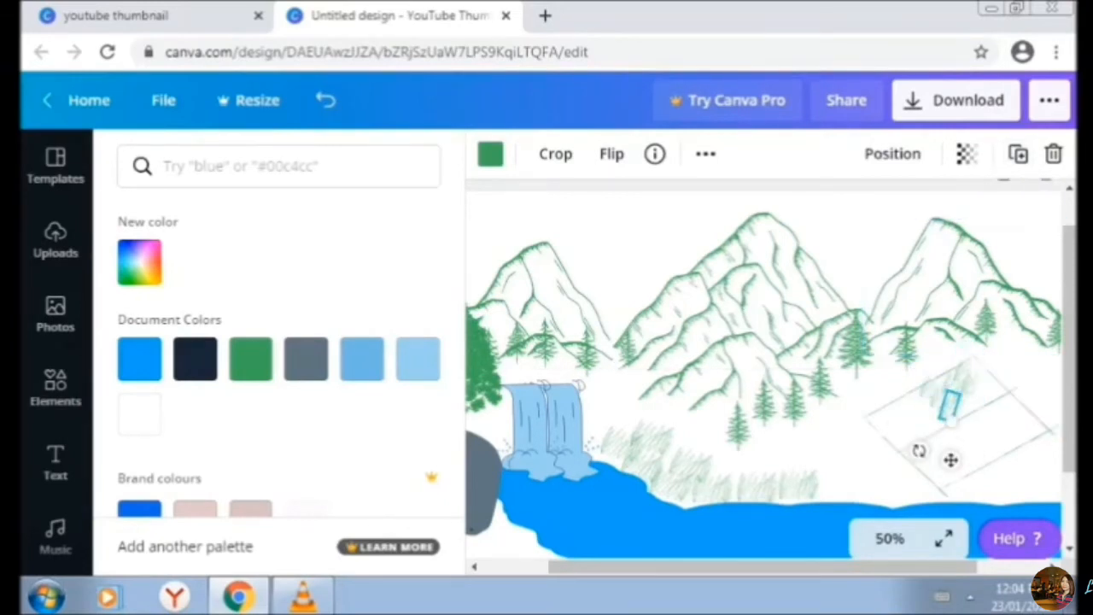
left_click_drag(950, 459, 915, 448)
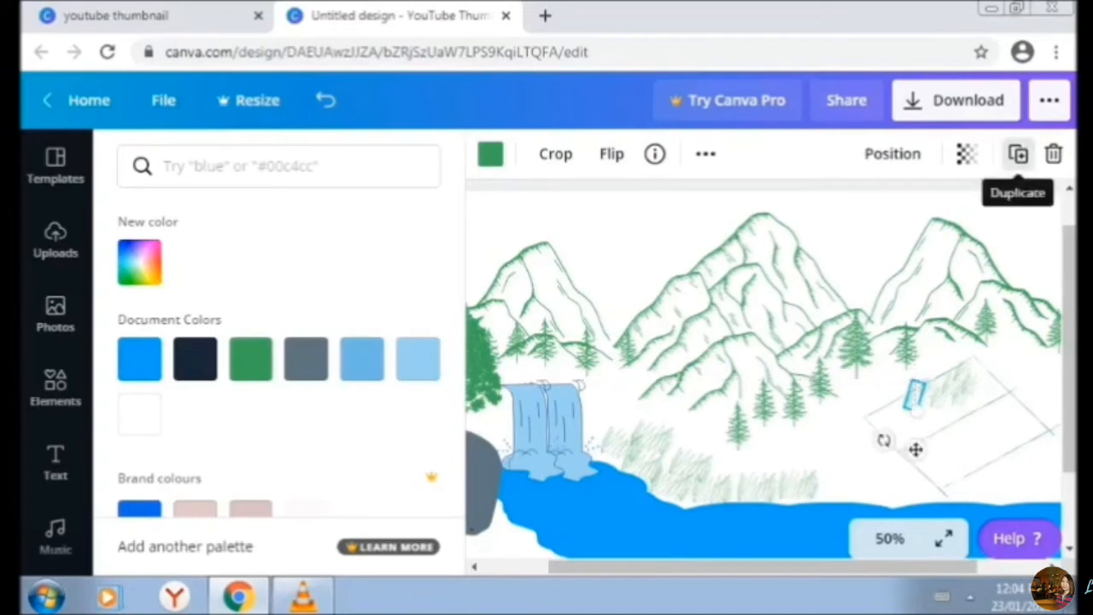
left_click(1017, 154)
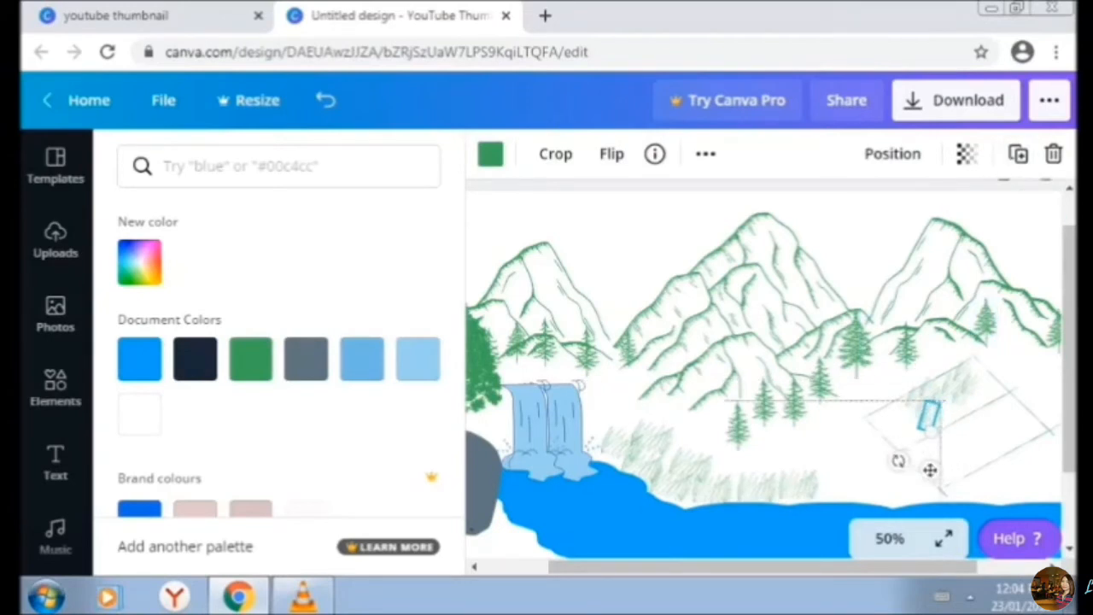
left_click_drag(926, 459, 882, 461)
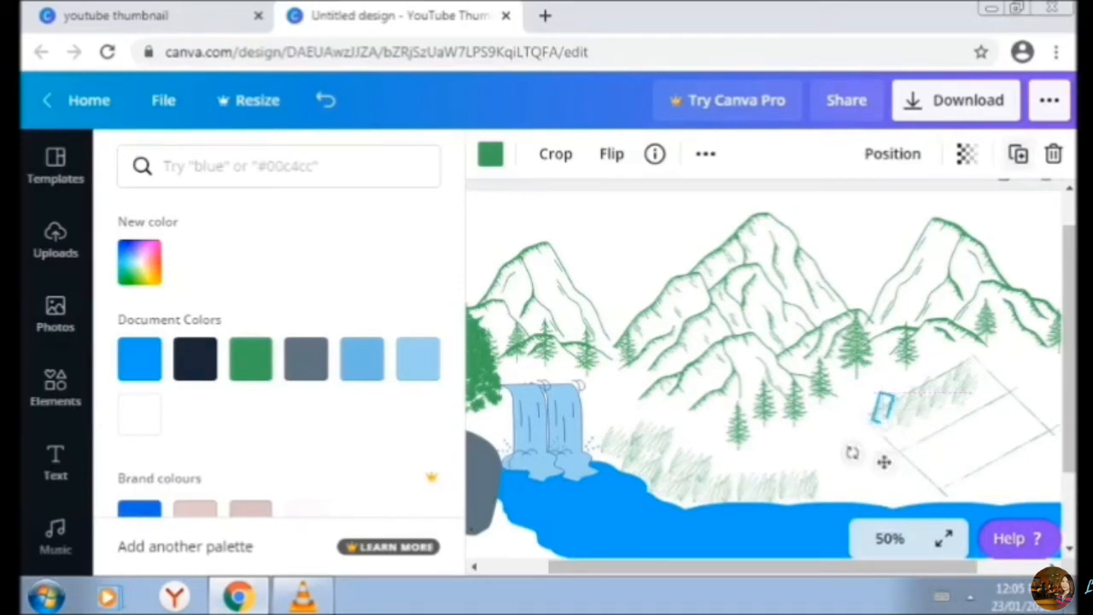
Shift the field's middle line slightly upward and place another duplicate grass strip below its right end, in the lower half
left_click(1017, 154)
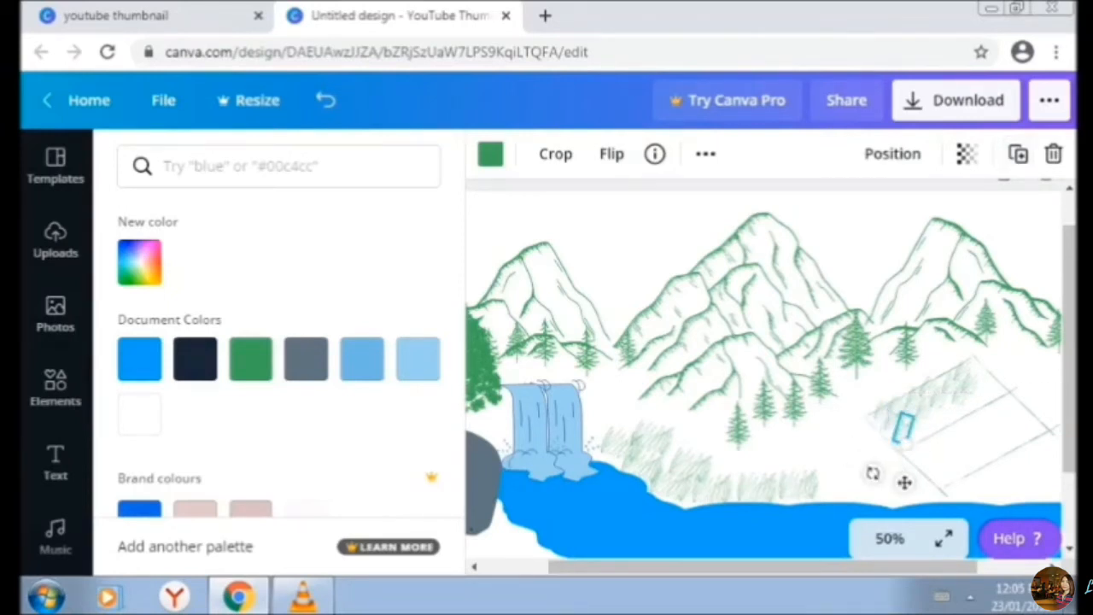
left_click(952, 423)
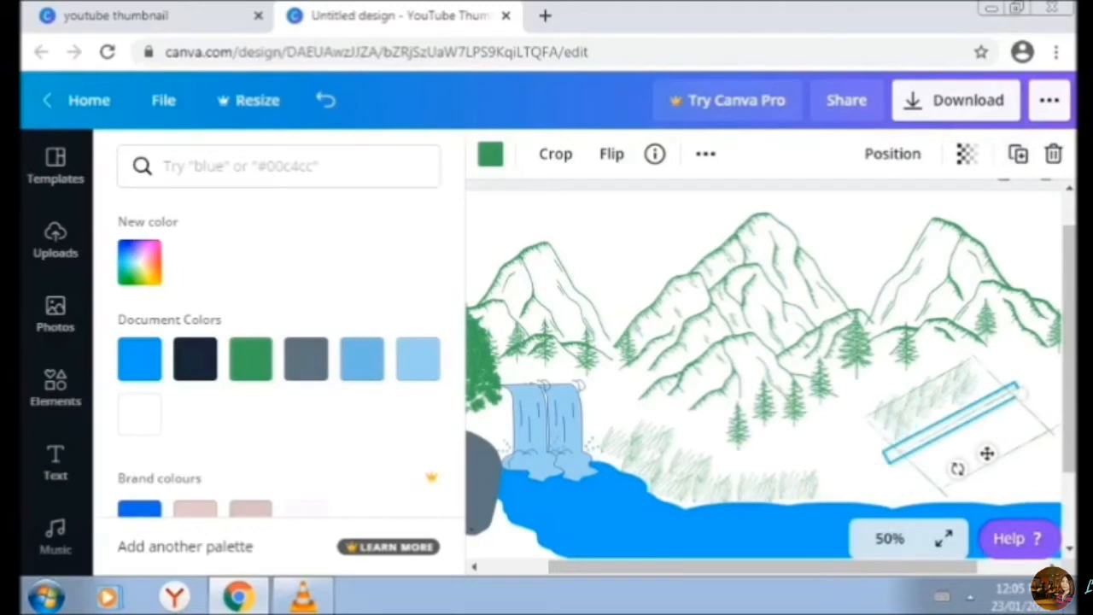
left_click_drag(987, 453, 986, 450)
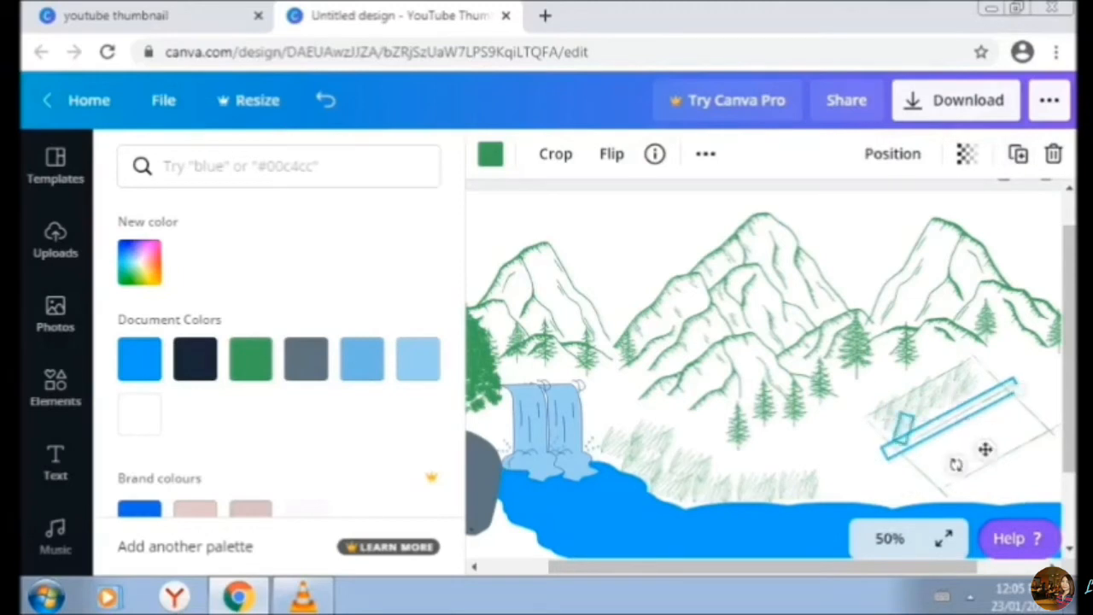
left_click(903, 426)
left_click_drag(903, 426, 999, 403)
Duplicate the strip repeatedly to cover the right part of the field's lower half with grass
left_click(1017, 154)
left_click(1017, 153)
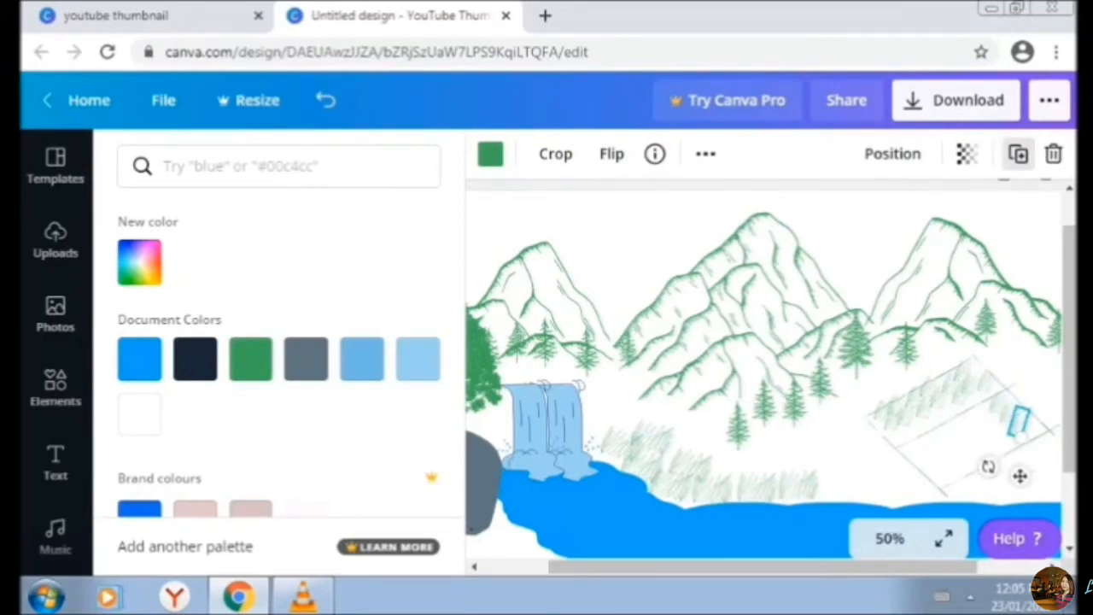
left_click(1017, 153)
left_click_drag(1030, 429, 981, 409)
left_click(1017, 153)
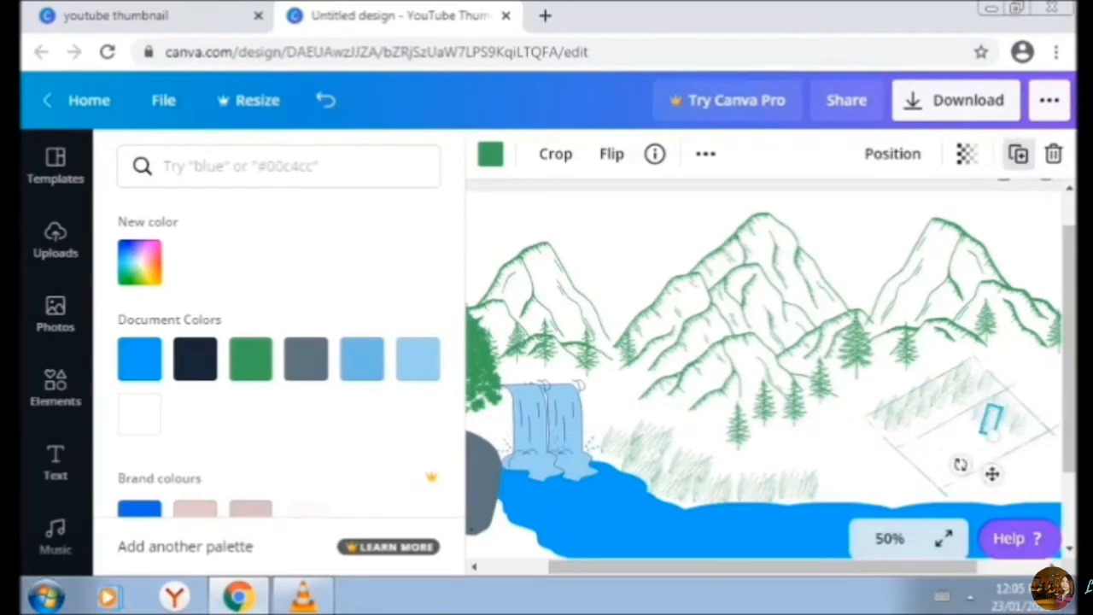
left_click(1017, 153)
left_click(1017, 153)
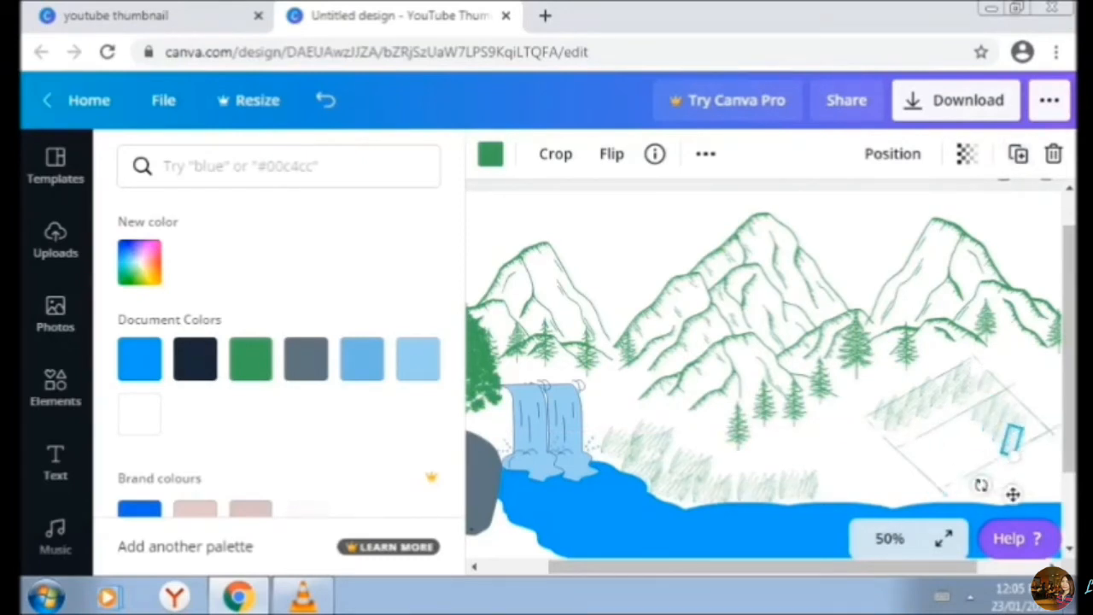
Fill the rest of the field's lower half with duplicate grass strips toward the left edge and bottom corner
left_click_drag(1012, 440, 946, 423)
left_click(1018, 153)
left_click(1017, 154)
left_click(1017, 154)
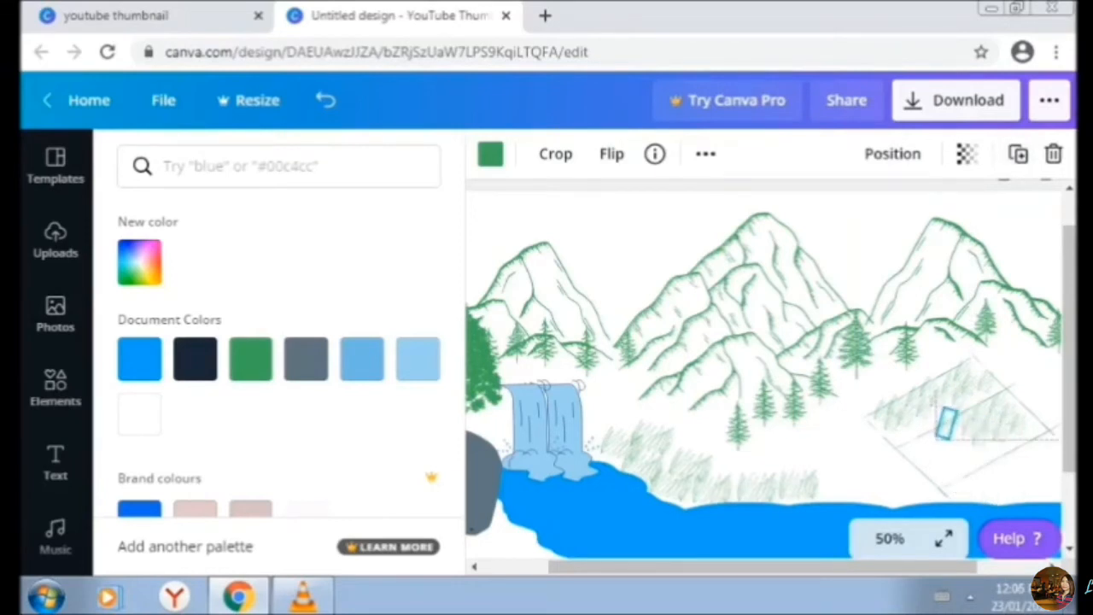
mouse_move(947, 476)
left_mouse_down()
mouse_move(978, 508)
mouse_move(929, 481)
left_mouse_up()
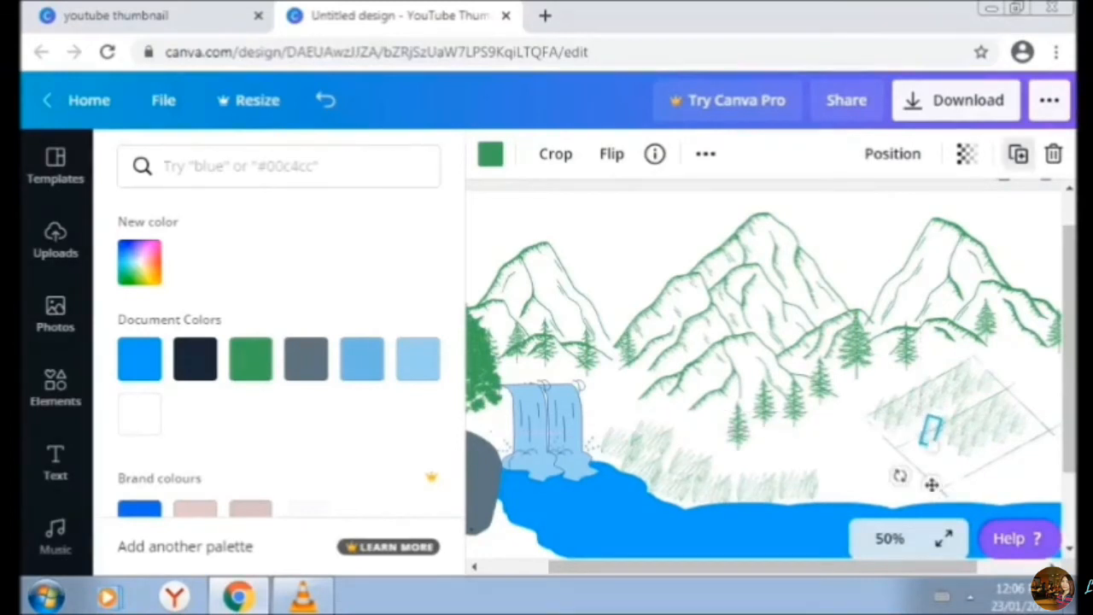
left_click(1017, 153)
left_click(1018, 154)
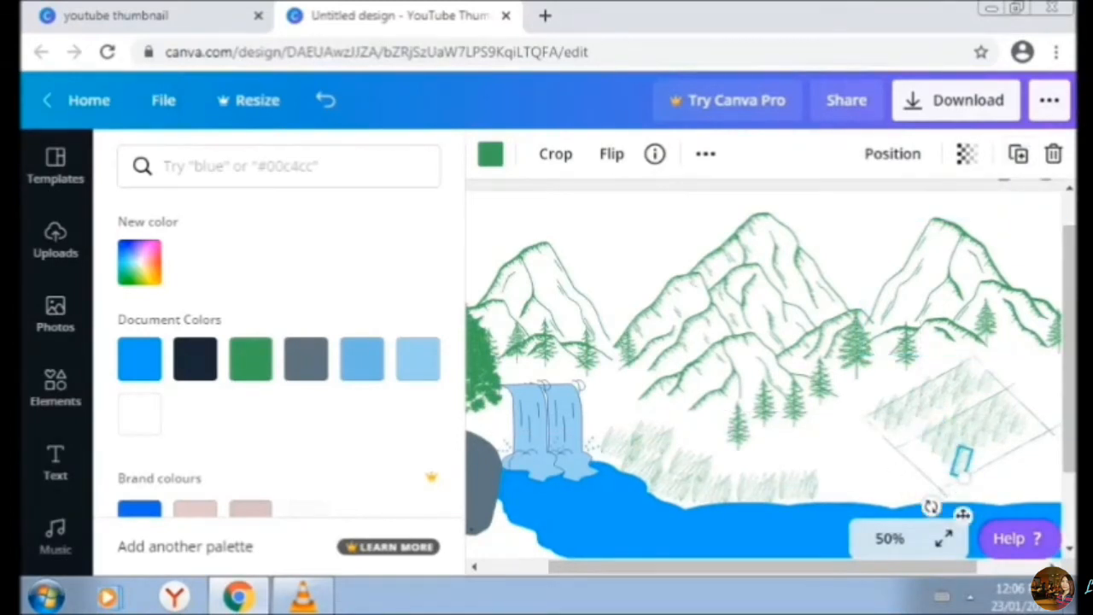
left_click_drag(962, 513, 925, 510)
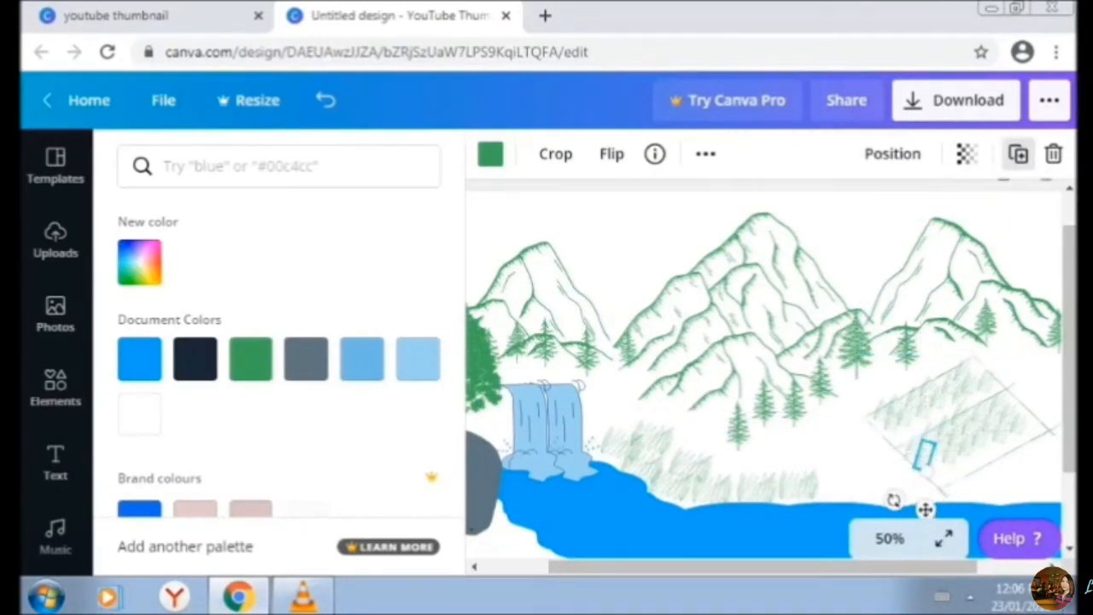
left_click(1018, 153)
Nudge the field's middle line slightly upward and crop the lower end of its left edge line
left_click_drag(996, 463, 986, 446)
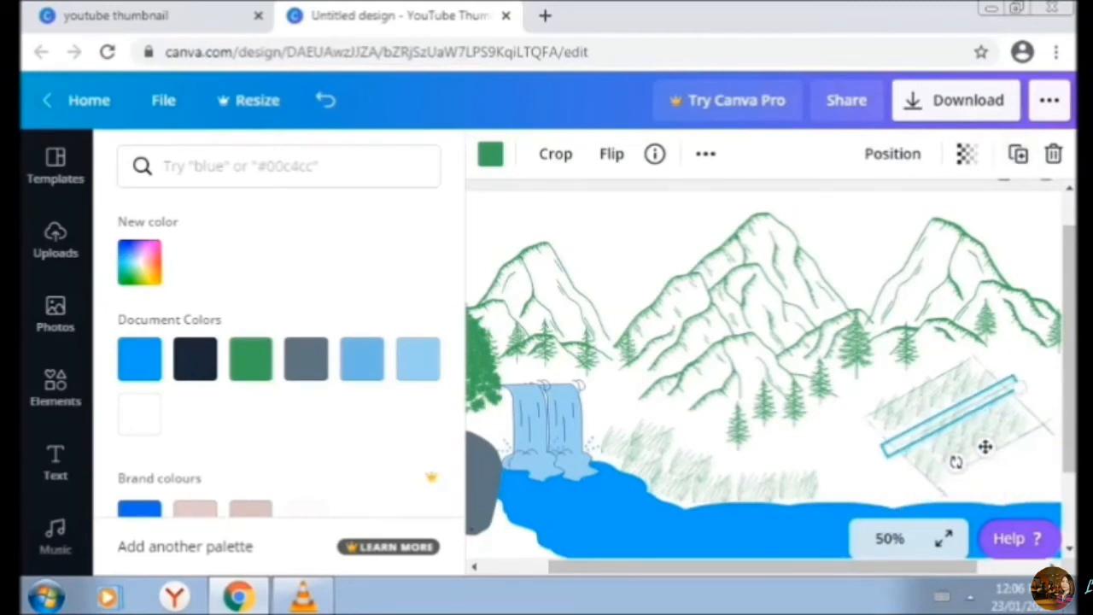
key("Up")
key("Up")
left_click(904, 452)
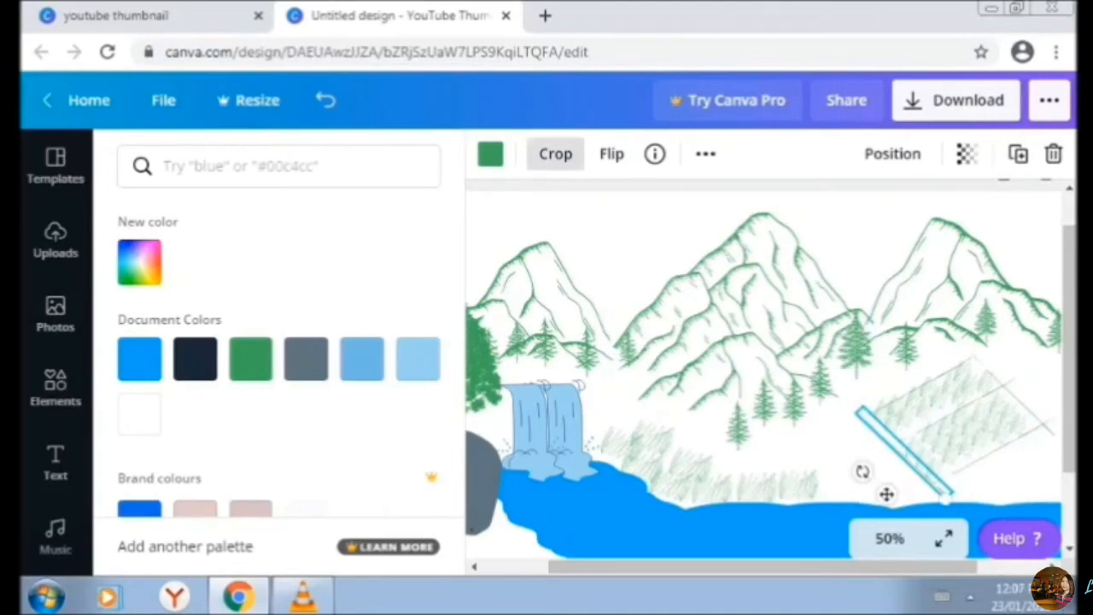
left_click(555, 154)
left_click(518, 153)
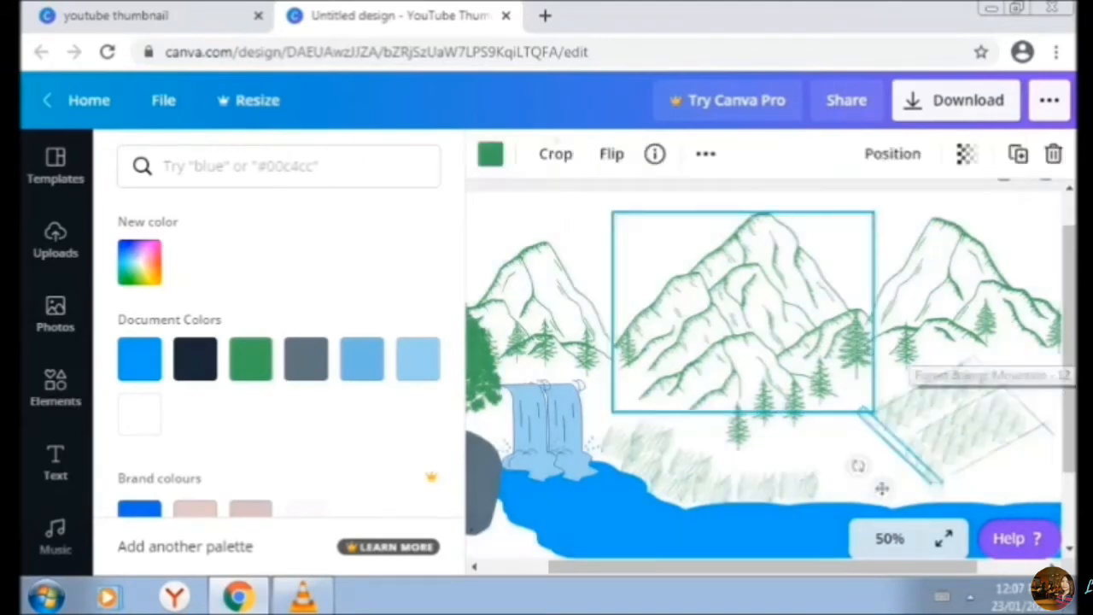
Delete the field's right edge line and replace it with a duplicate of the cropped left edge line
left_click(1012, 388)
left_click(1054, 154)
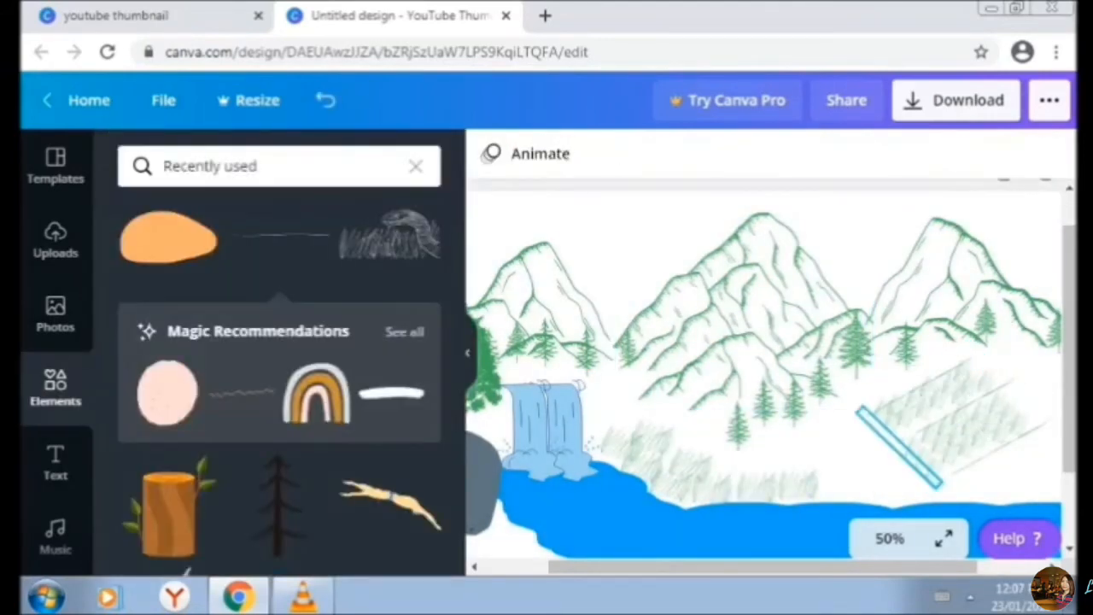
left_click(900, 449)
left_click(1017, 154)
left_click_drag(962, 391, 968, 384)
left_click(911, 456)
left_click_drag(911, 457, 963, 386)
Find the bare tree graphic among the recently used elements and add it to the page
left_click(794, 402)
left_click(969, 384)
scroll(279, 393, "down", 5)
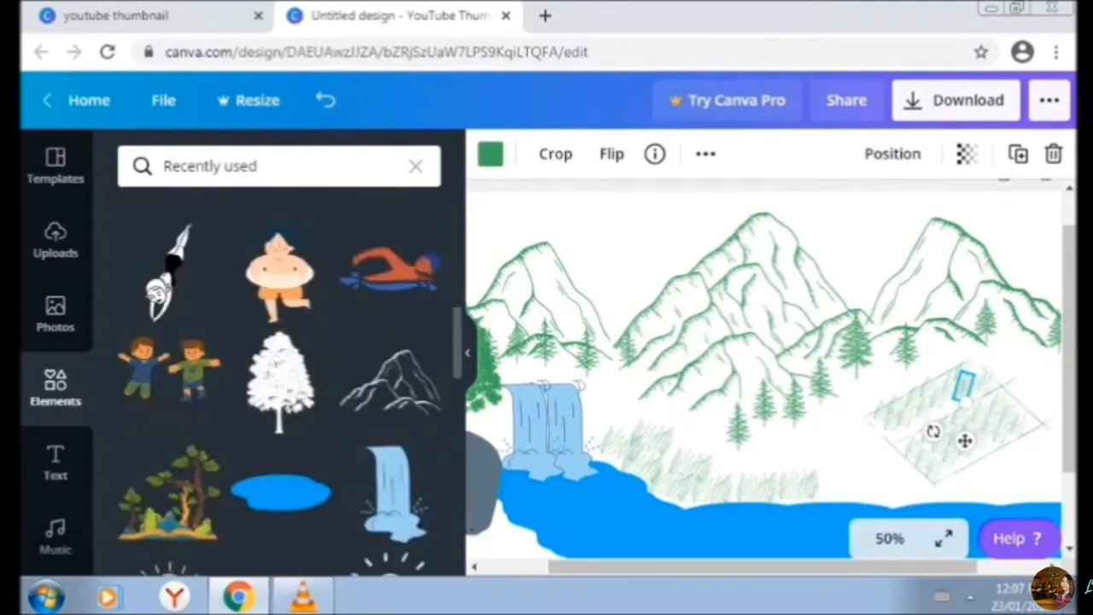
scroll(279, 392, "down", 5)
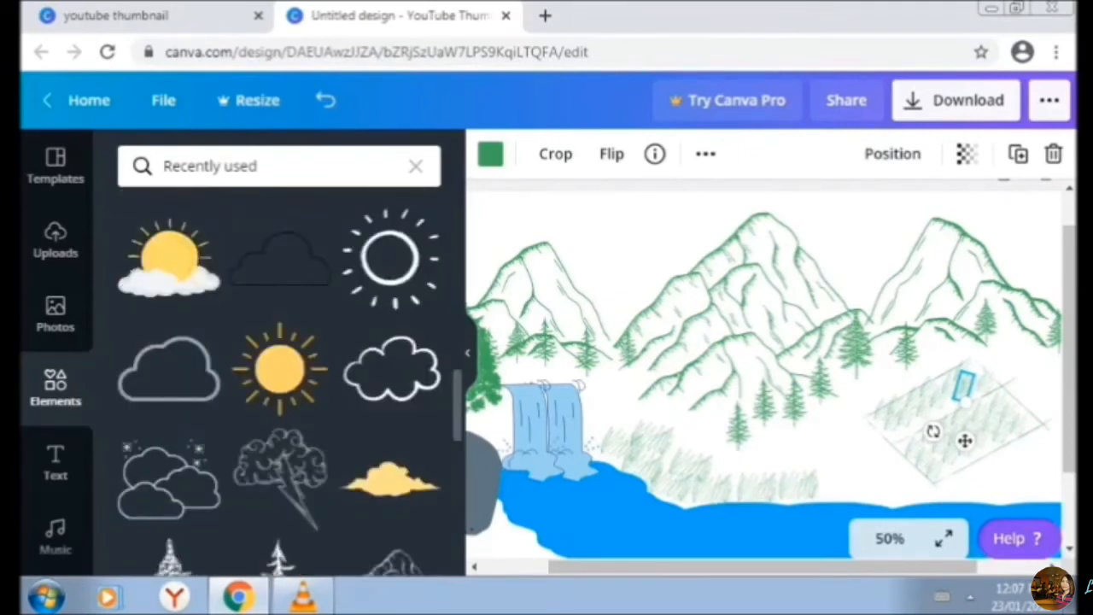
scroll(279, 393, "up", 5)
scroll(280, 393, "up", 5)
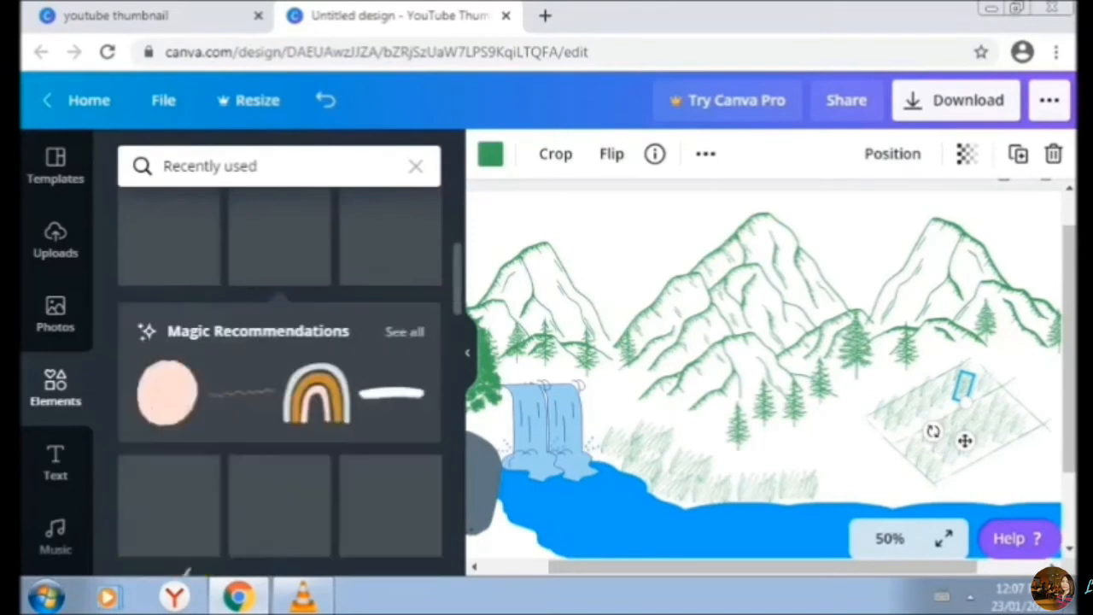
scroll(279, 393, "up", 3)
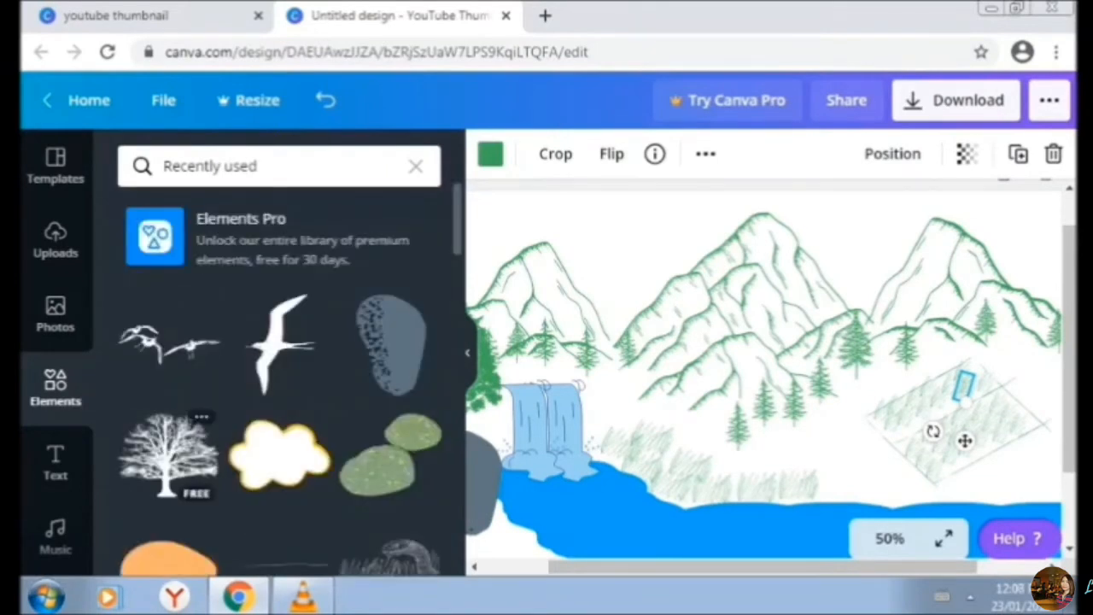
left_click(169, 455)
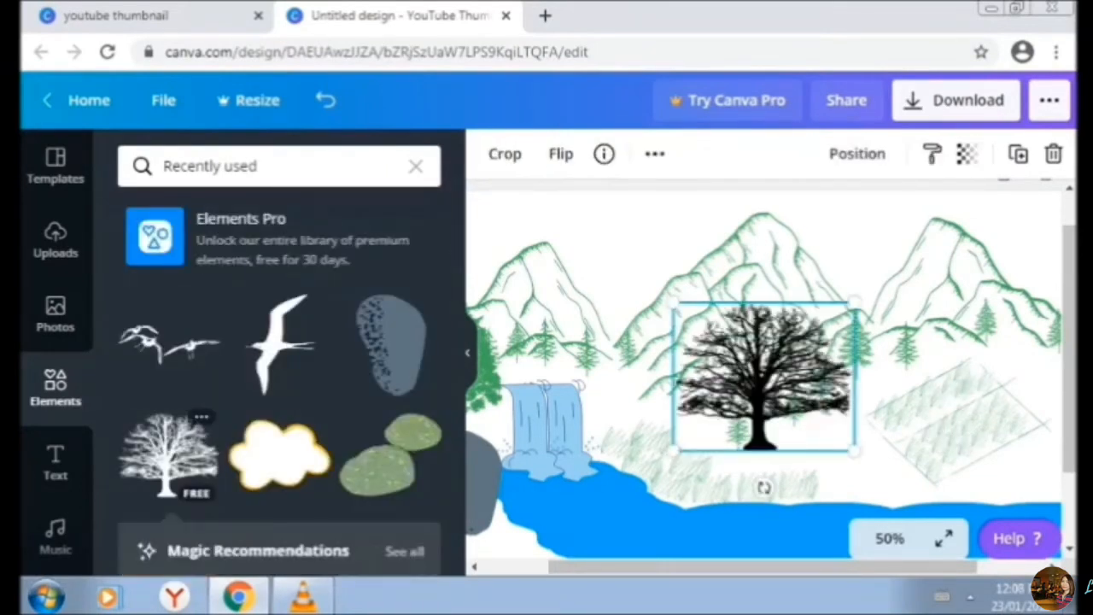
Place the bare tree at the page's right edge beside the field, shrink it slightly and recolour it green
left_click(889, 538)
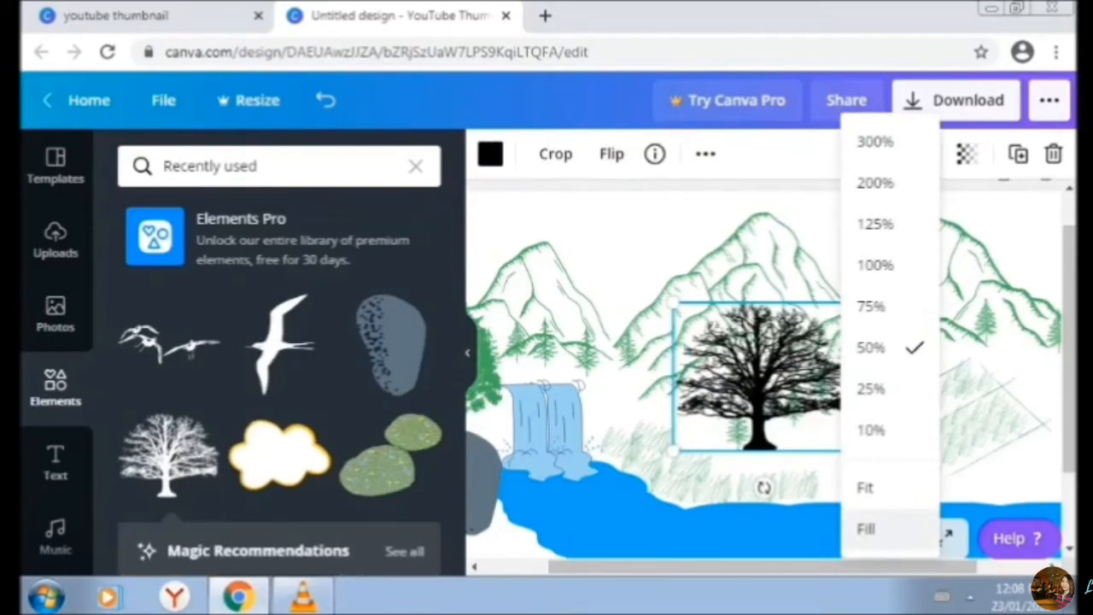
left_click(865, 529)
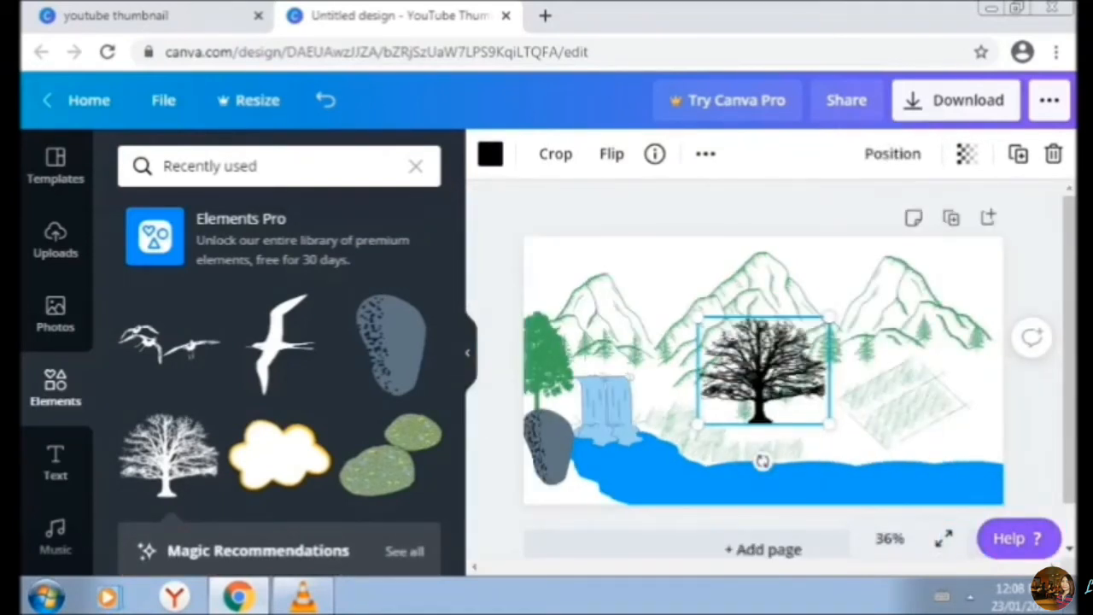
left_click_drag(763, 371, 991, 406)
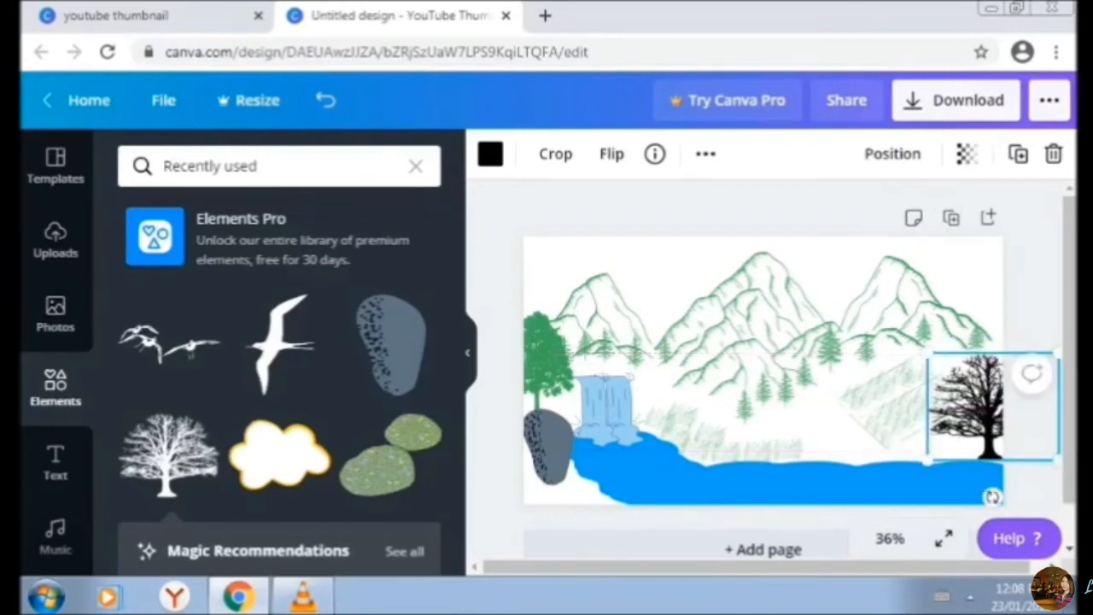
left_click_drag(928, 356, 943, 367)
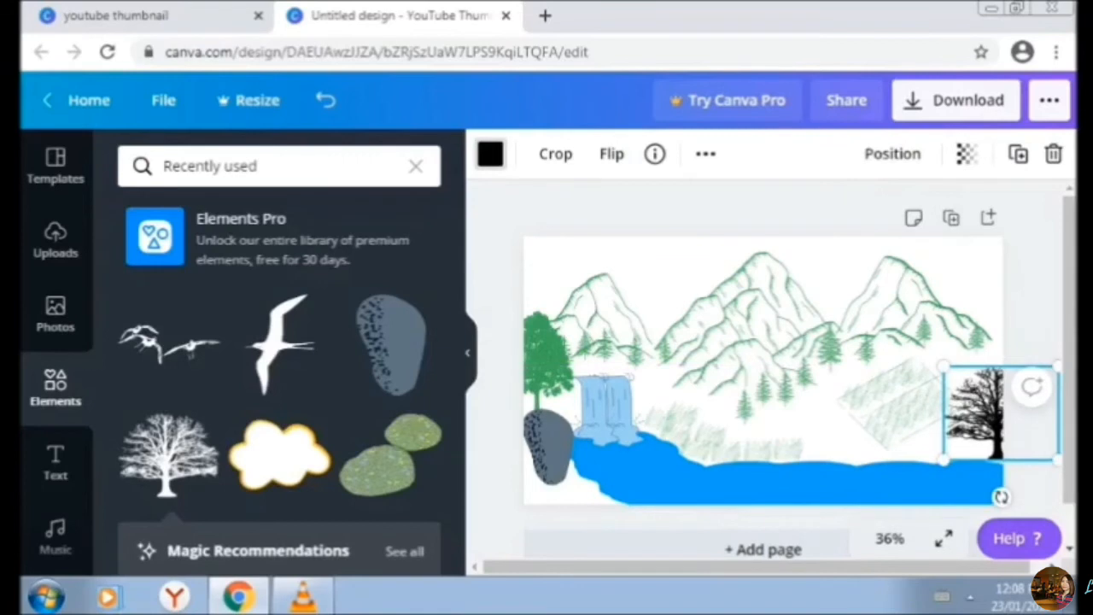
left_click(490, 154)
left_click(306, 358)
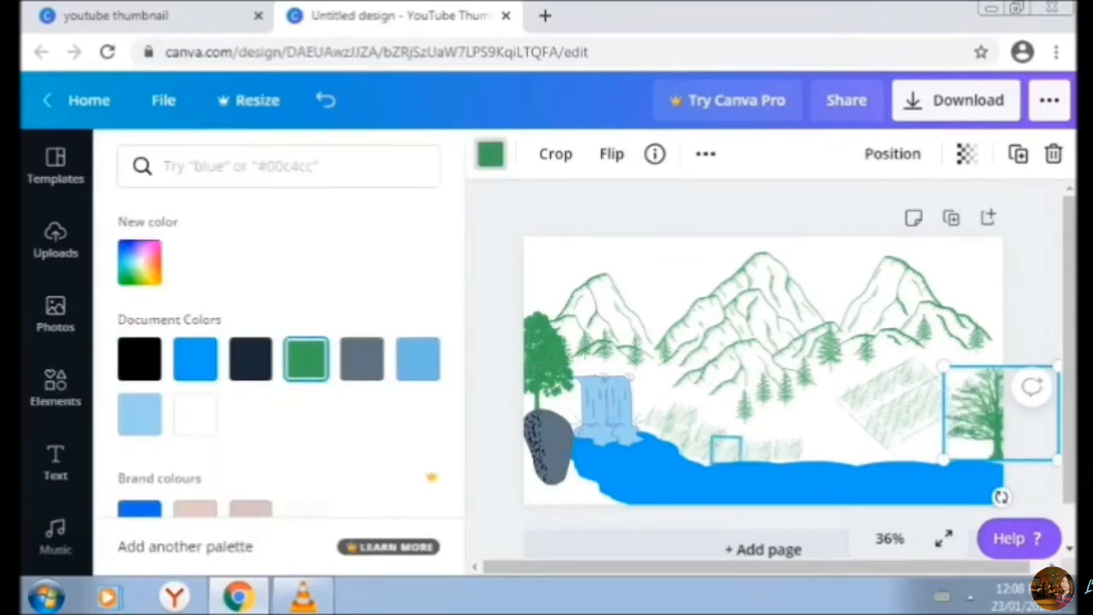
Duplicate a grass patch on the riverbank and place the copy in the page's lower-left corner below the rock
left_click(725, 449)
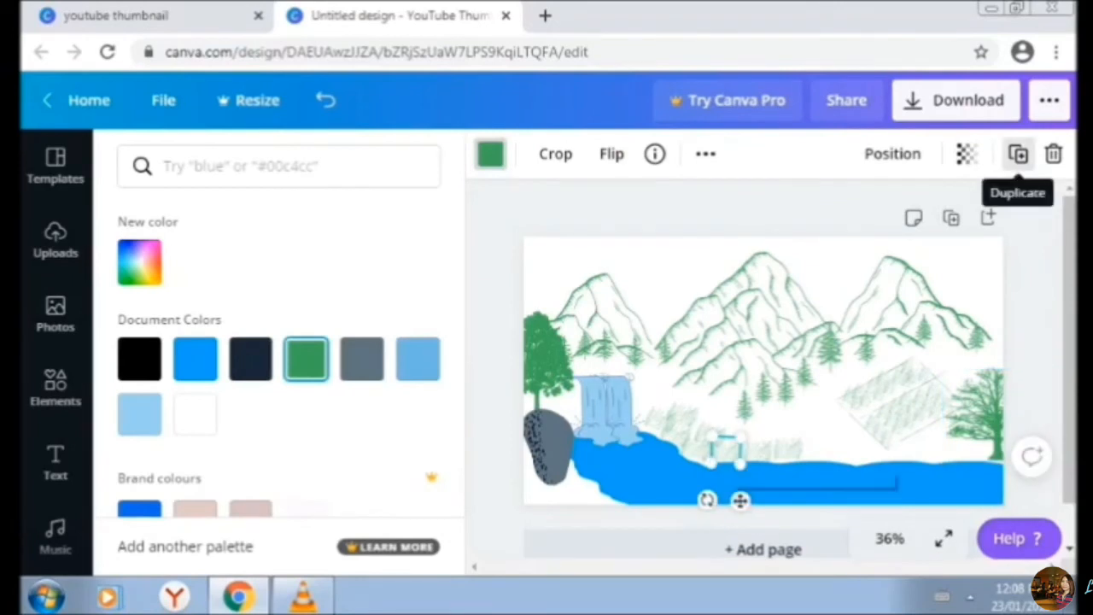
left_click(1018, 154)
mouse_move(733, 456)
left_mouse_down()
mouse_move(588, 504)
mouse_move(540, 490)
left_mouse_up()
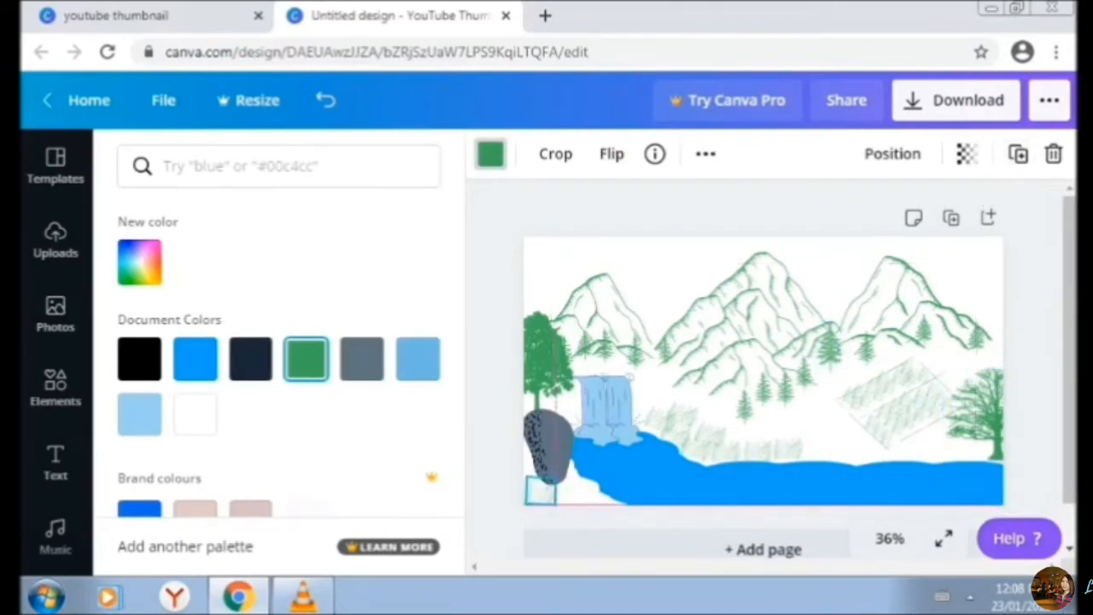
Duplicate the grass patch below the rock and place the copy beside it at the river's edge
left_click(1017, 154)
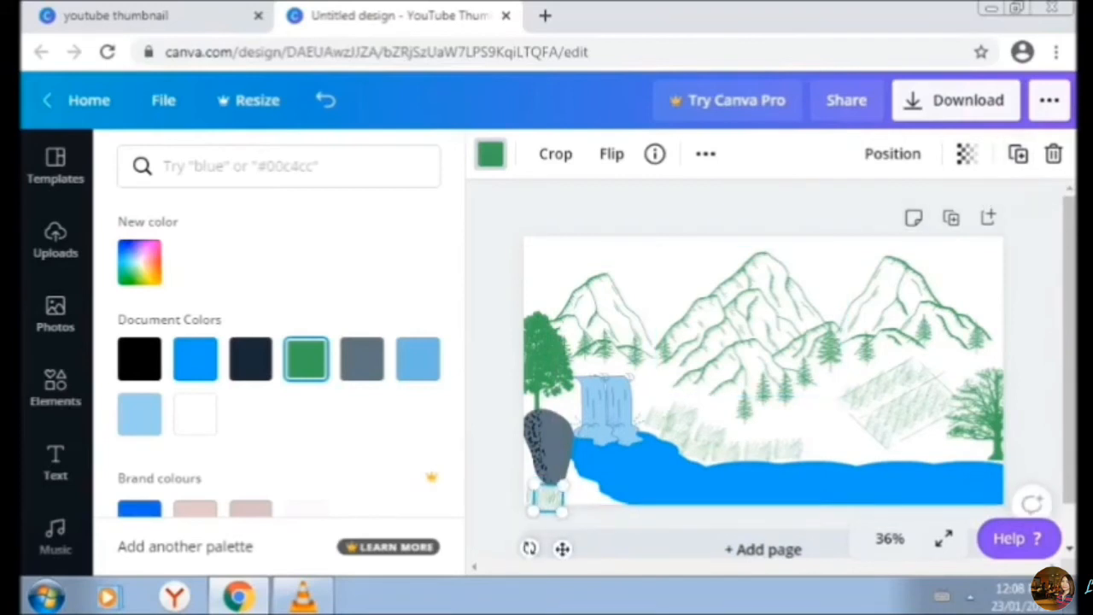
left_click_drag(548, 497, 575, 491)
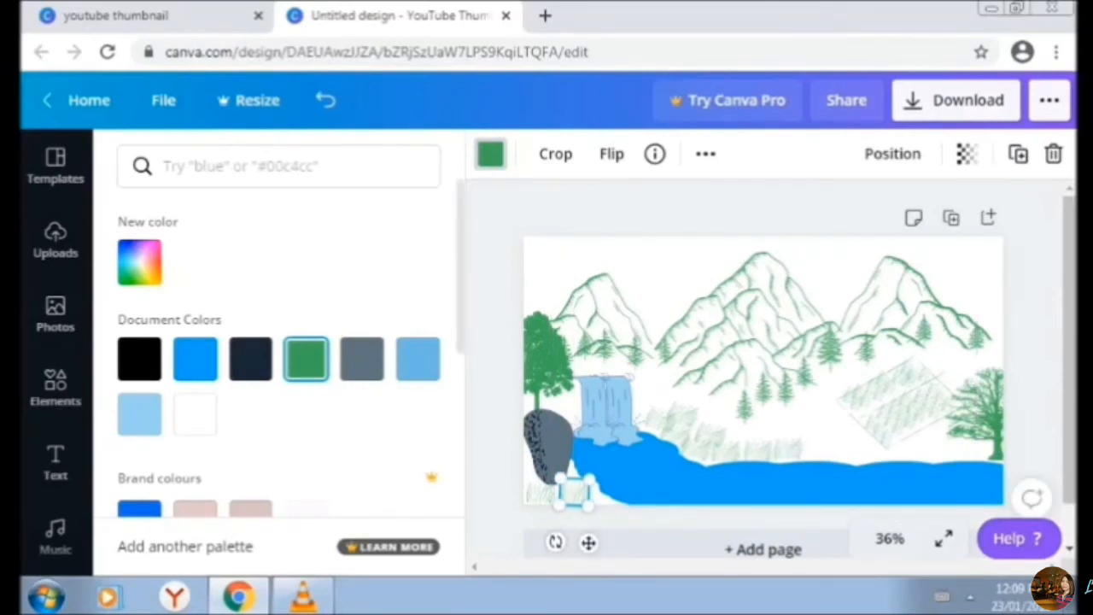
Add the recently used orange-outlined cloud, recolour its outline light blue, shrink it and place it in the page's upper-left corner
left_click(55, 388)
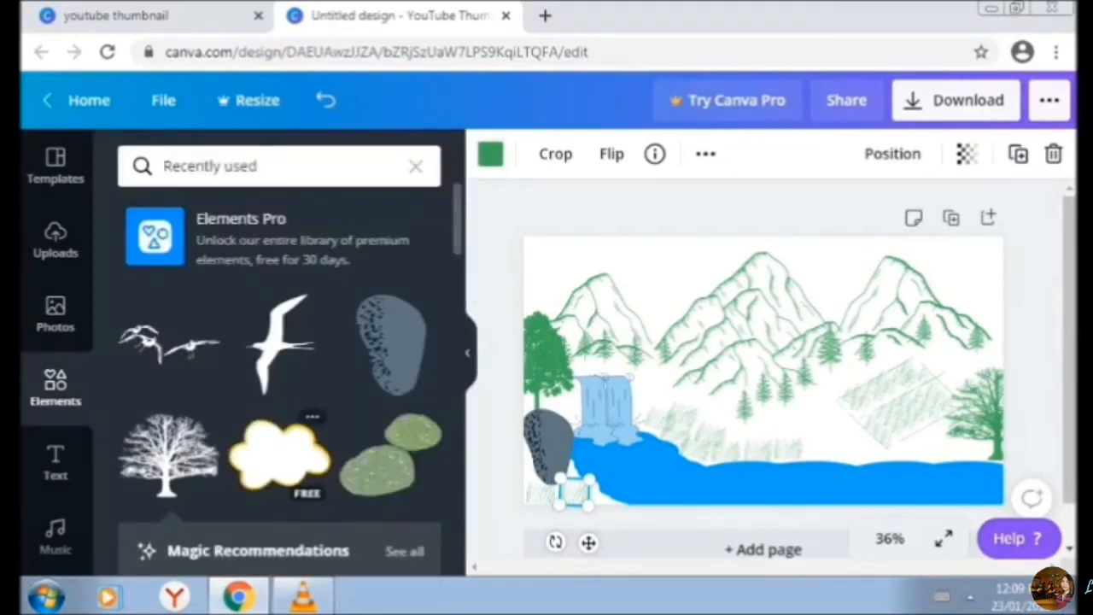
left_click(280, 452)
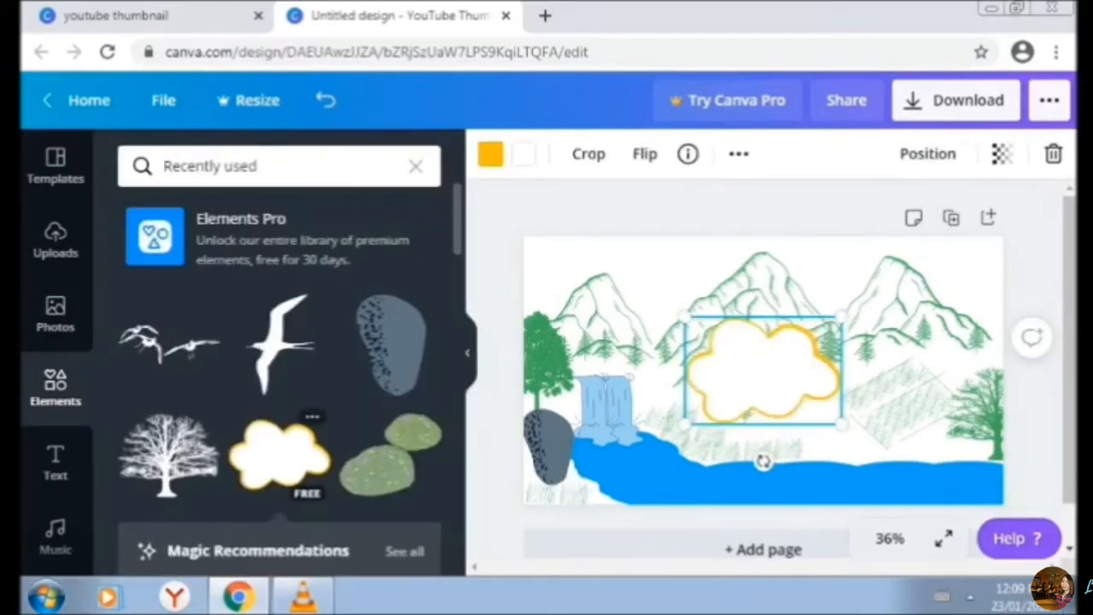
left_click(490, 153)
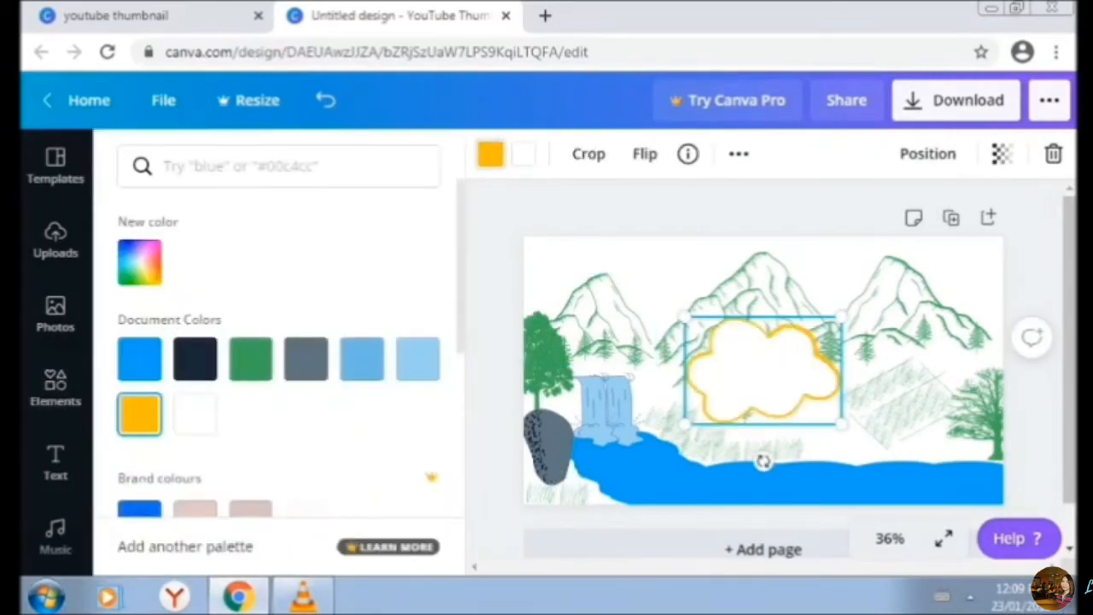
left_click(418, 359)
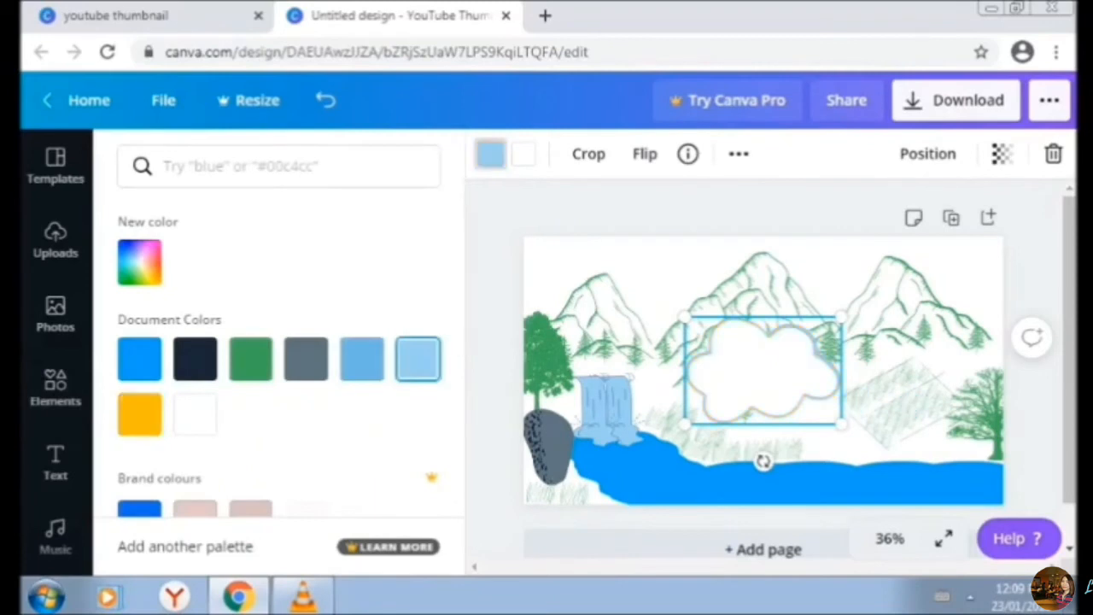
left_click_drag(841, 423, 545, 272)
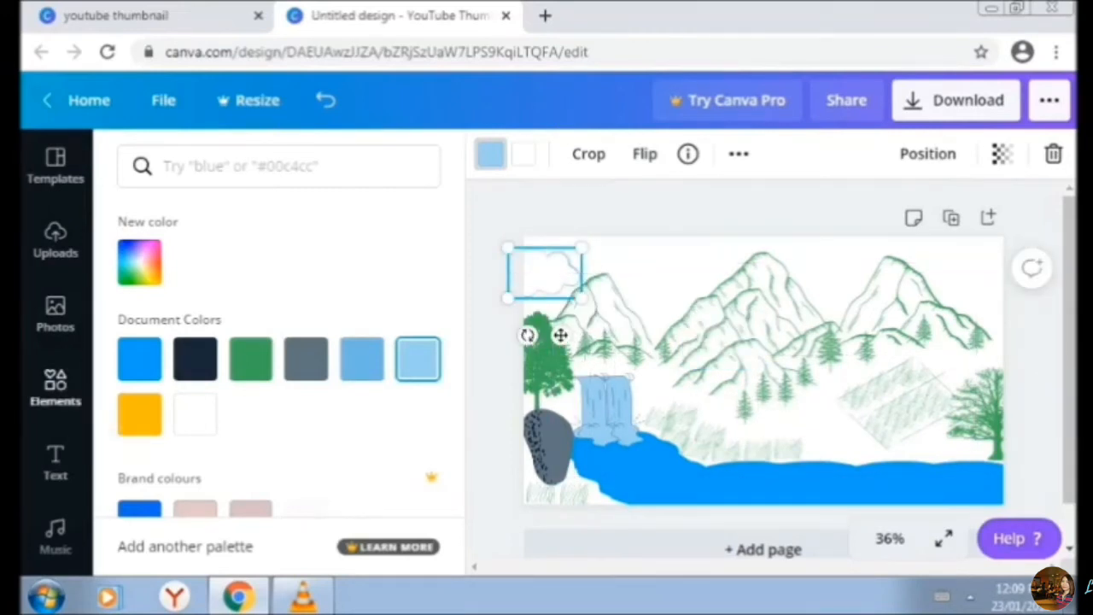
Find the sun-and-cloud graphic among the recently used elements and add it to the page
left_click(57, 389)
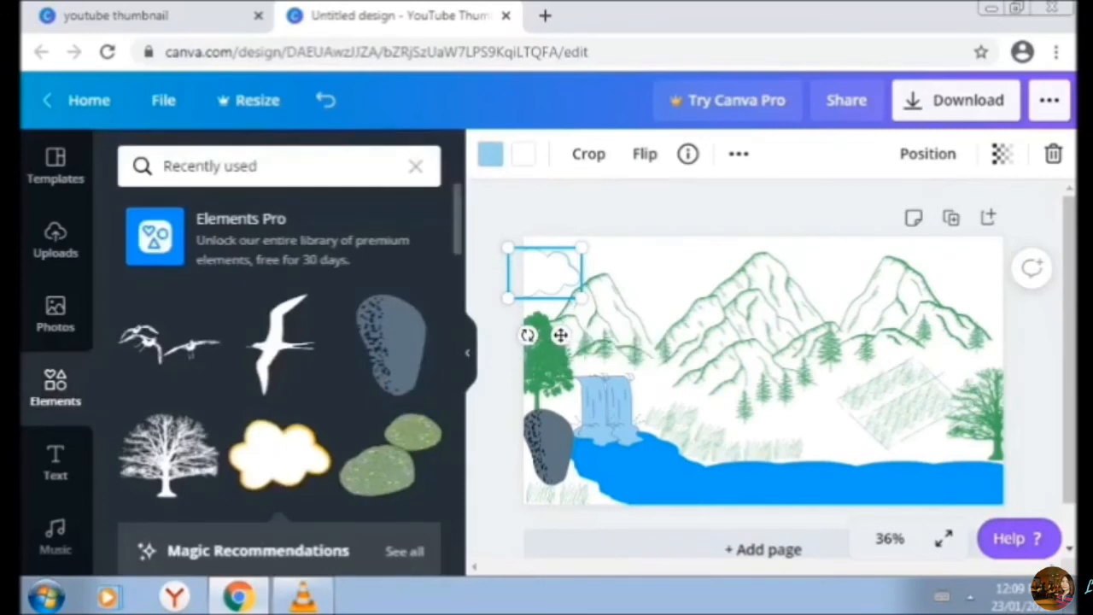
scroll(279, 358, "down", 10)
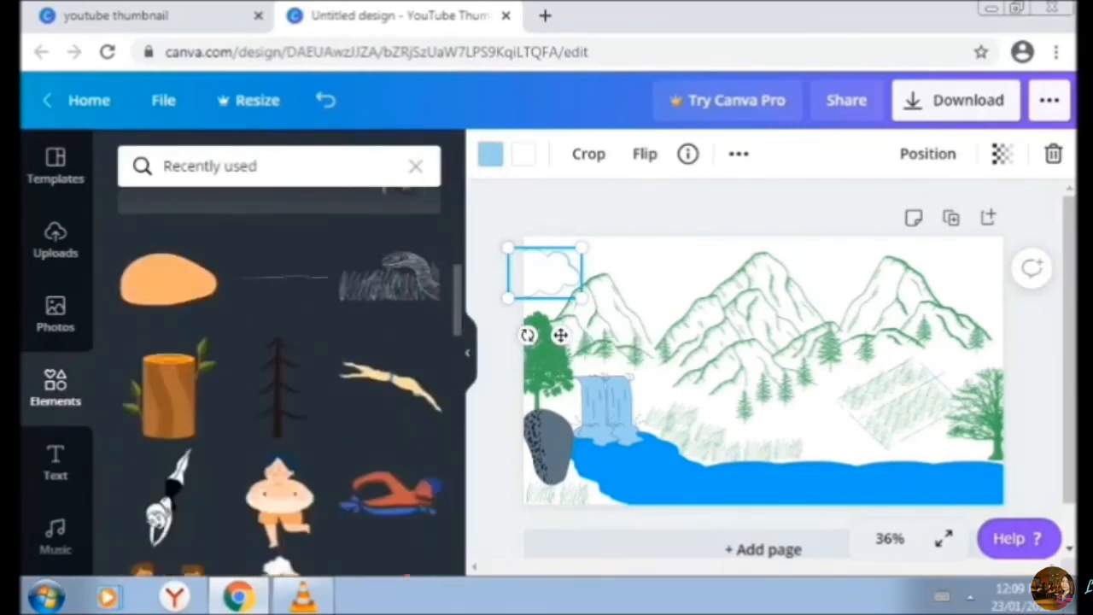
scroll(279, 358, "down", 5)
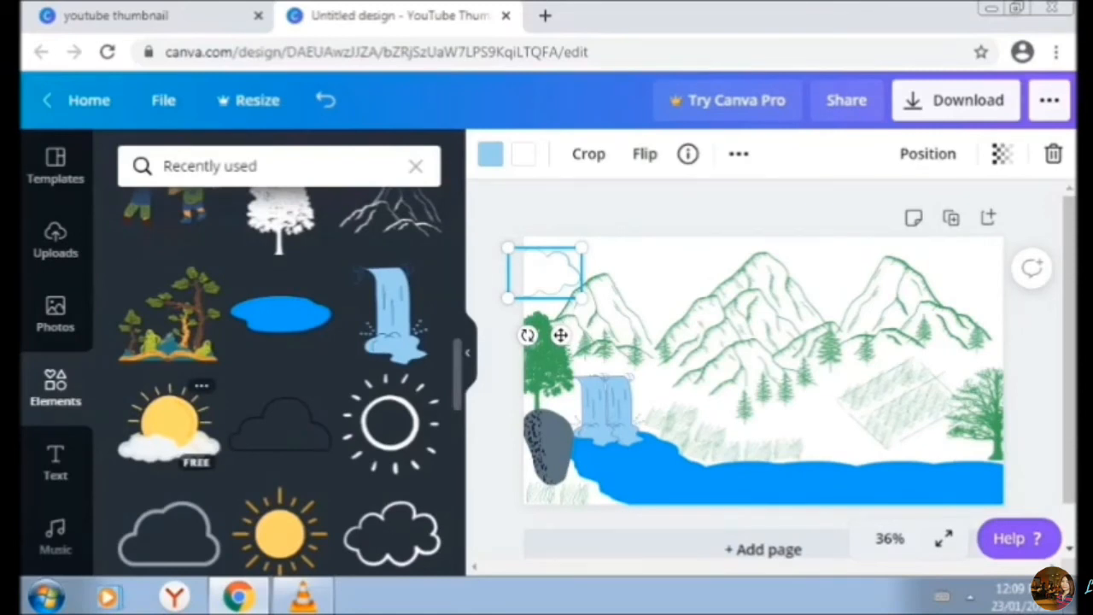
left_click(169, 423)
Shrink the sun graphic, place it in the sky between the left and middle mountains, and recolour its grey cloud shading light blue
left_click_drag(830, 421, 772, 376)
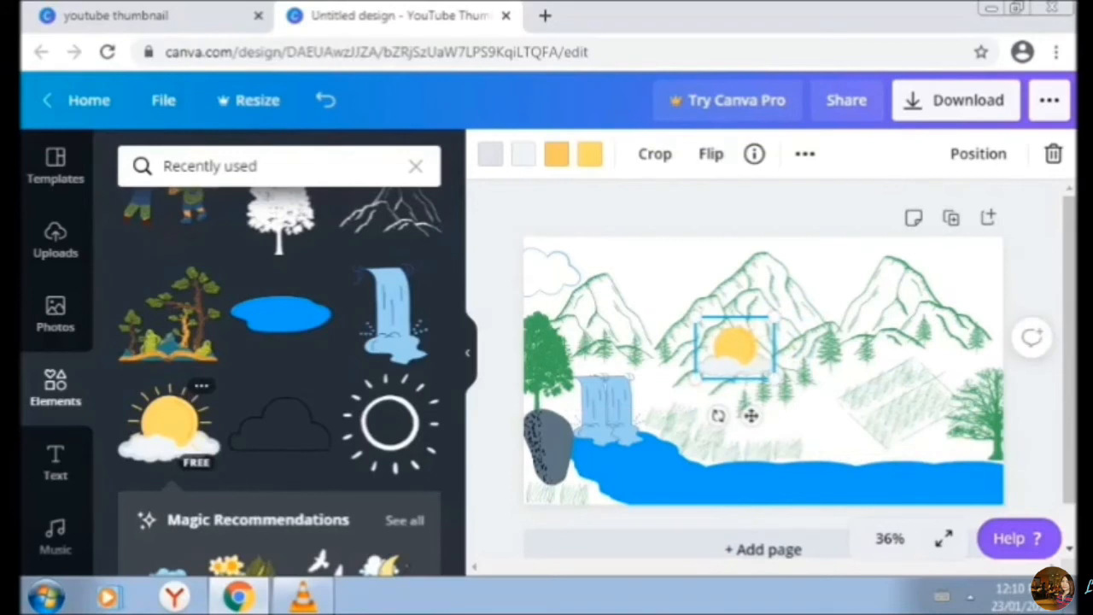
left_click_drag(750, 416, 681, 351)
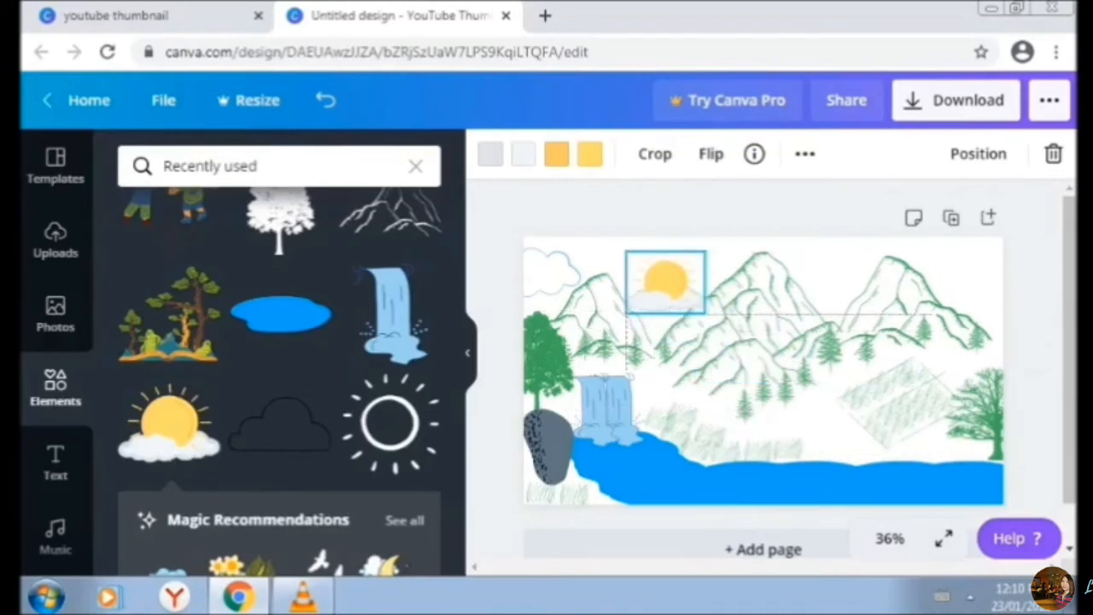
left_click_drag(651, 271, 655, 256)
left_click_drag(709, 297, 700, 290)
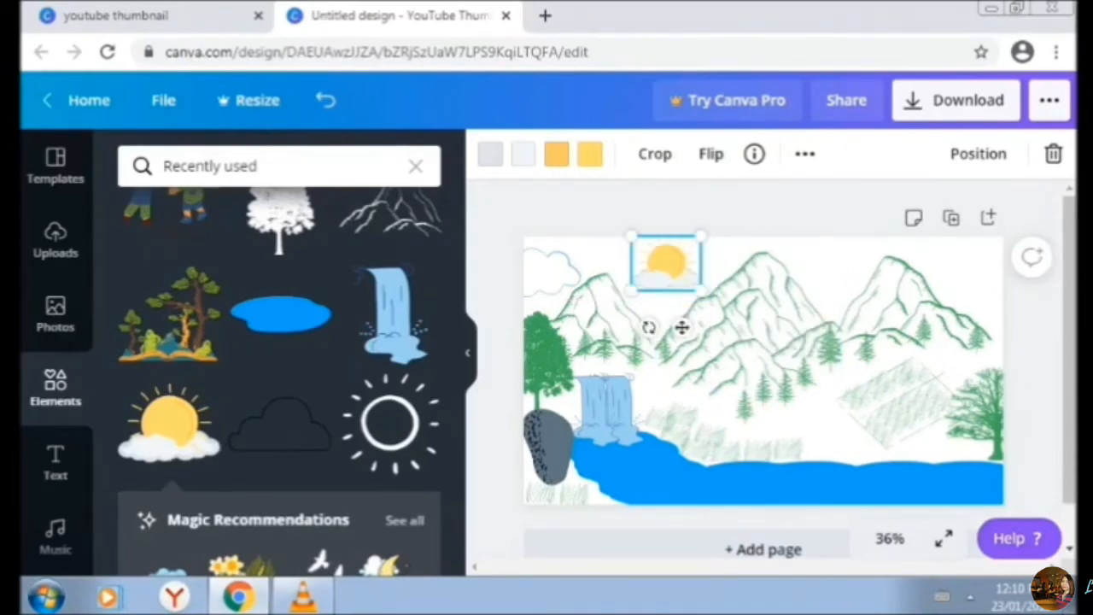
left_click_drag(681, 327, 681, 334)
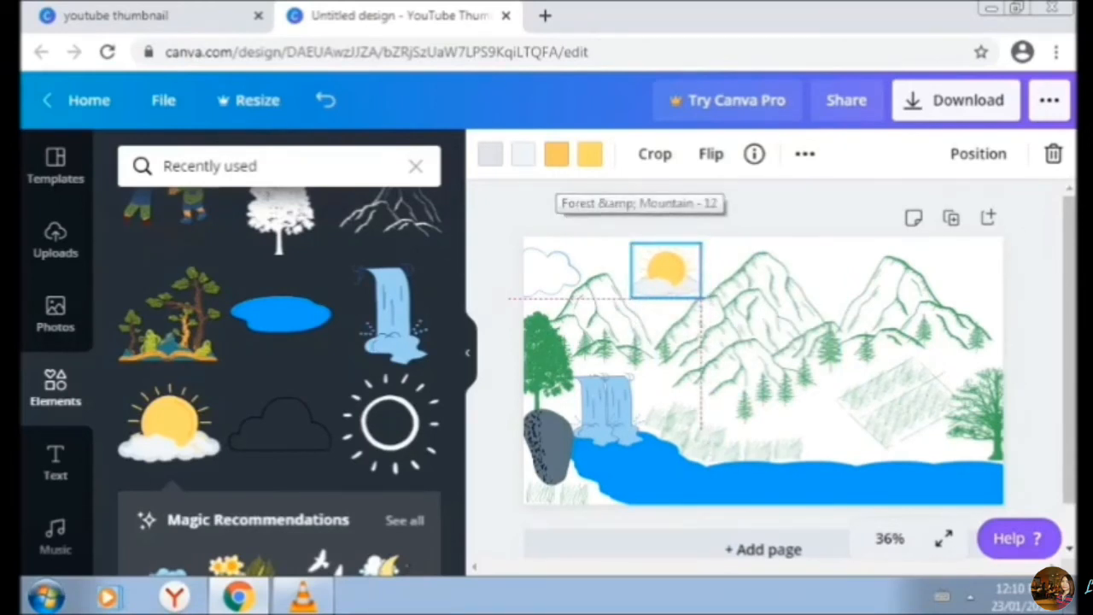
left_click(490, 154)
left_click(417, 359)
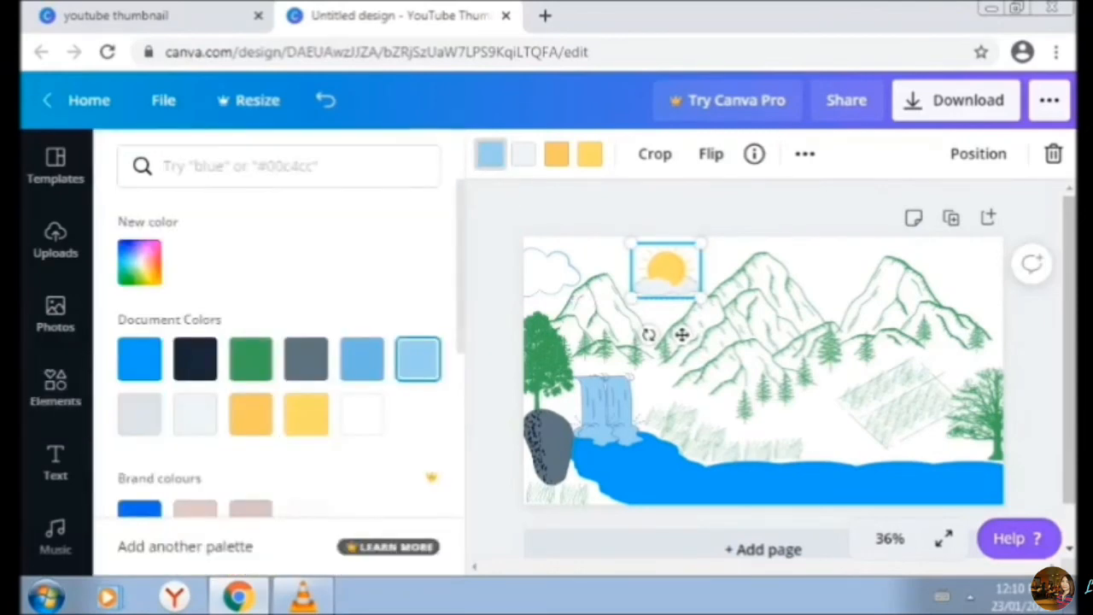
Add the recently used white cloud outline, recolour it light blue, shrink it and place it between the middle and right mountain peaks
left_click(56, 387)
scroll(392, 423, "down", 3)
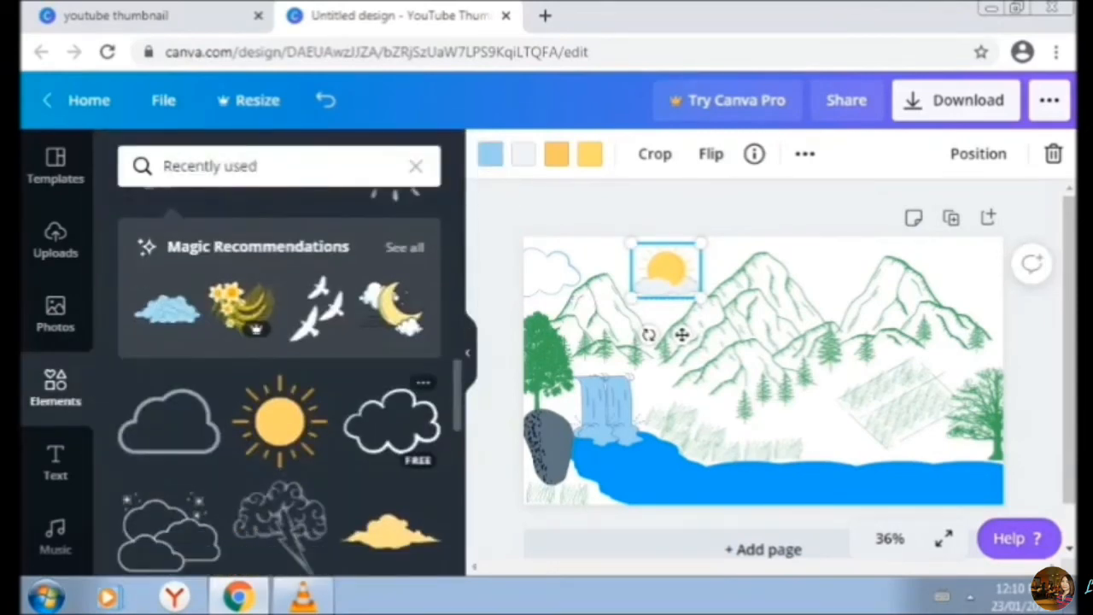
left_click(763, 375)
left_click(490, 155)
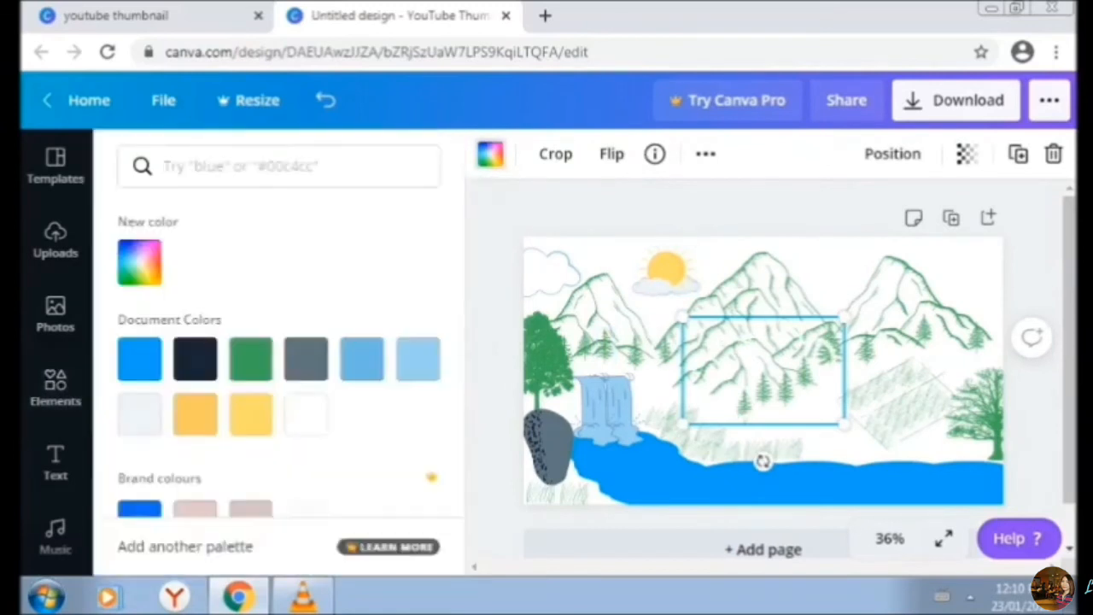
left_click(417, 358)
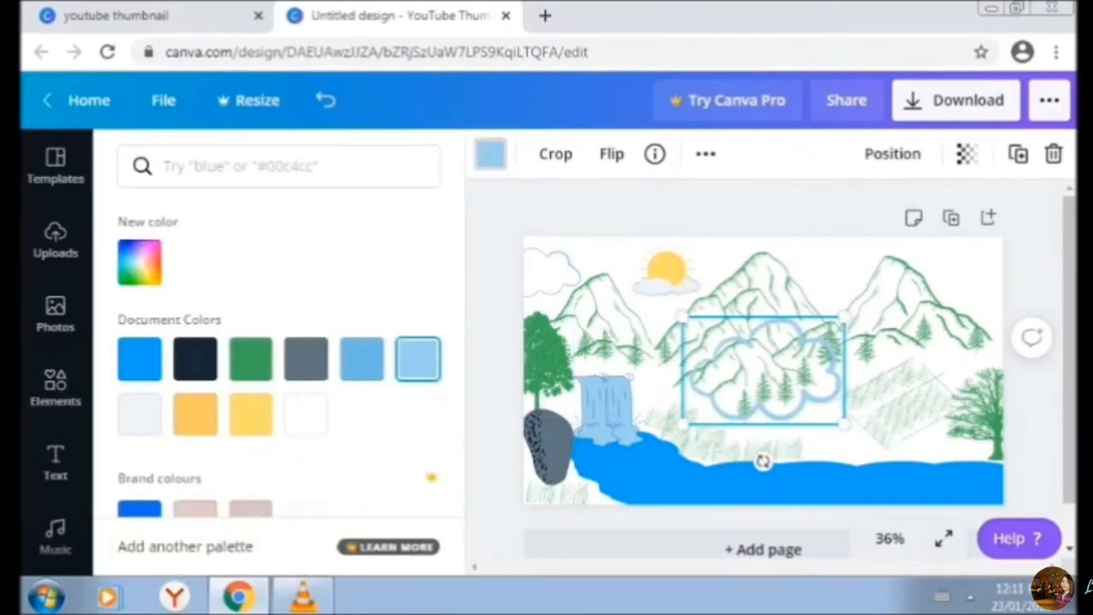
left_click_drag(683, 423, 837, 280)
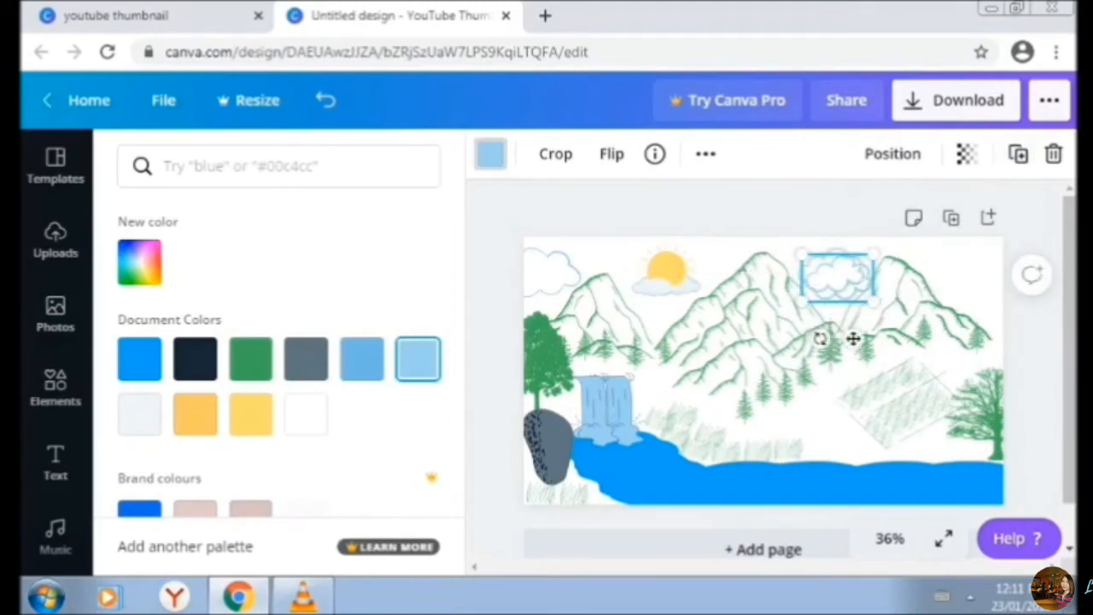
Duplicate the cloud outline, flip the copy horizontally, and place it at a smaller size in the page's upper-right corner
left_click(611, 154)
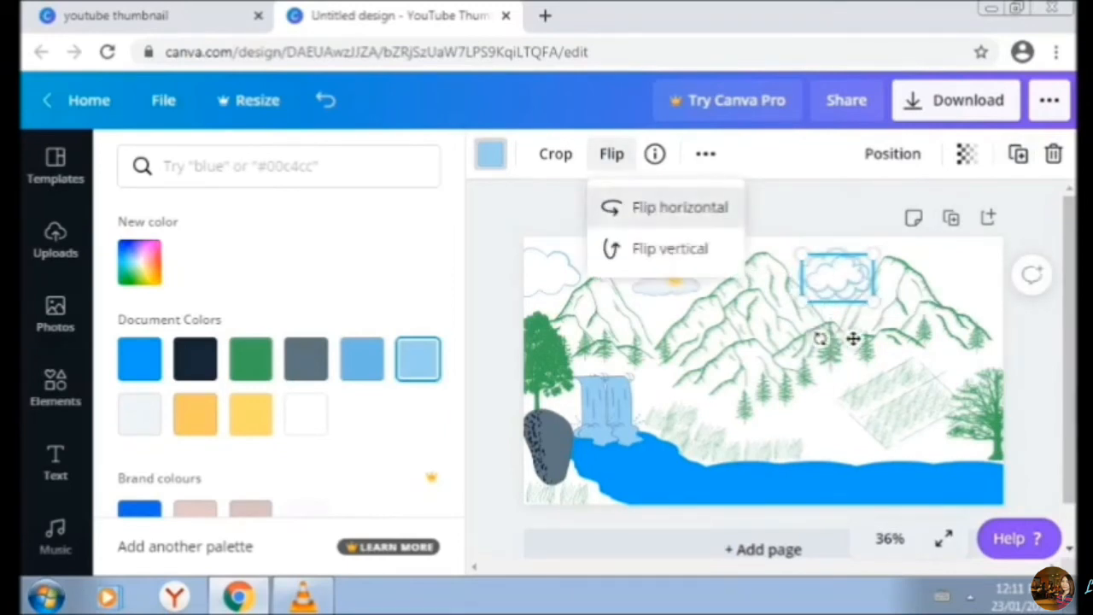
left_click(679, 207)
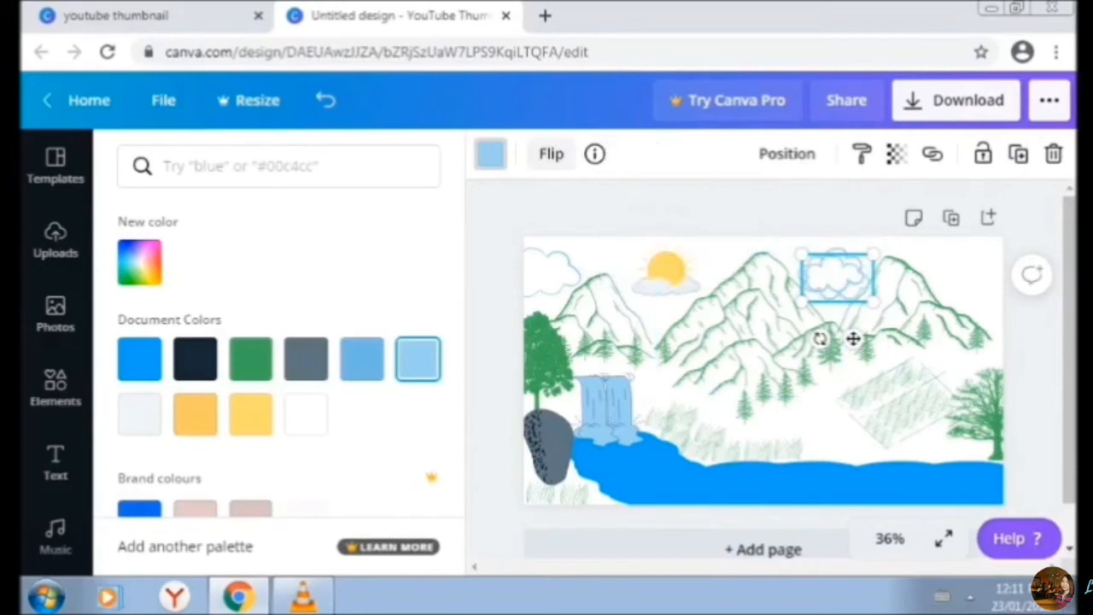
left_click_drag(852, 339, 979, 326)
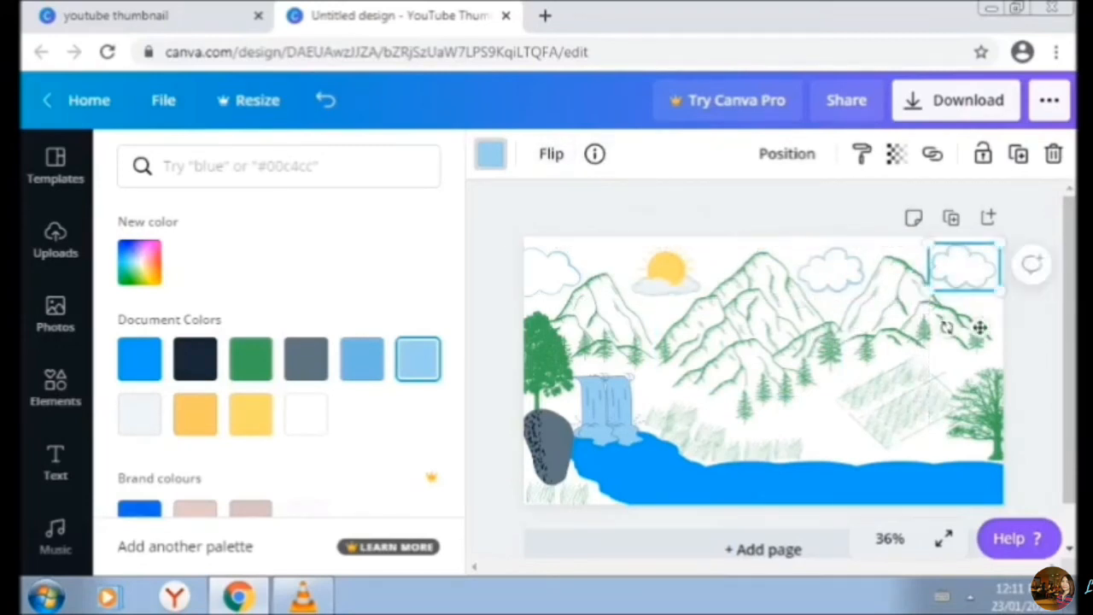
left_click_drag(930, 291, 955, 271)
key("Left")
key("Left")
key("Left")
key("Left")
key("Left")
key("Left")
key("Left")
key("Left")
key("Left")
key("Left")
key("Left")
key("Left")
key("Left")
key("Left")
key("Left")
key("Left")
key("Left")
key("Left")
key("Left")
key("Left")
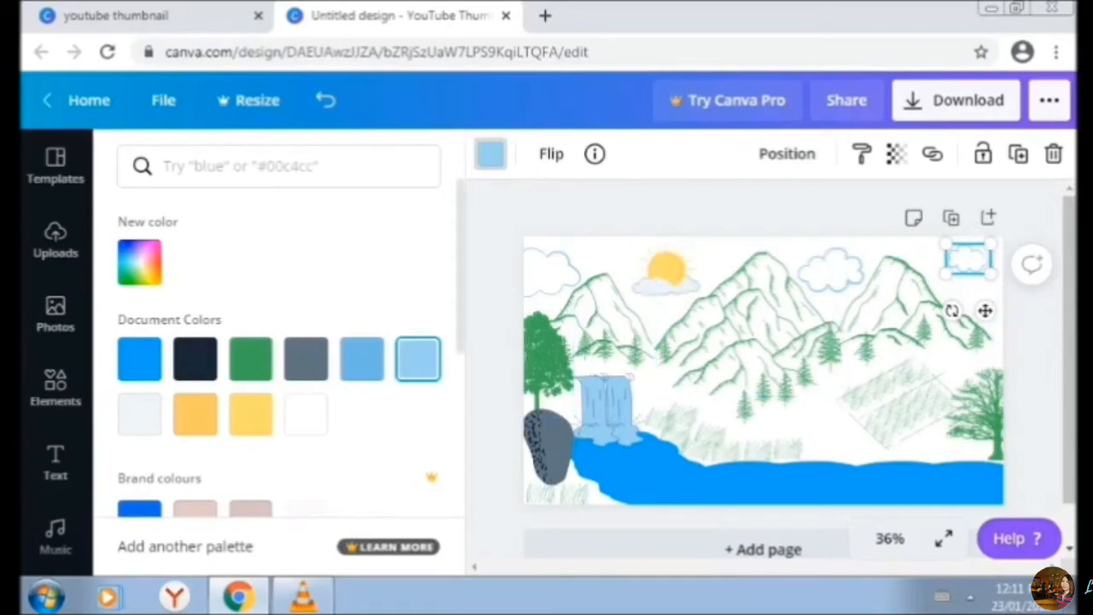
Find the swimmer graphic among the recently used elements, add it, shrink it and place it in the river just past the waterfall
left_click(55, 388)
scroll(280, 380, "down", 3)
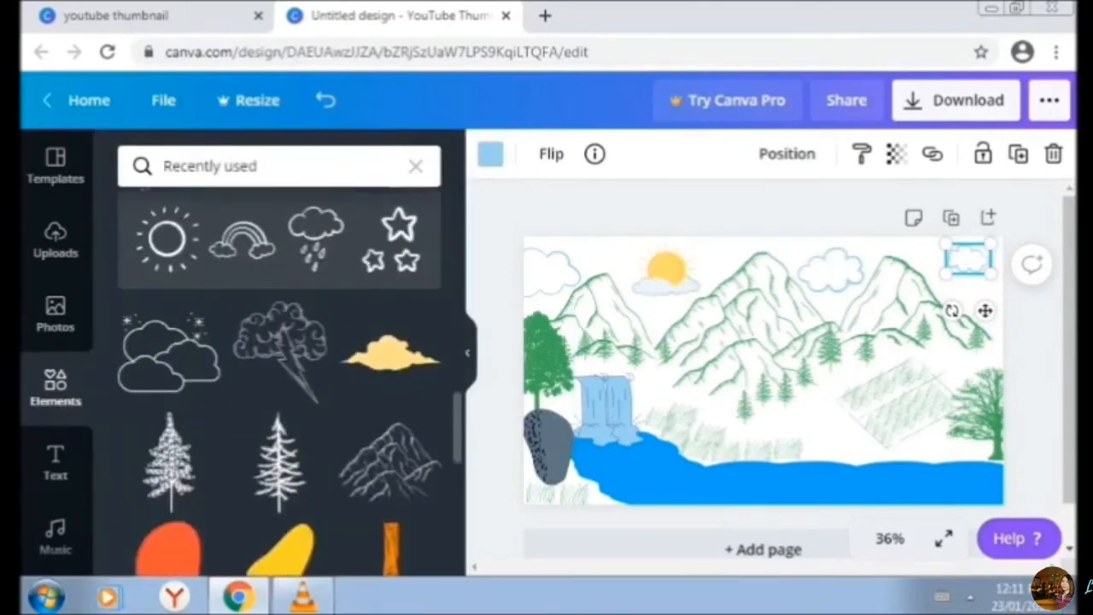
scroll(280, 380, "up", 4)
scroll(280, 380, "up", 3)
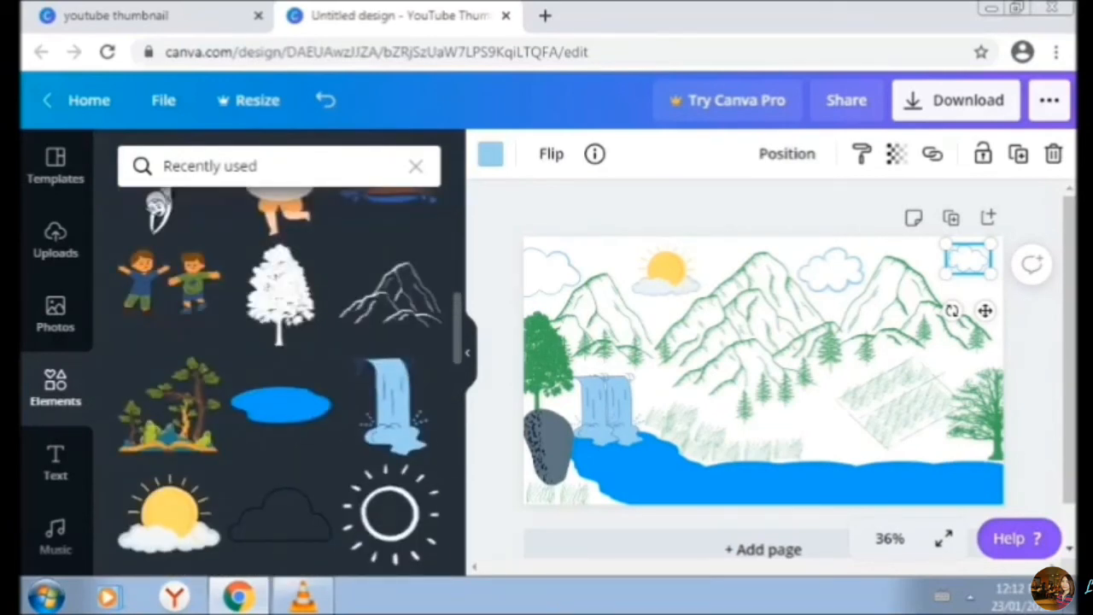
scroll(290, 380, "up", 3)
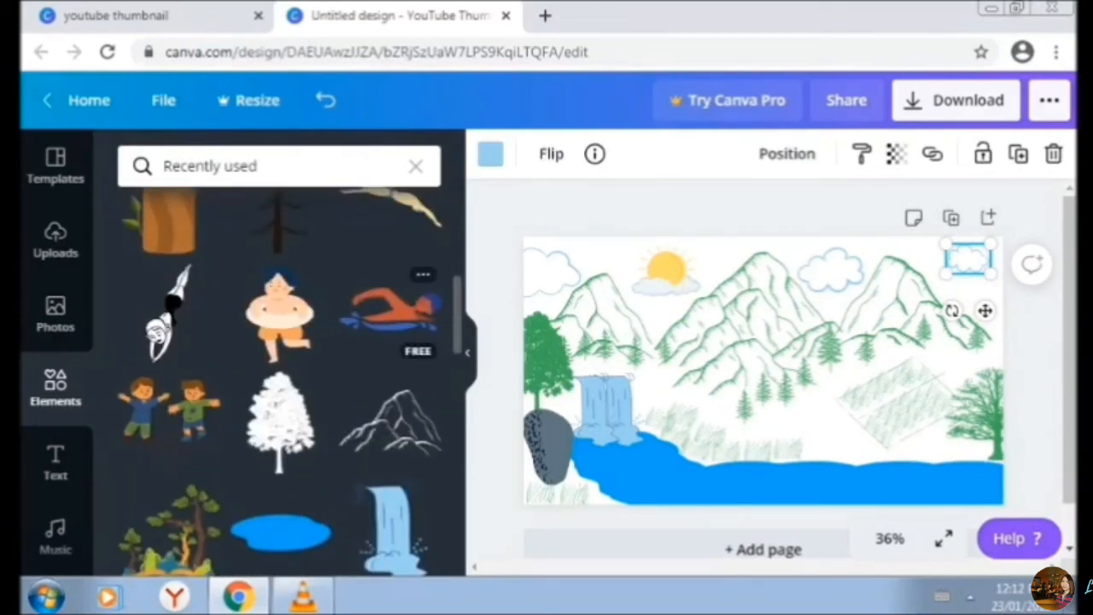
left_click(391, 311)
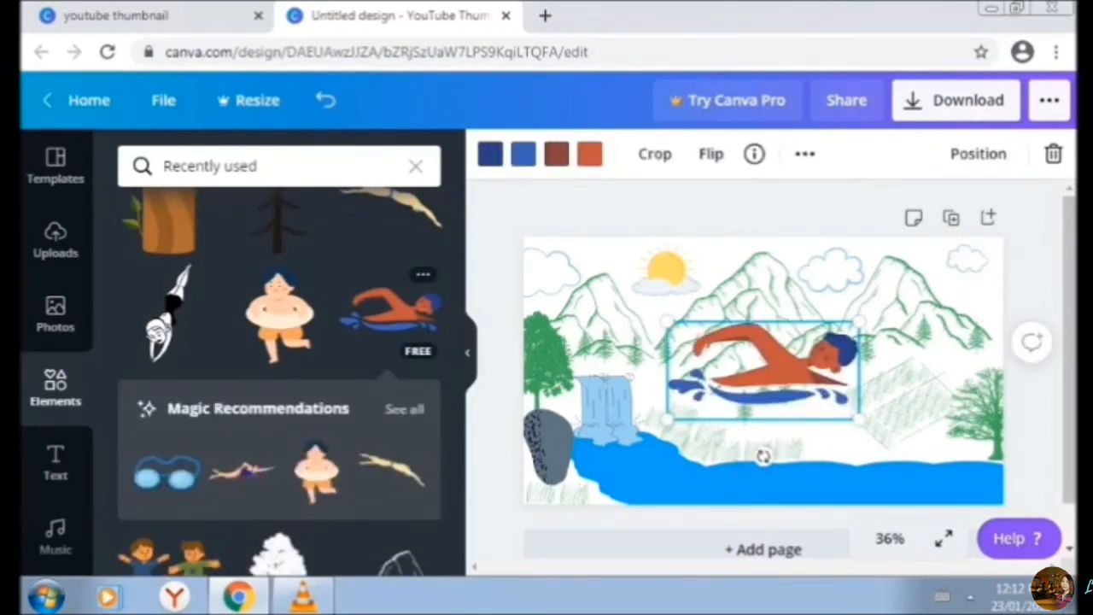
left_click_drag(859, 322, 721, 394)
left_click_drag(708, 457, 674, 516)
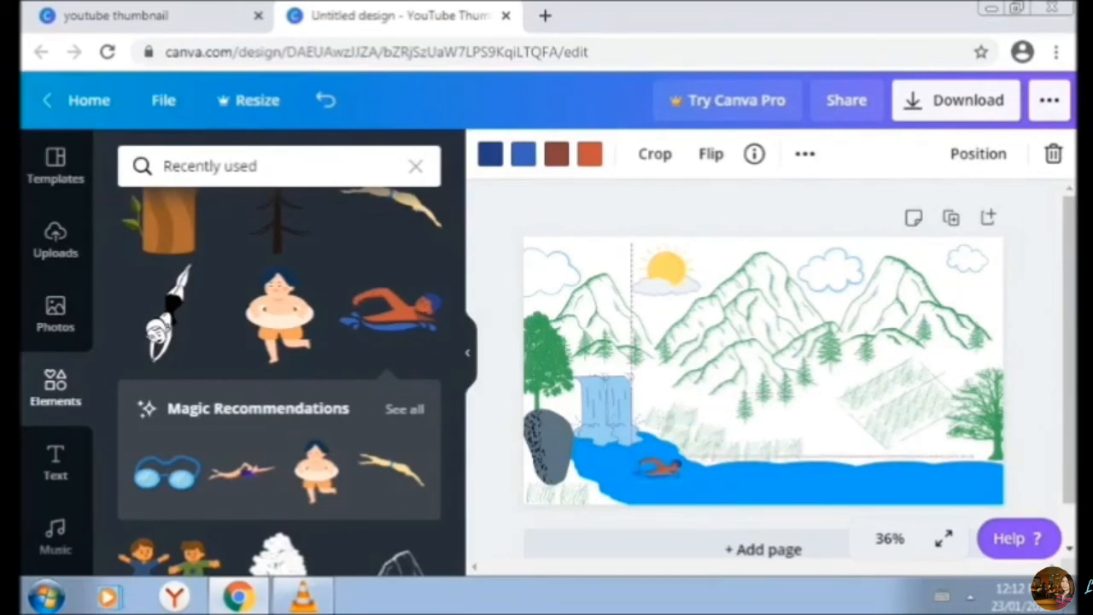
Recolour the swimmer's lighter blue part light blue and both skin tones dark navy, and place it smaller and lower in the river
left_click(524, 154)
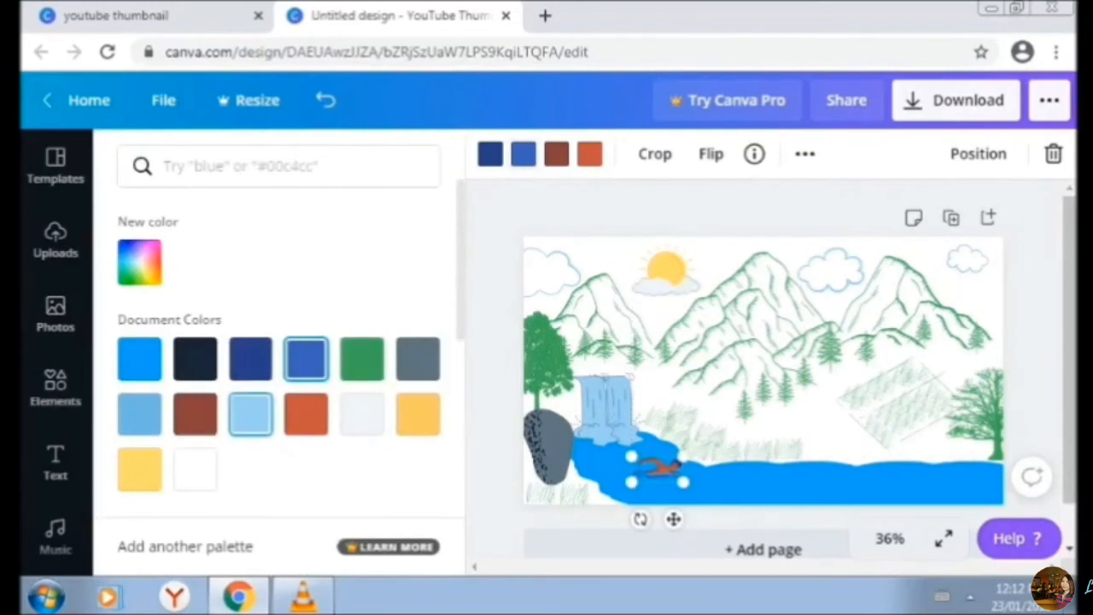
left_click(250, 414)
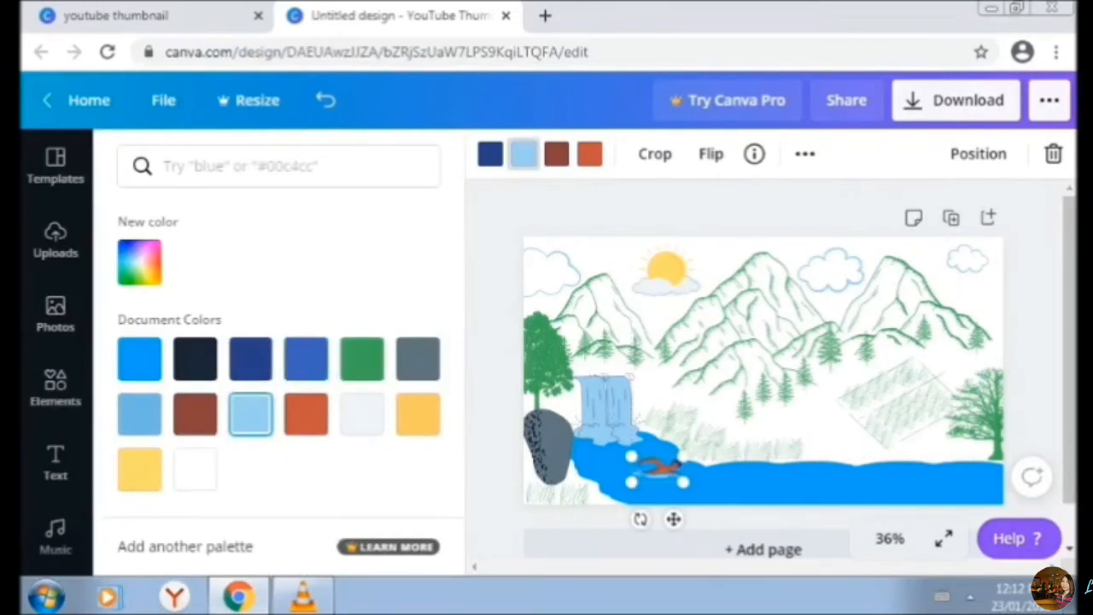
left_click(589, 153)
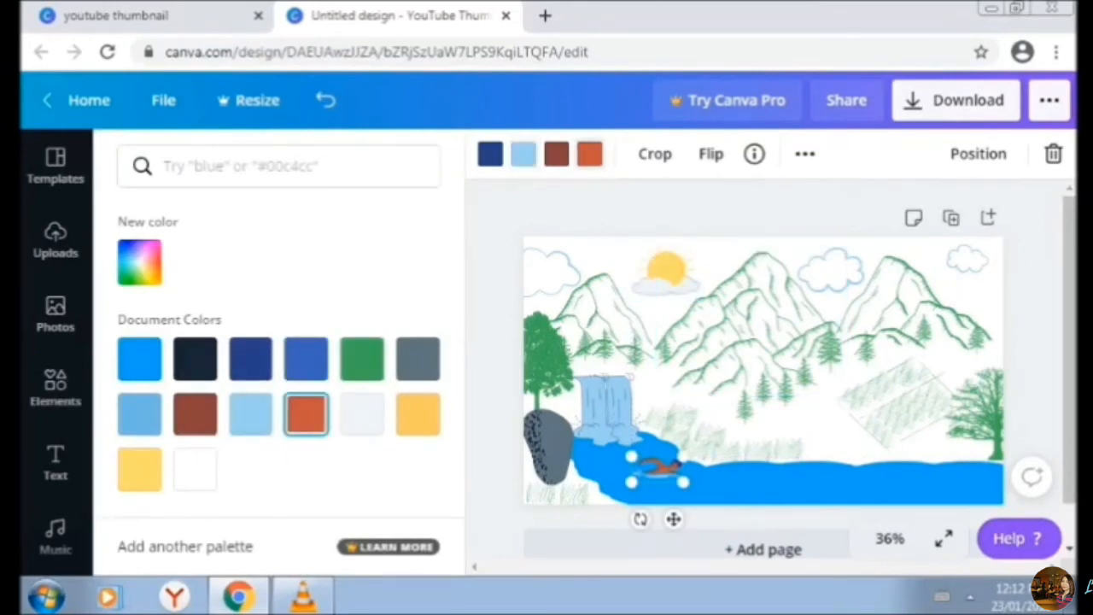
left_click(195, 359)
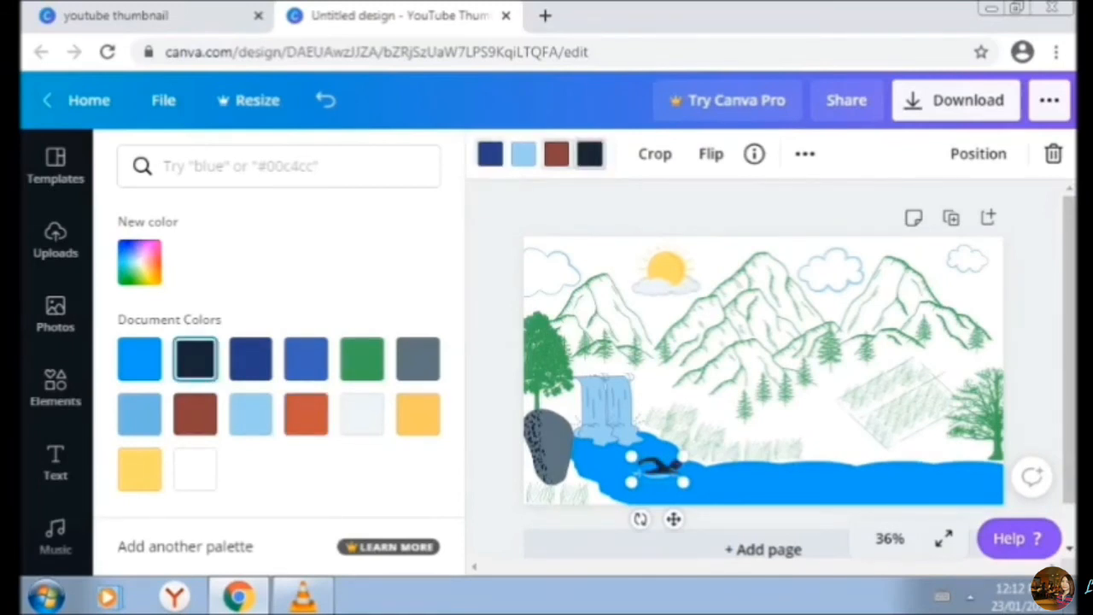
left_click(555, 154)
left_click(194, 359)
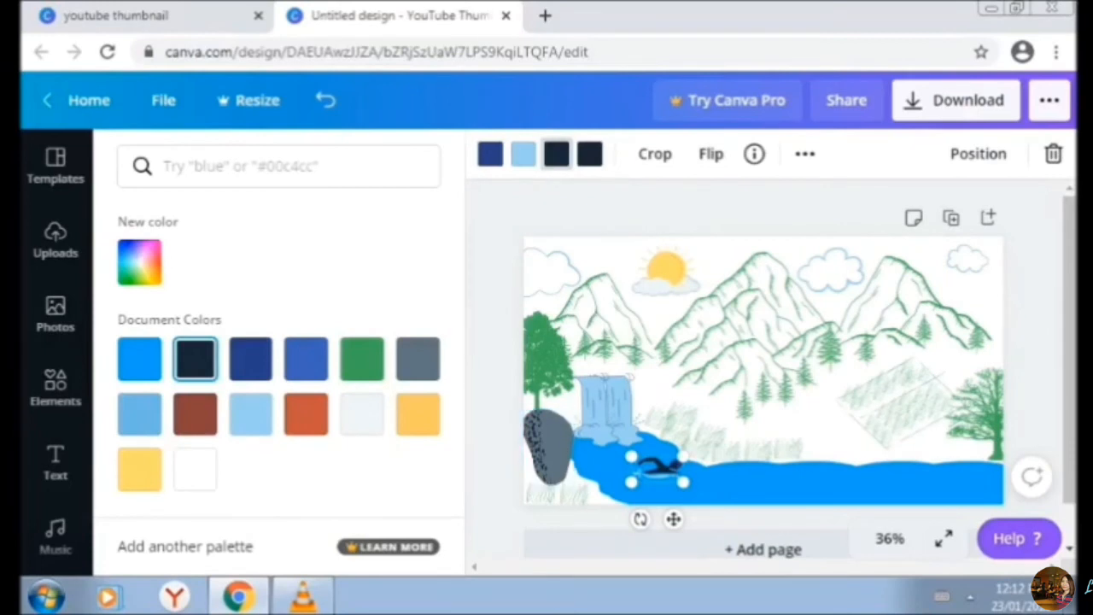
mouse_move(683, 483)
left_mouse_down()
mouse_move(660, 471)
mouse_move(671, 495)
mouse_move(688, 498)
left_mouse_up()
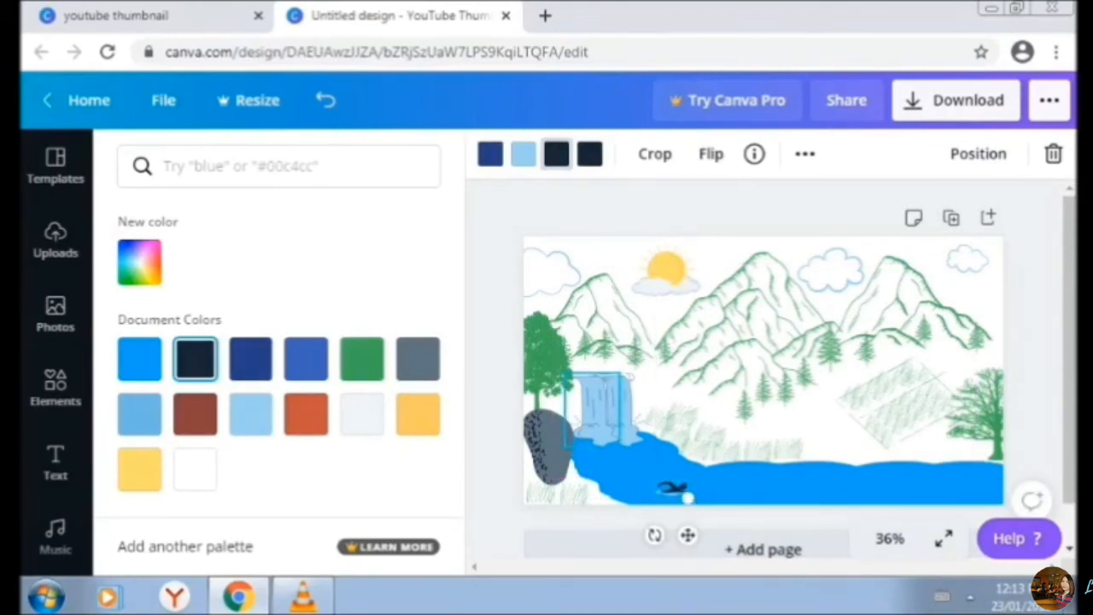
Reposition one of the overlapping waterfall graphics slightly higher above the river's start
mouse_move(593, 410)
left_mouse_down()
mouse_move(587, 401)
mouse_move(611, 400)
left_mouse_up()
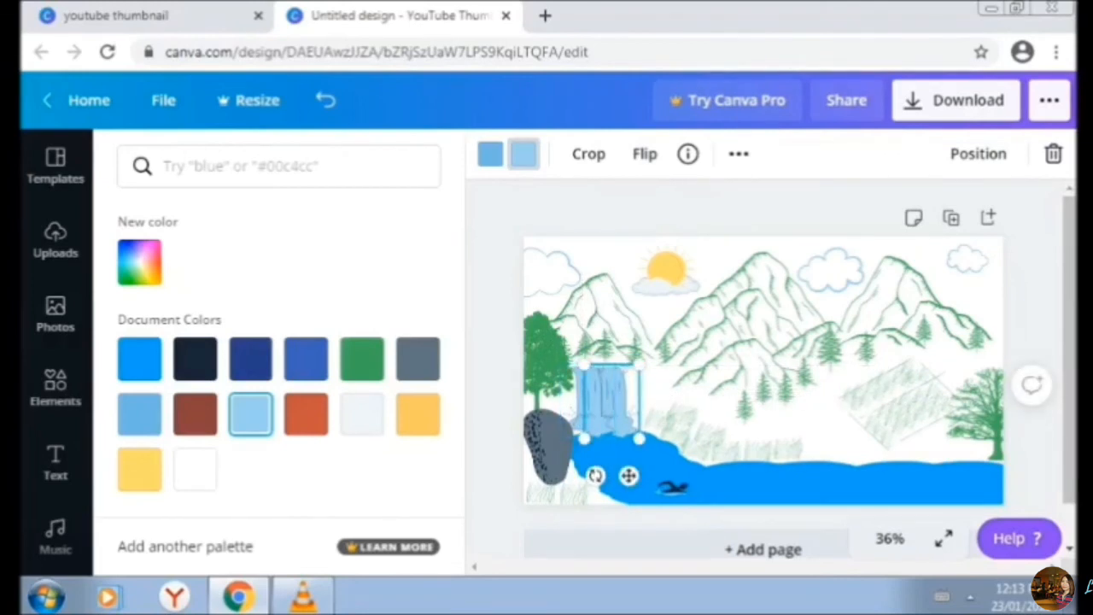
Add the diving swimmer graphic from the recommended elements, tilt it steeply downward, shrink it and place it in front of the waterfall
left_click(631, 452)
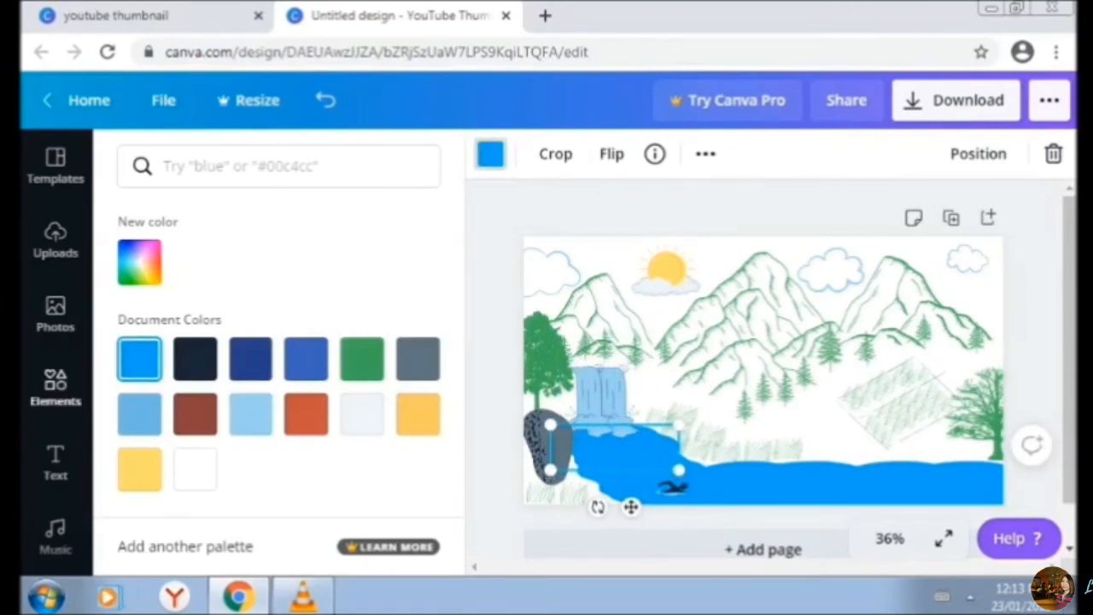
left_click(55, 388)
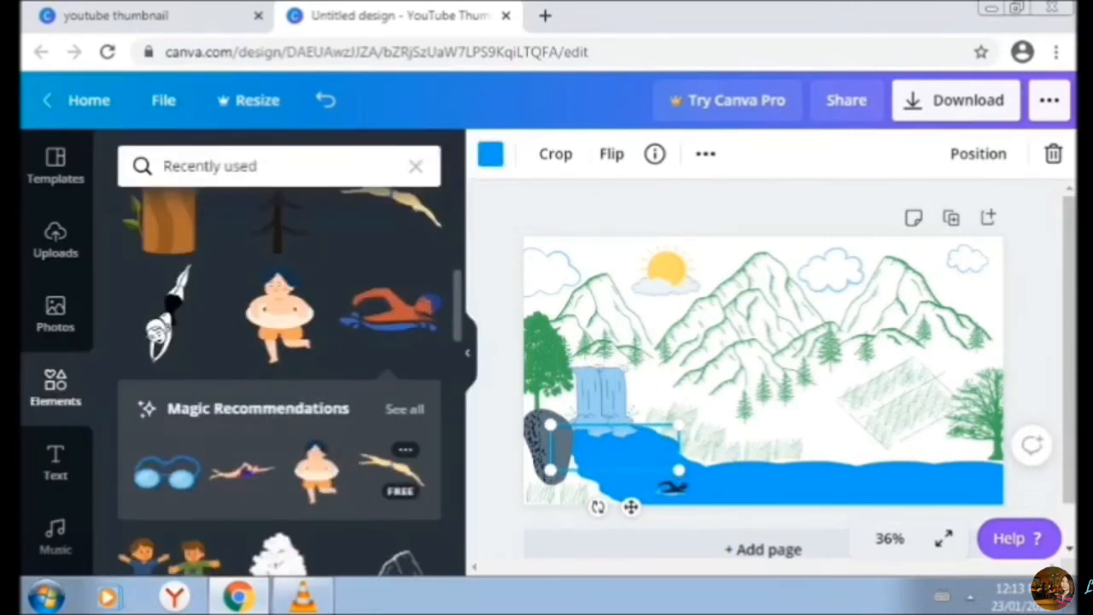
left_click(391, 468)
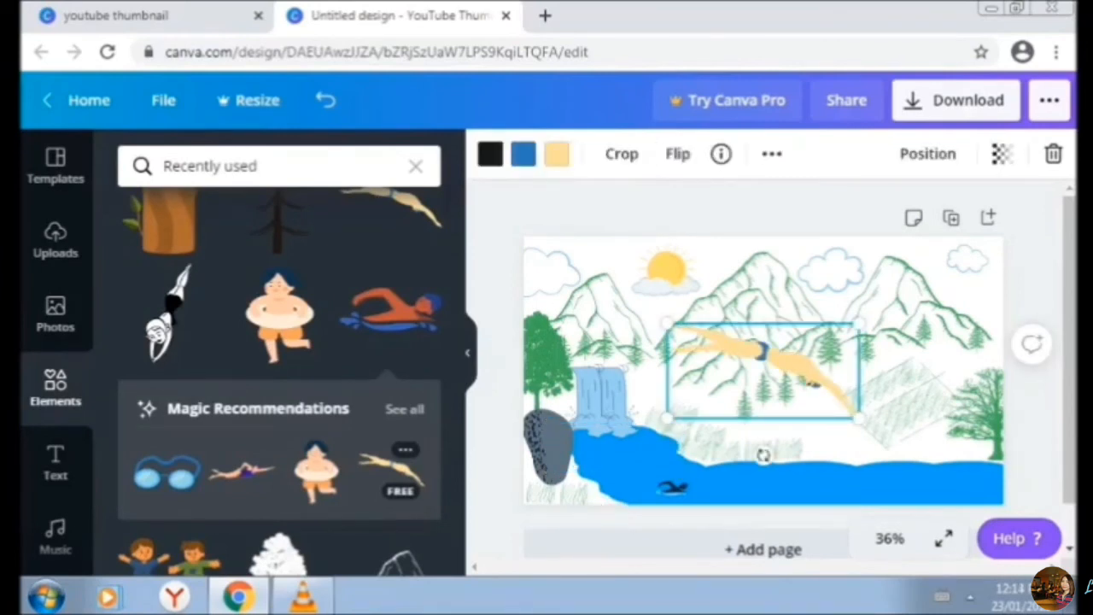
mouse_move(762, 455)
left_mouse_down()
mouse_move(807, 487)
mouse_move(770, 443)
left_mouse_up()
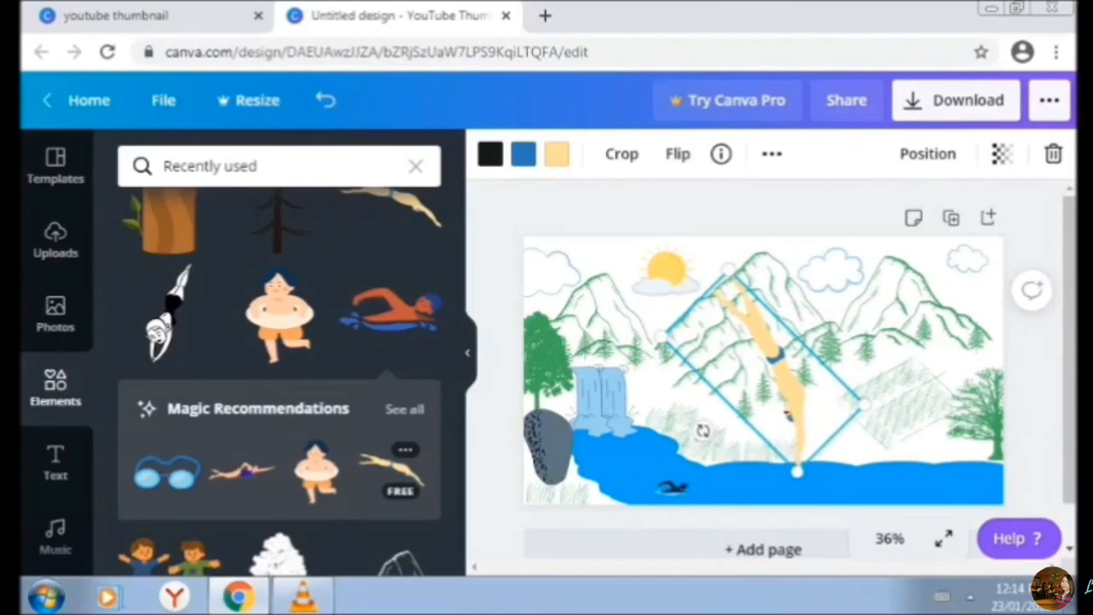
left_click_drag(727, 268, 757, 353)
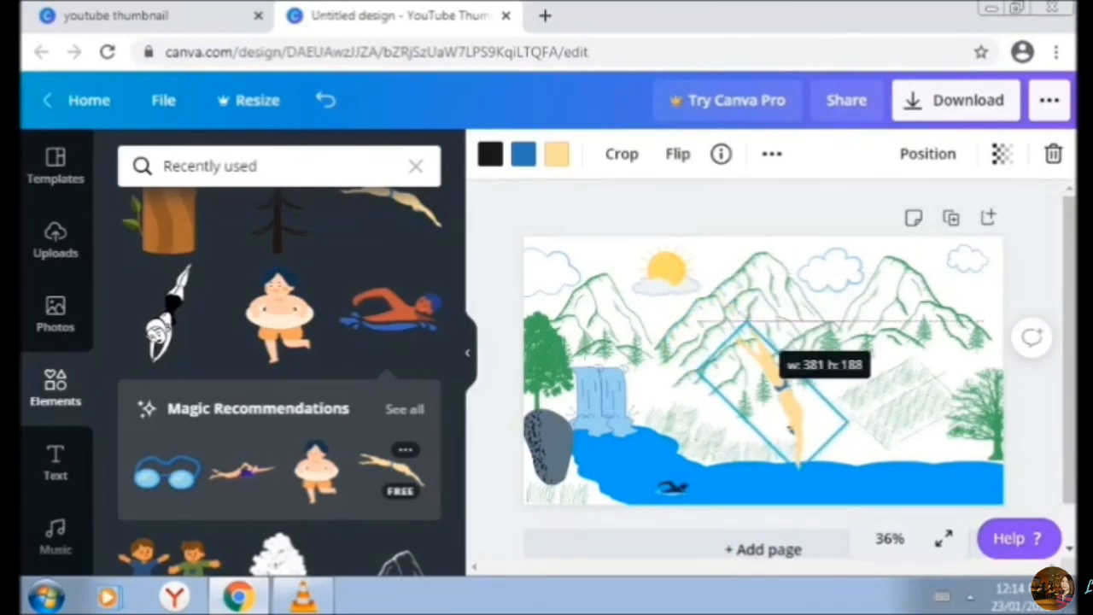
left_click_drag(742, 470, 615, 449)
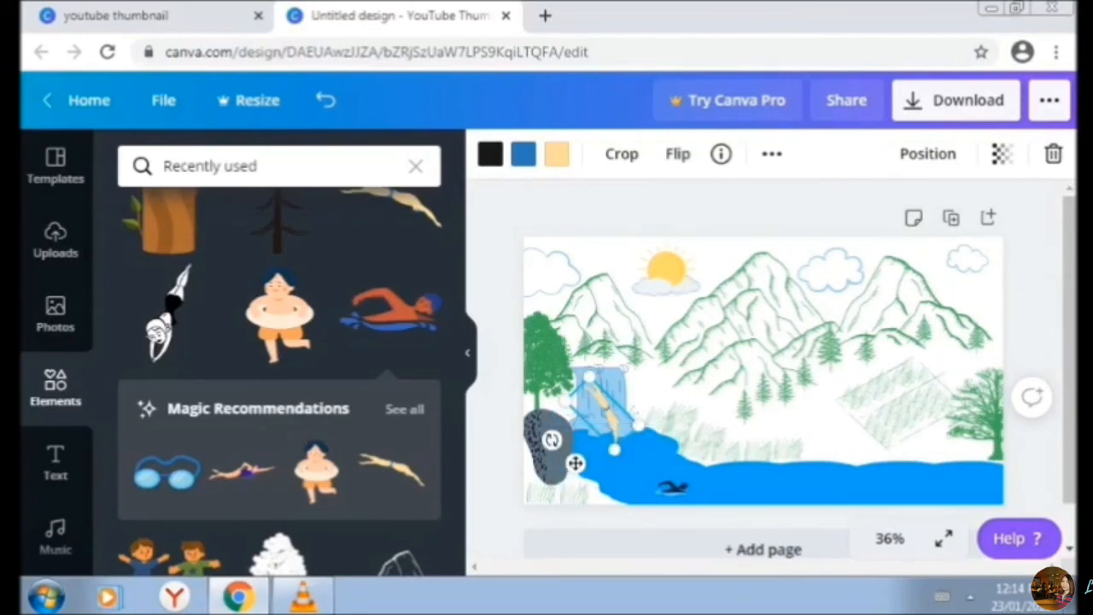
left_click_drag(551, 440, 594, 468)
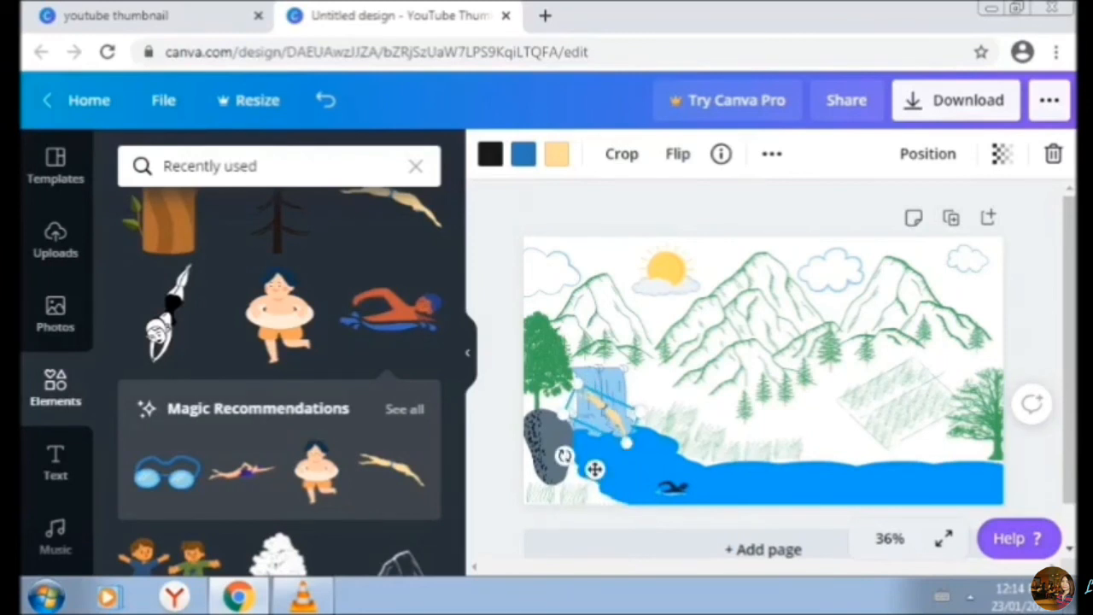
Nudge the diver down in small increments so its outstretched hands reach into the river
key("Down")
key("Down")
key("Down")
key("Down")
key("Down")
key("Down")
key("Down")
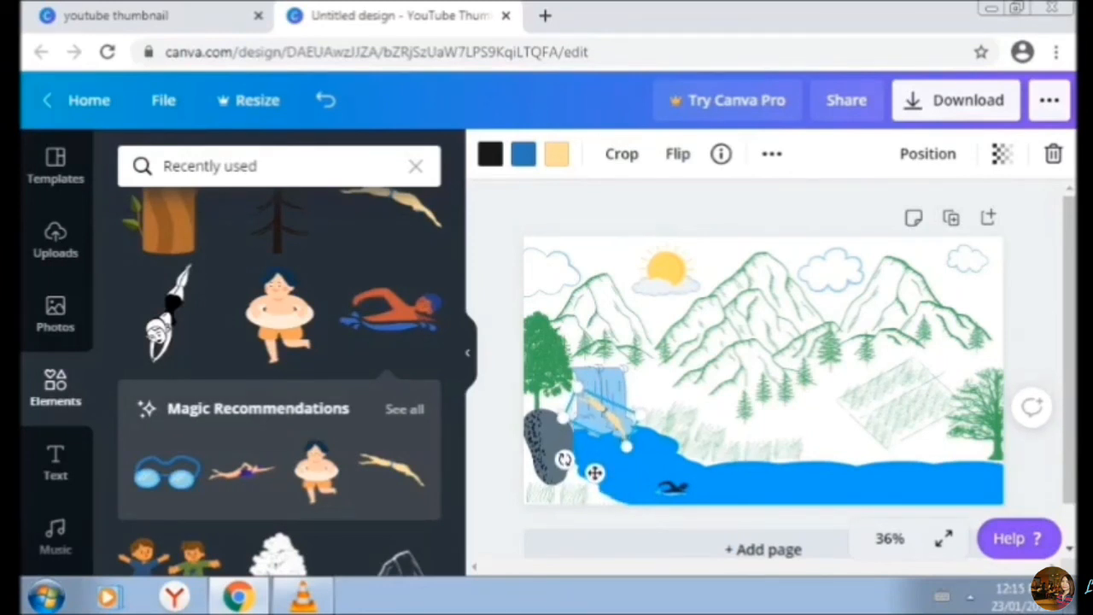
key("Down")
key("Down")
key("Down")
key("Down")
key("Down")
key("Down")
key("Down")
key("Down")
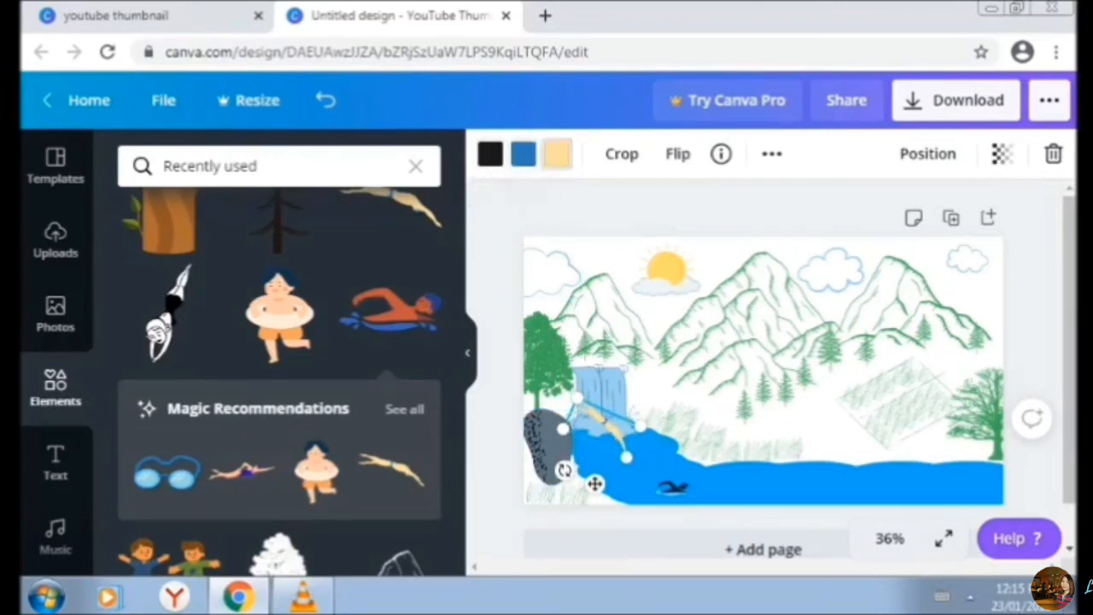
Recolour the diver's skin tone dark navy (#192735) and deselect the figure
left_click(557, 154)
left_click(250, 358)
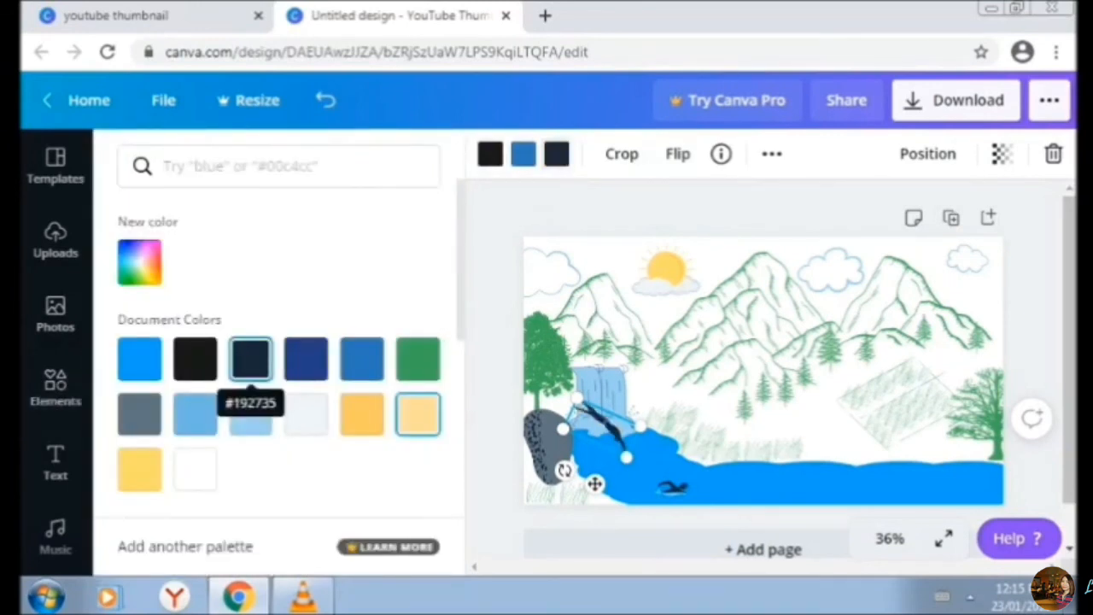
left_click(523, 153)
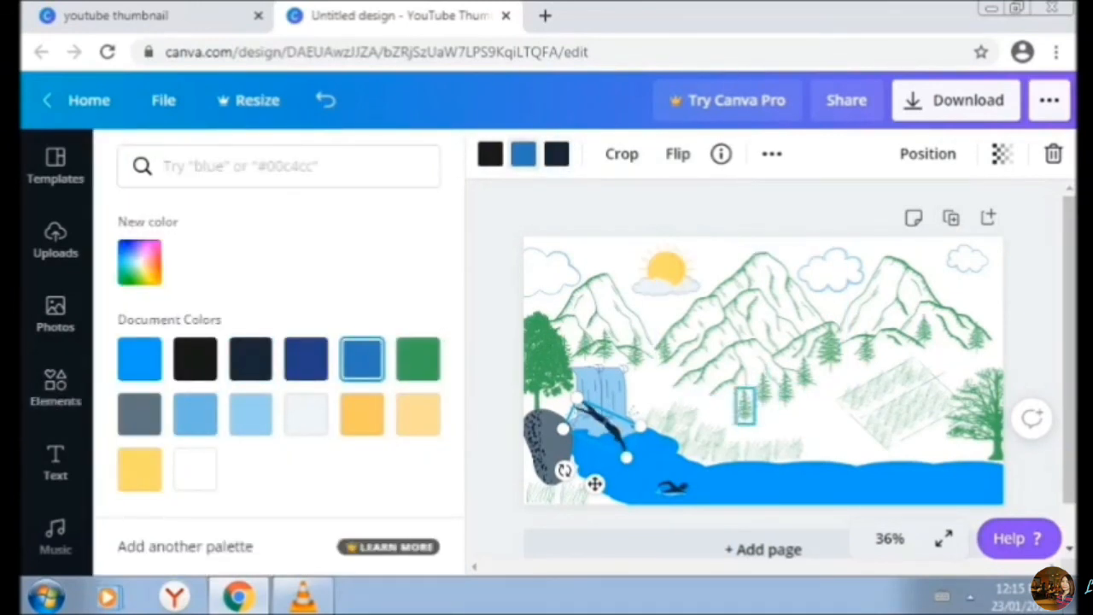
left_click(646, 474)
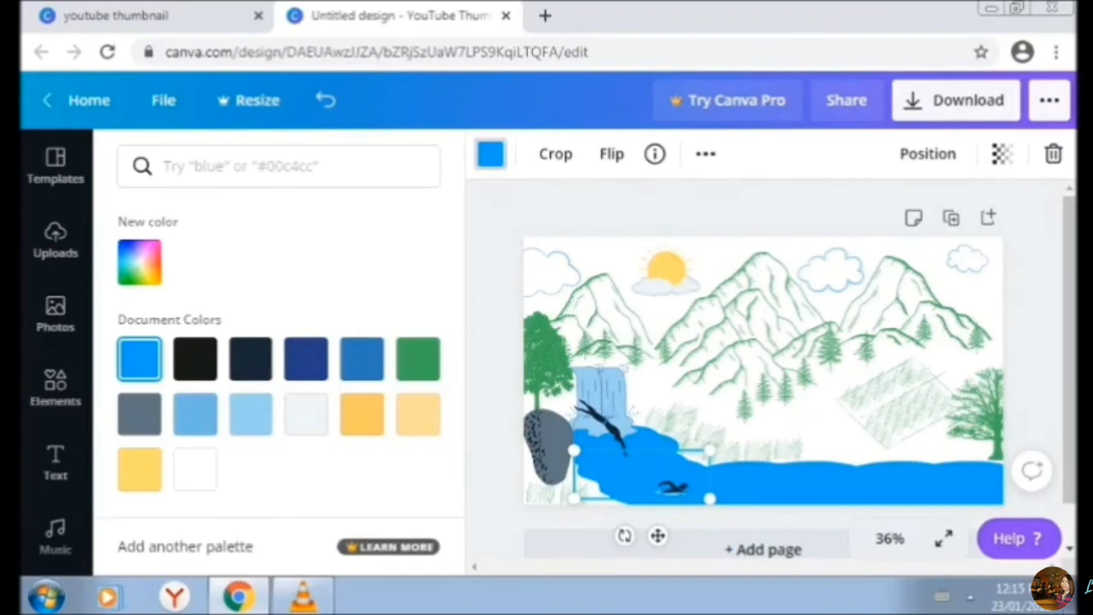
left_click(812, 485)
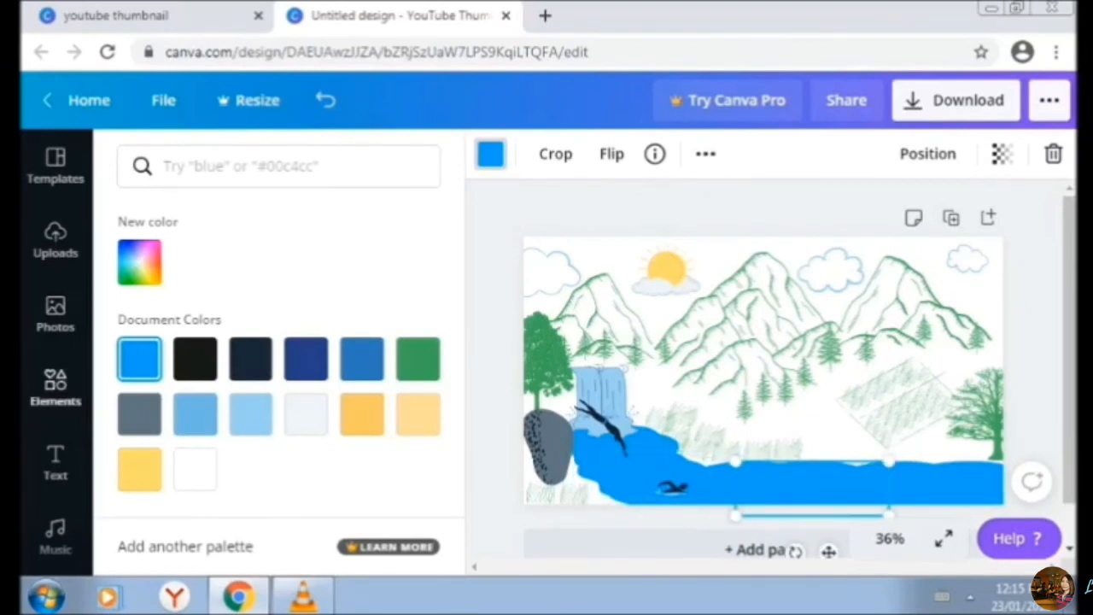
Add the single flying bird from the recently used elements, shrink it near the middle mountain's peak, and duplicate it into a cluster of three
left_click(56, 389)
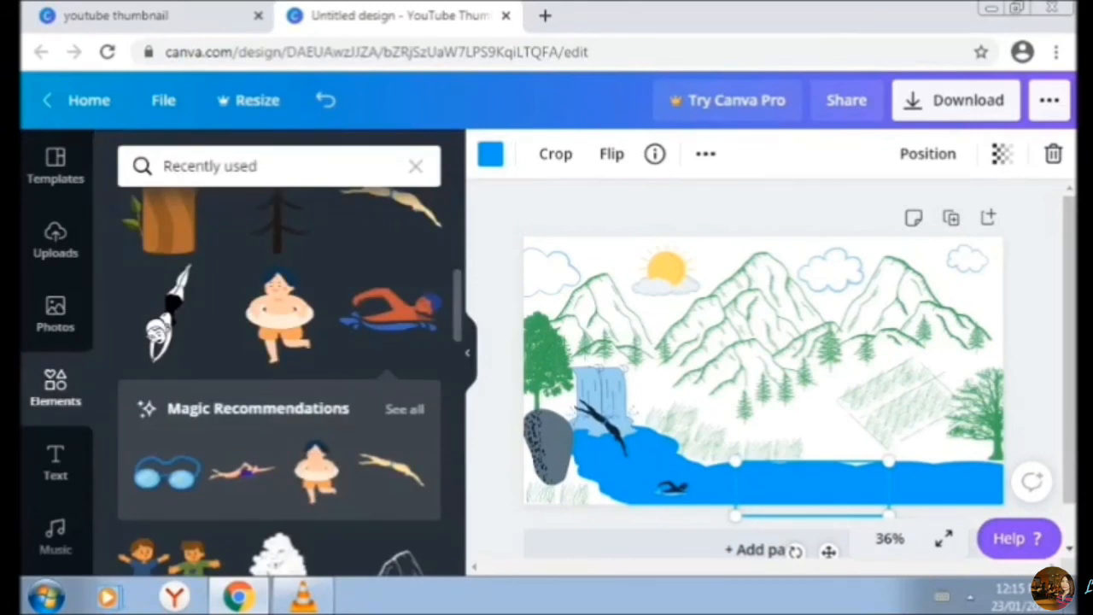
scroll(279, 367, "up", 4)
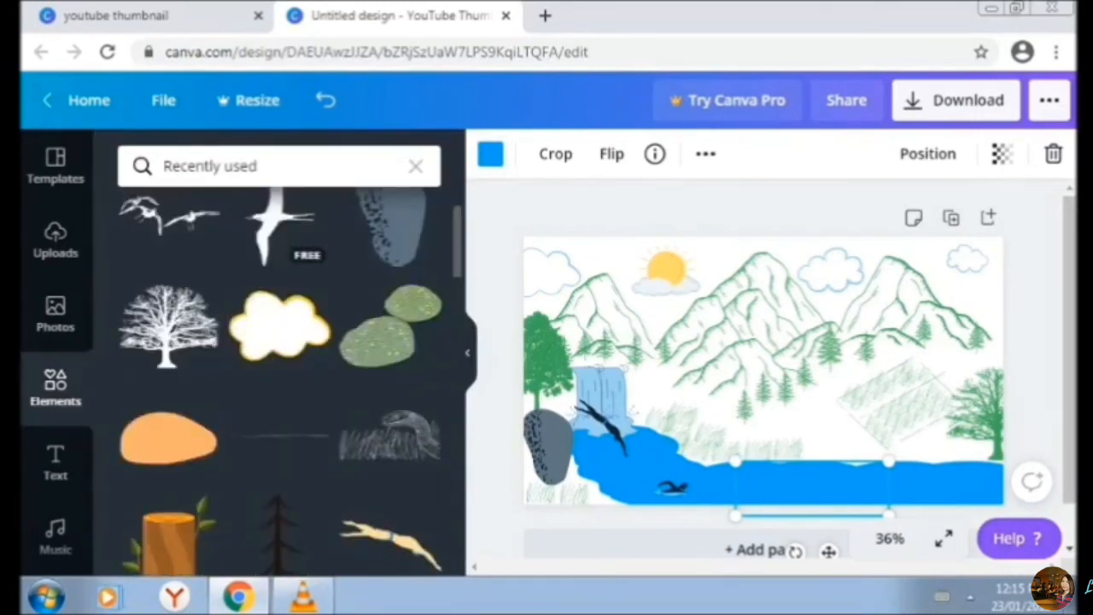
left_click(278, 224)
left_click_drag(800, 423, 773, 335)
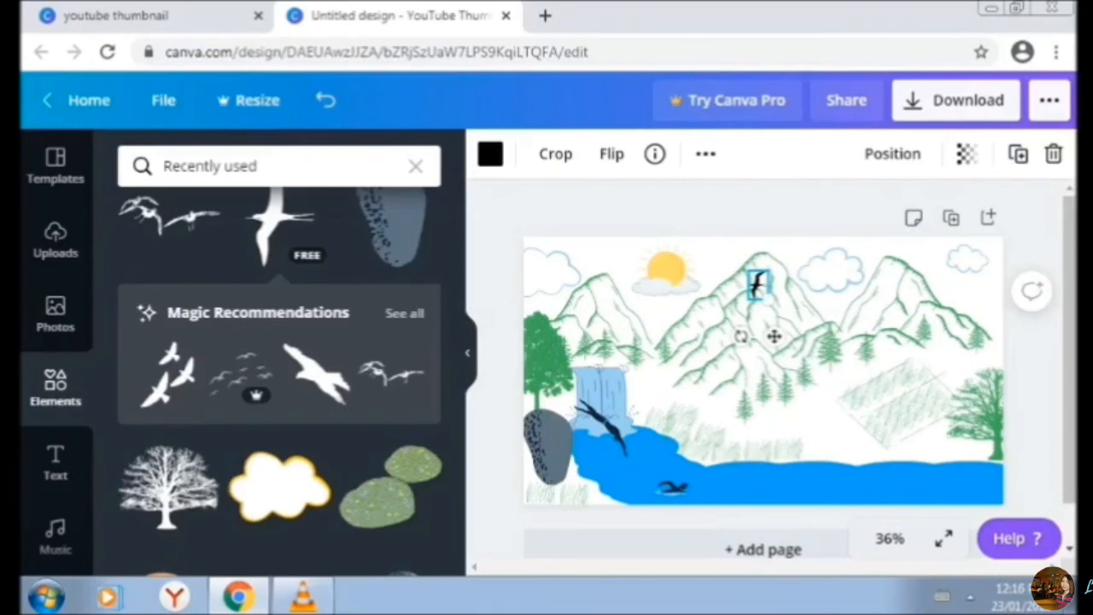
left_click_drag(749, 300, 752, 295)
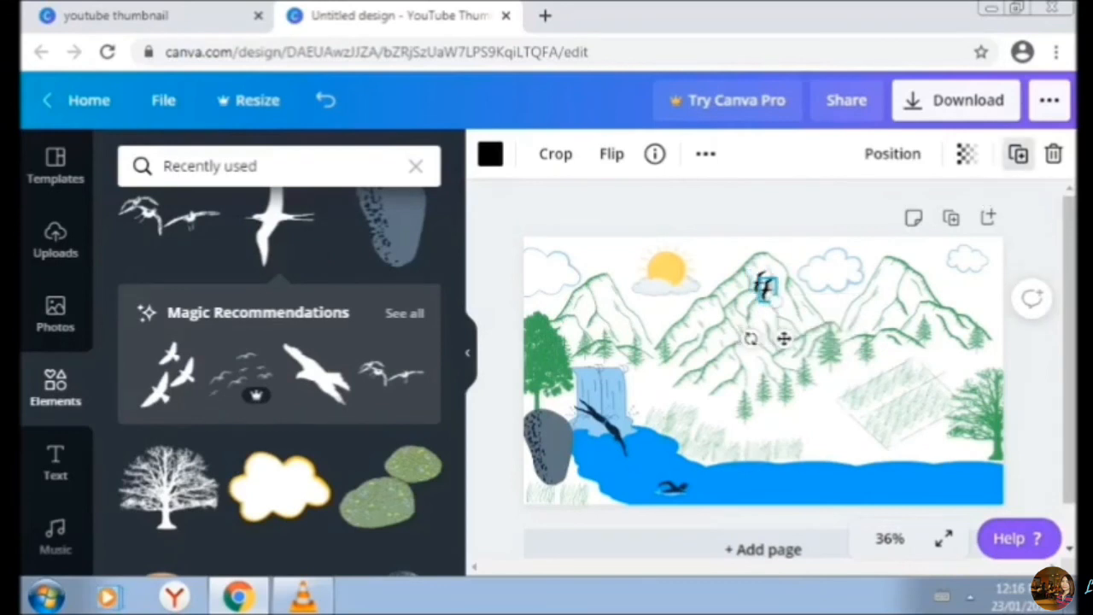
left_click(1016, 153)
left_click_drag(791, 345, 771, 354)
Add the flying flock graphic from the recommended elements, shrink it and place it just below the middle cloud
left_click(391, 374)
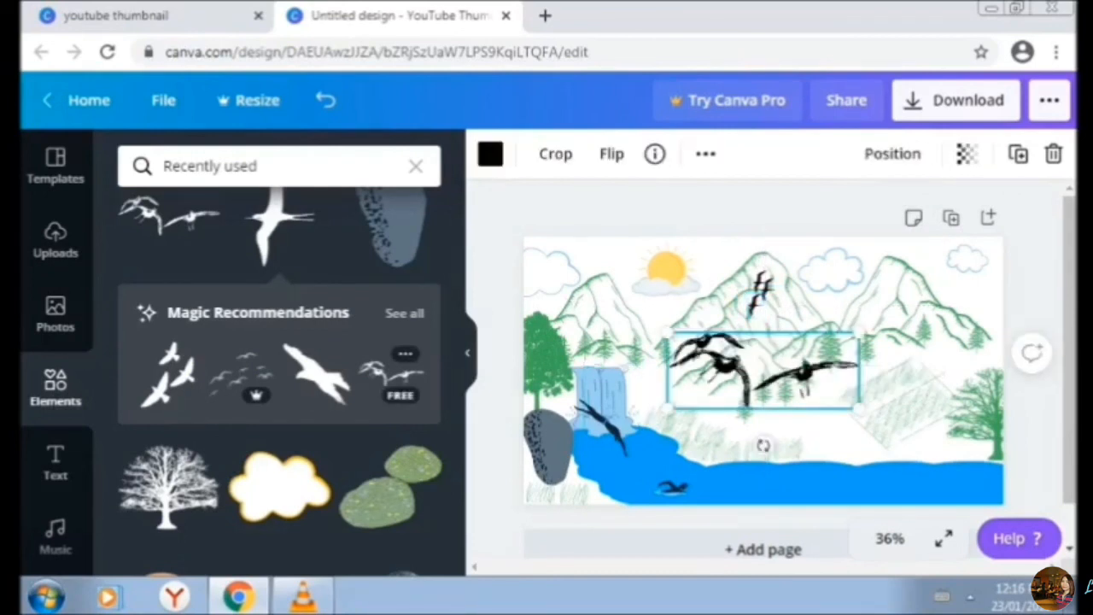
left_click_drag(668, 409, 804, 354)
left_click_drag(847, 391, 848, 358)
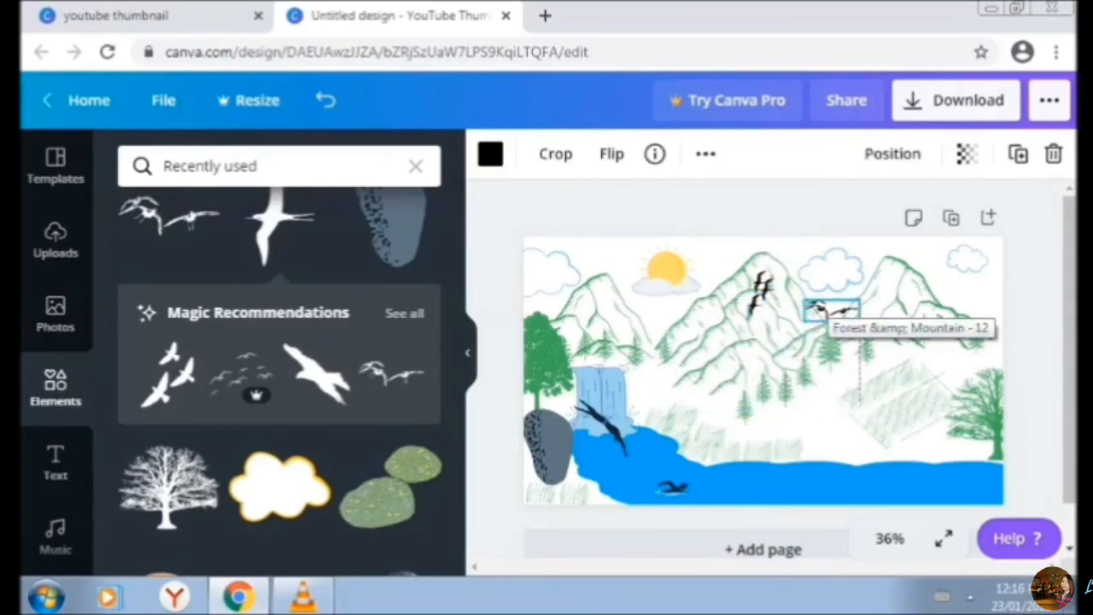
Open the download options for the design
left_click(929, 401)
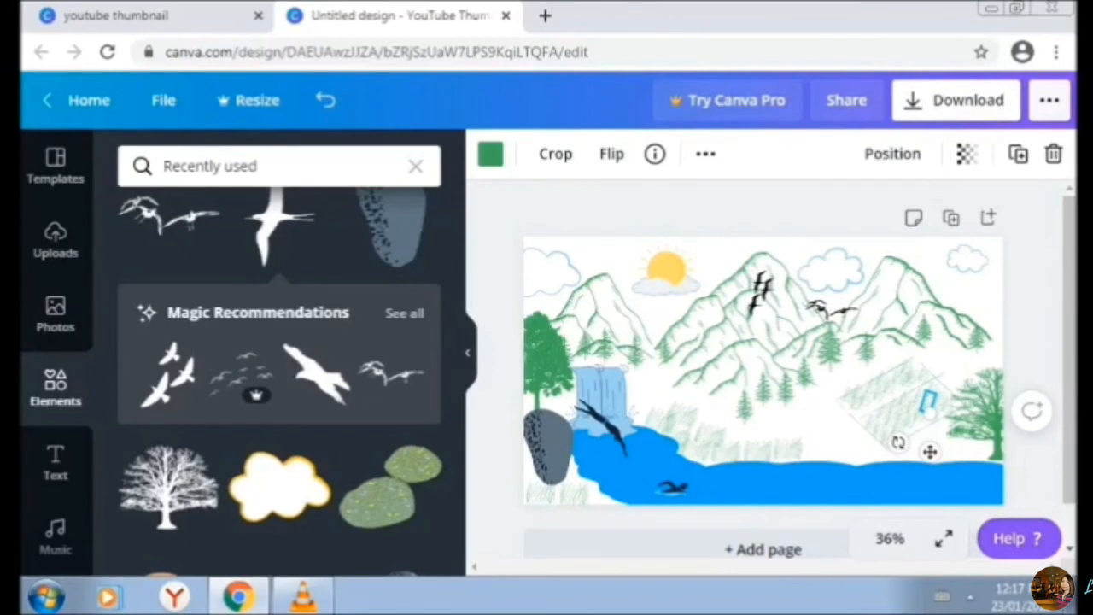
left_click(955, 100)
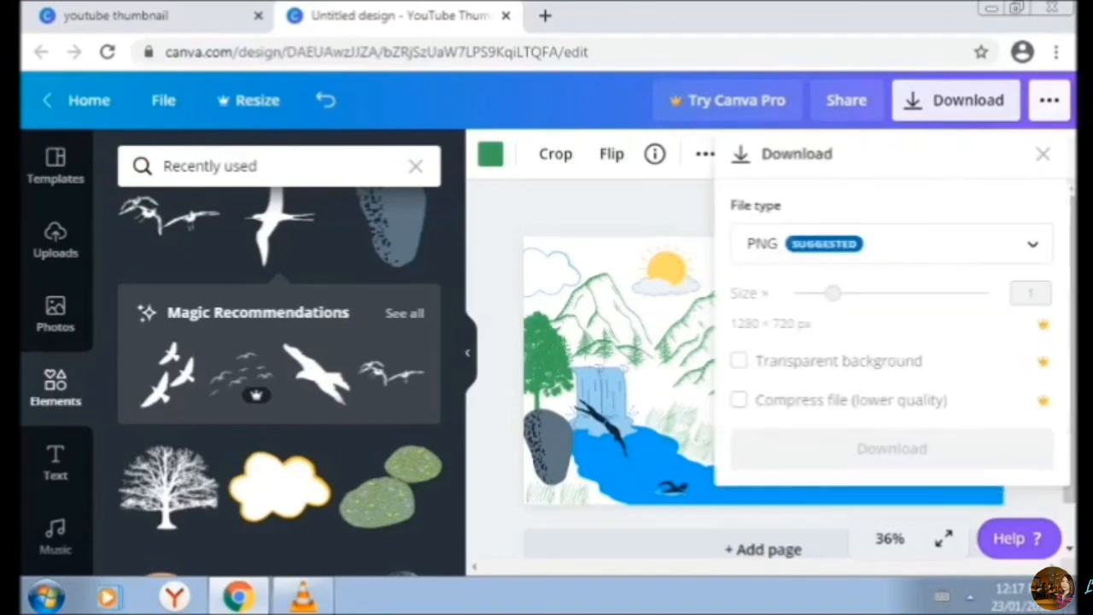